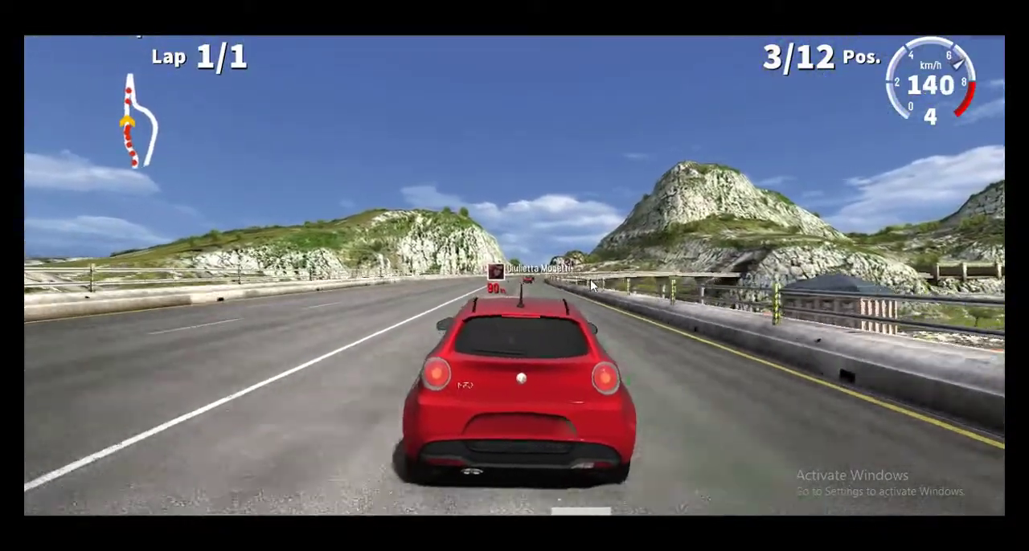
key(Left)
key(Right)
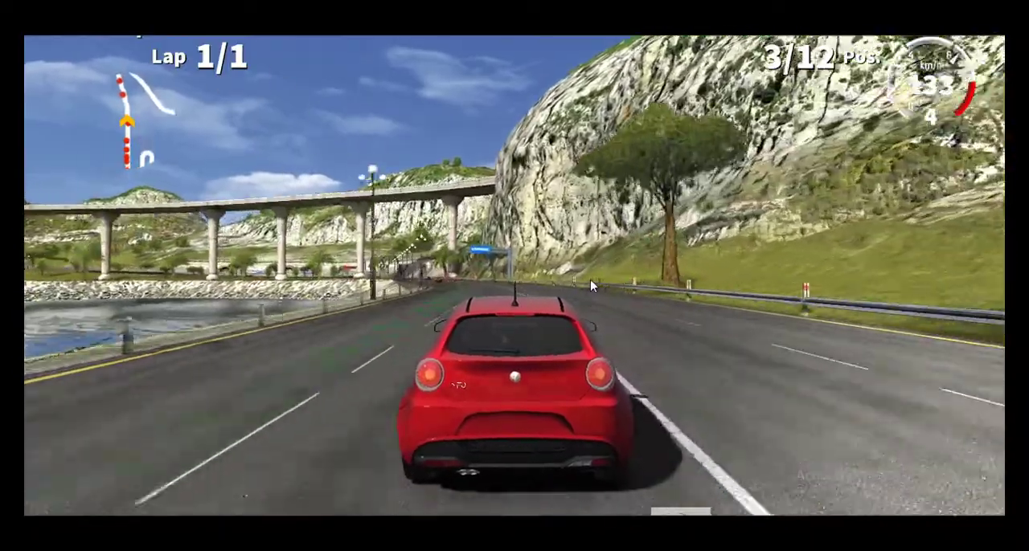
key(Left)
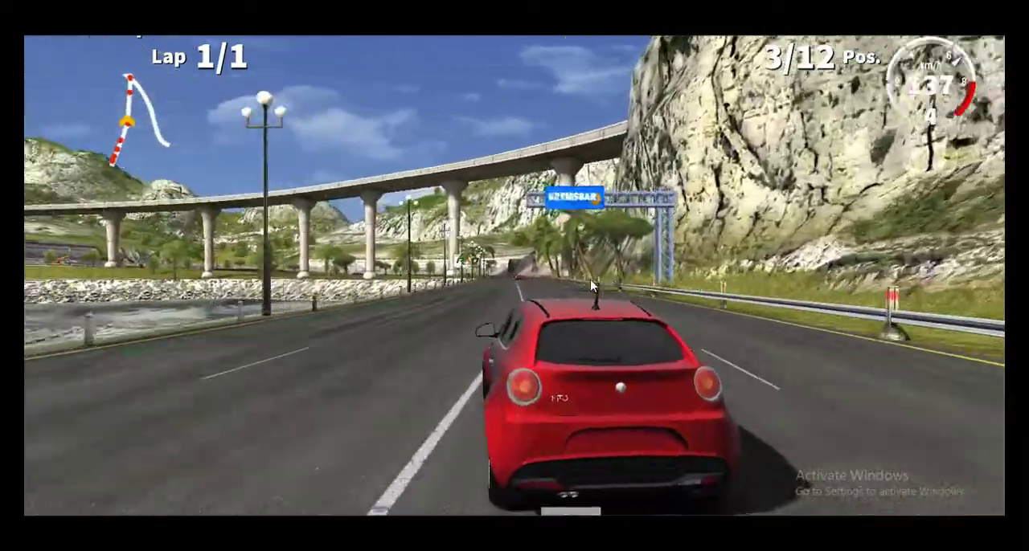
key(Left)
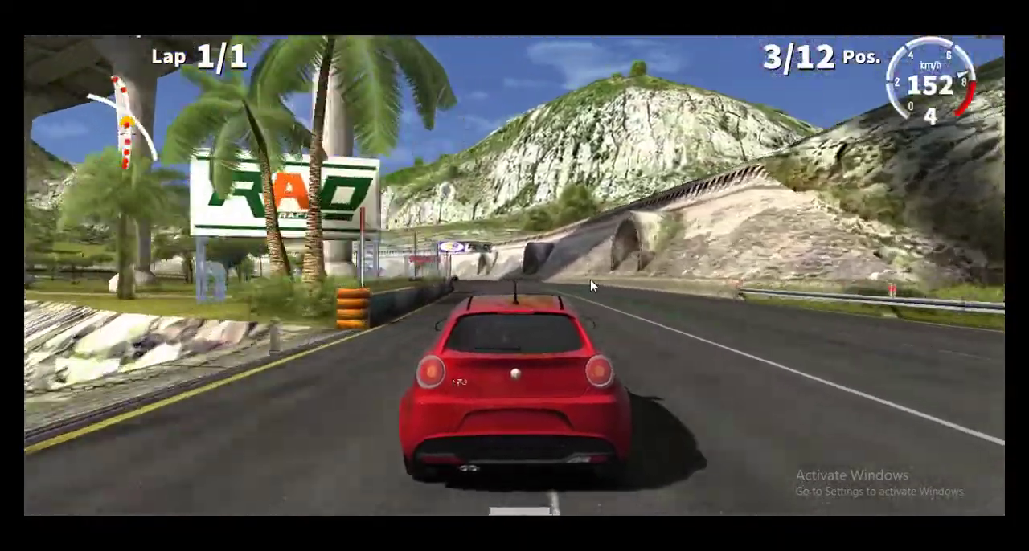
key(Left)
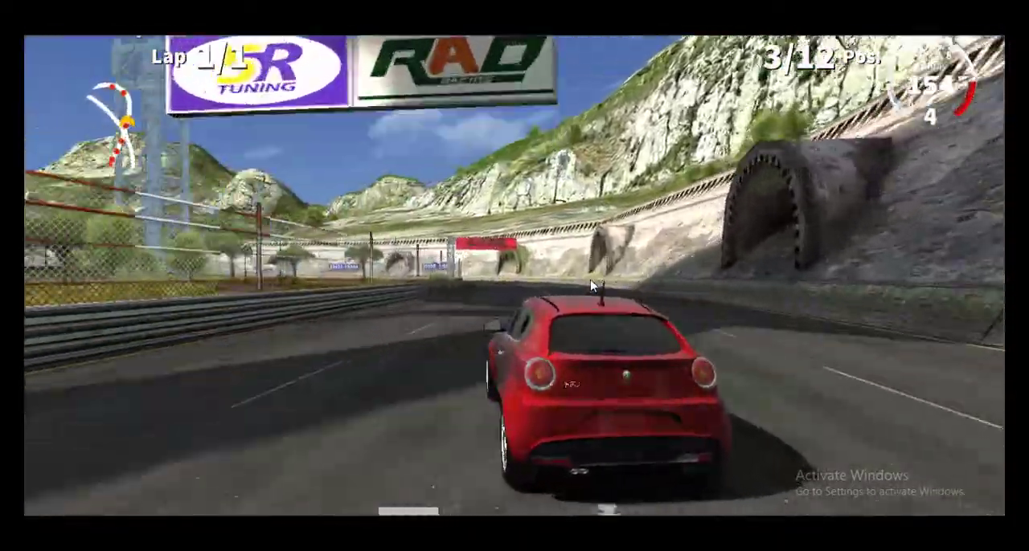
key(Right)
key(Left)
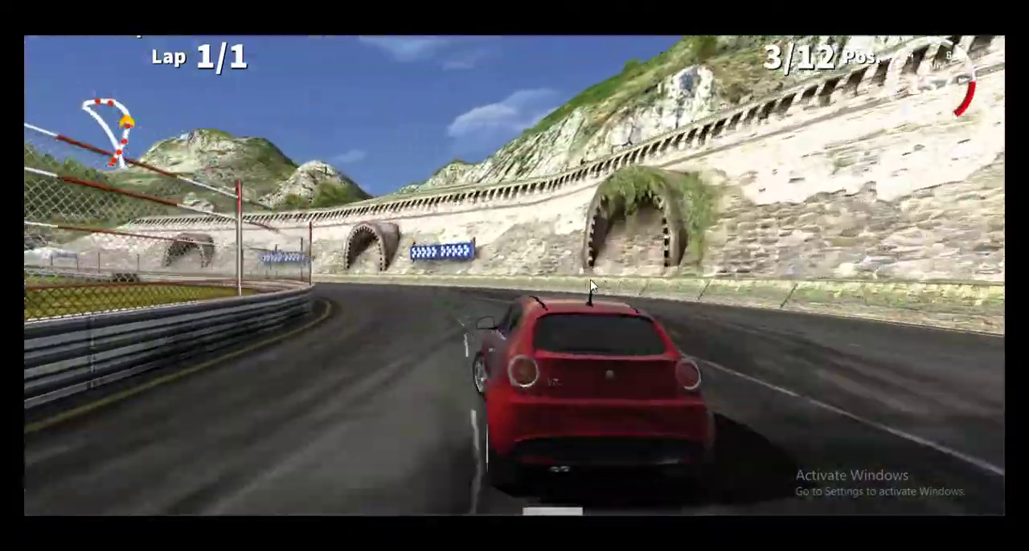
key(Left)
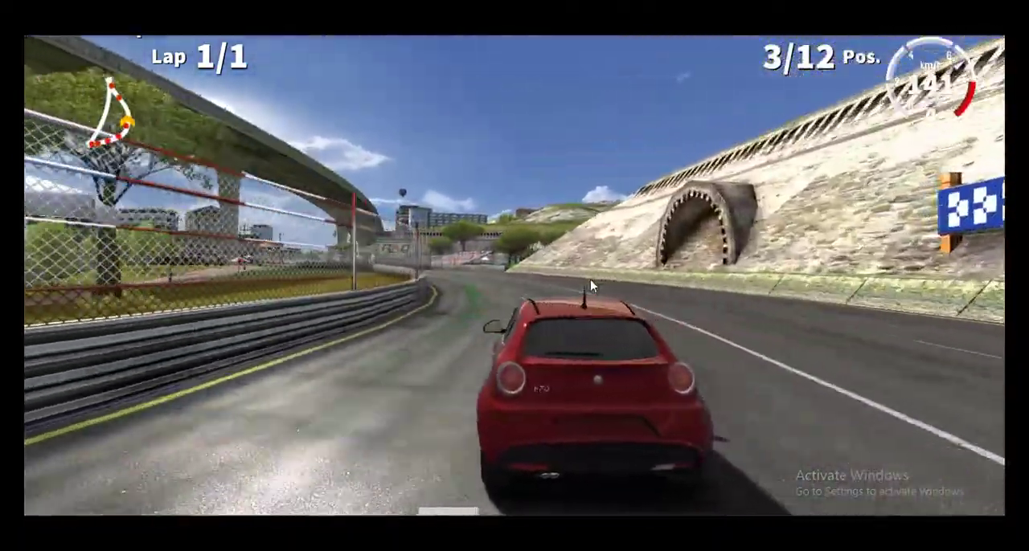
key(Left)
key(Right)
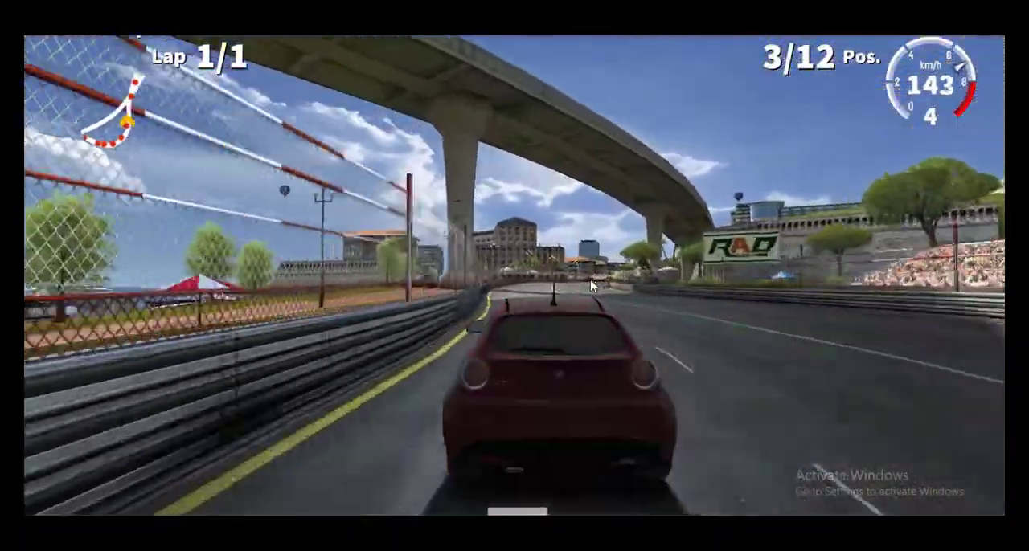
key(Right)
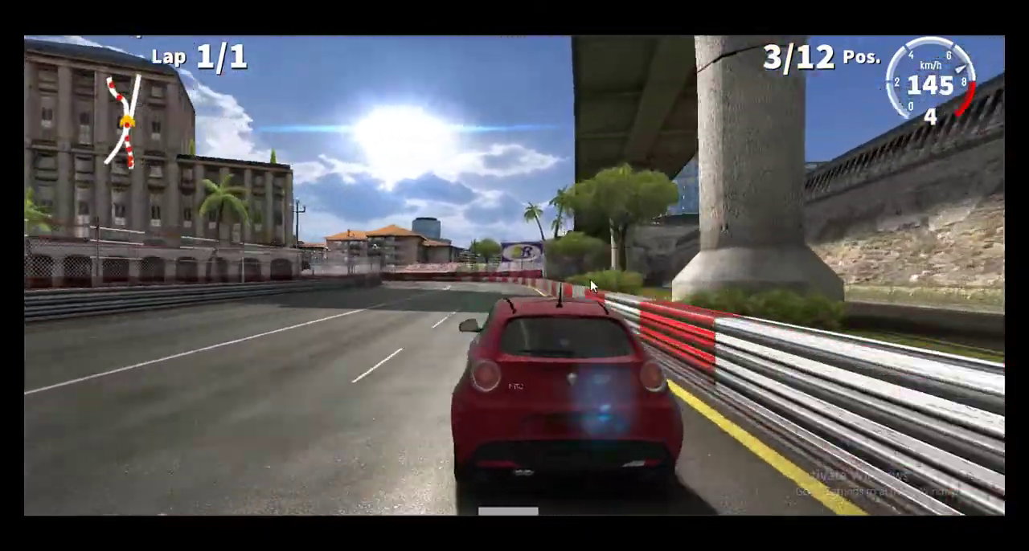
key(Left)
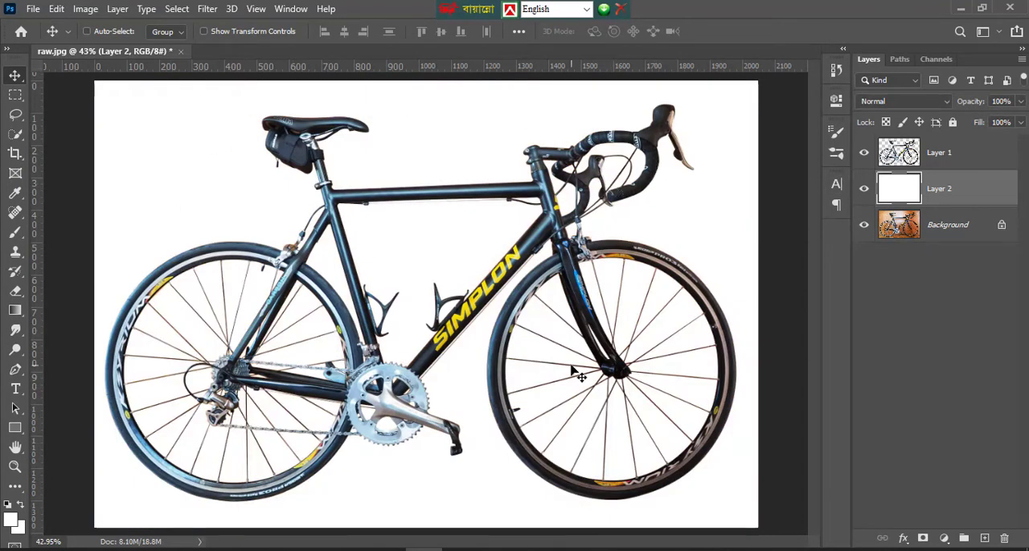
Examine the cut-out bicycle's saddle, frame and tube edges against the white background up close, and return to the full image
click(16, 467)
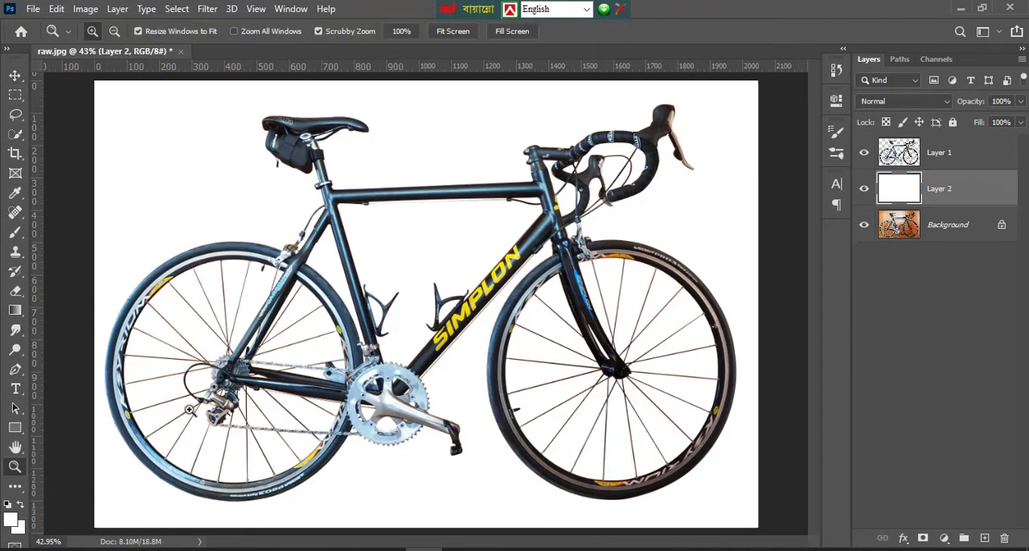
click(322, 358)
click(330, 352)
click(332, 350)
scroll(538, 302, up, 10)
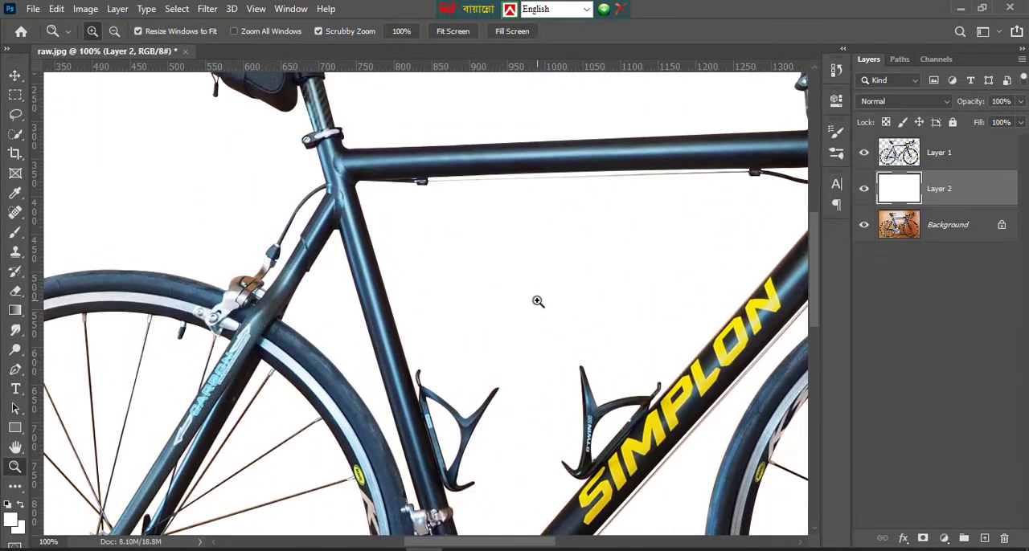
right_click(537, 299)
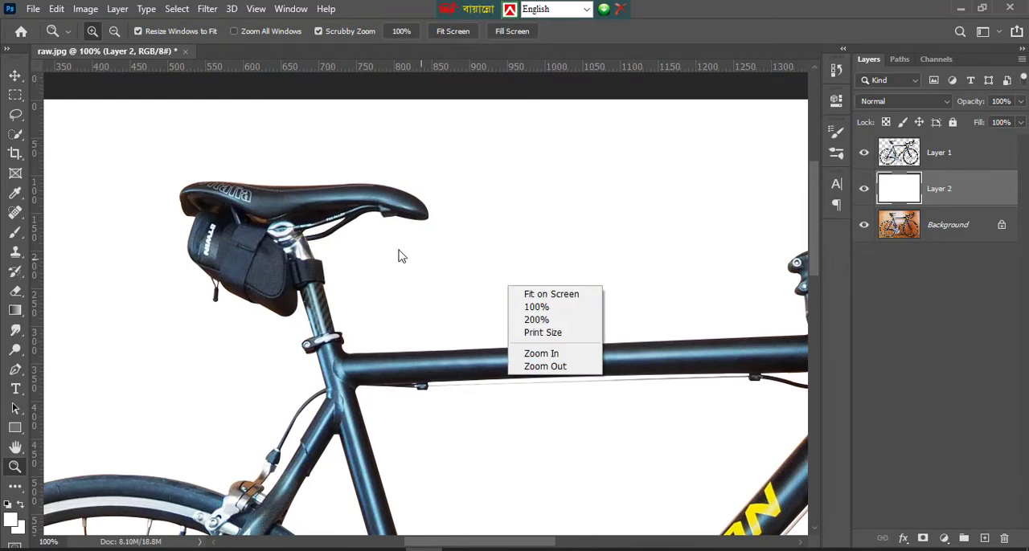
click(400, 254)
click(433, 336)
scroll(434, 337, down, 2)
right_click(434, 336)
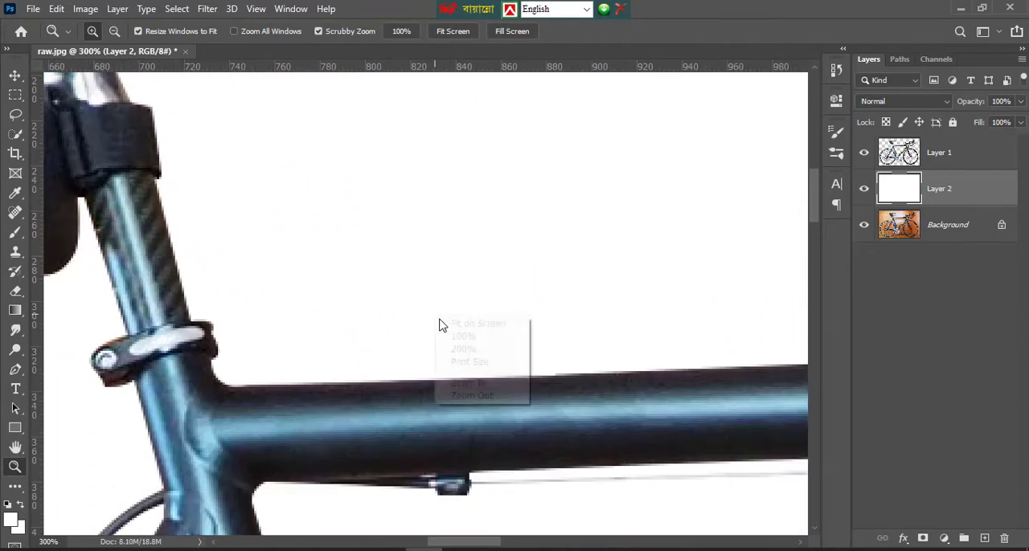
click(454, 324)
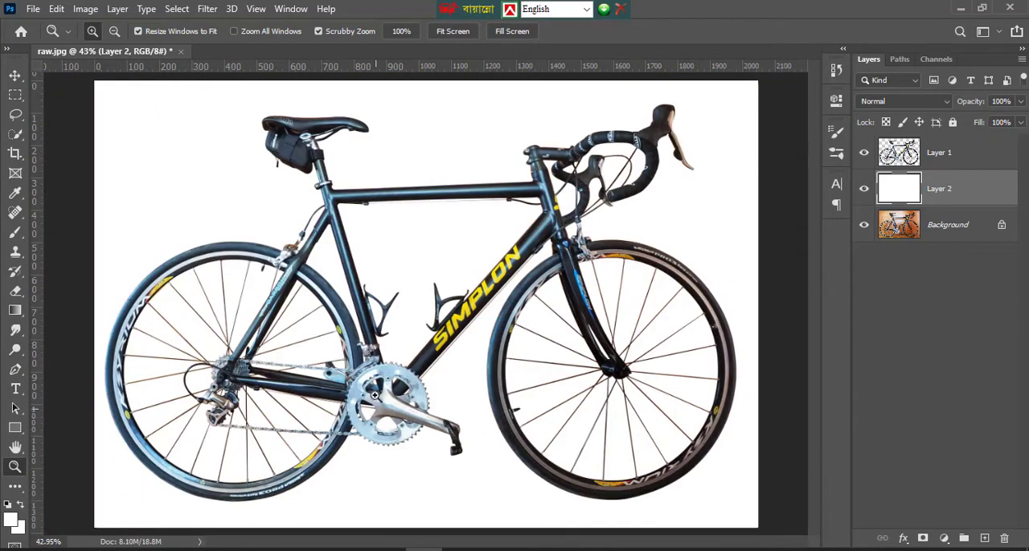
Delete the bicycle cut-out Layer 1 and the white Layer 2, keeping only the original Background photo
click(864, 189)
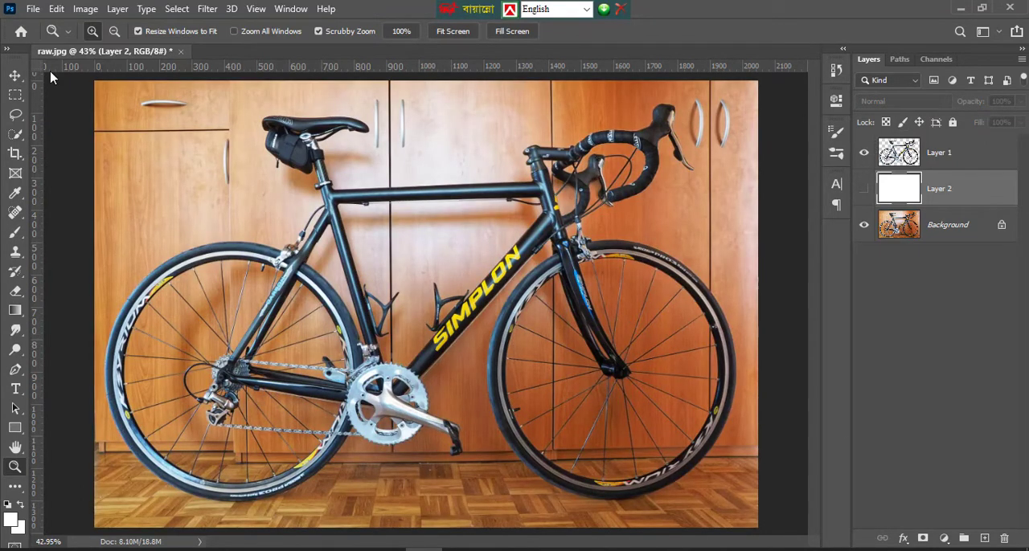
click(14, 77)
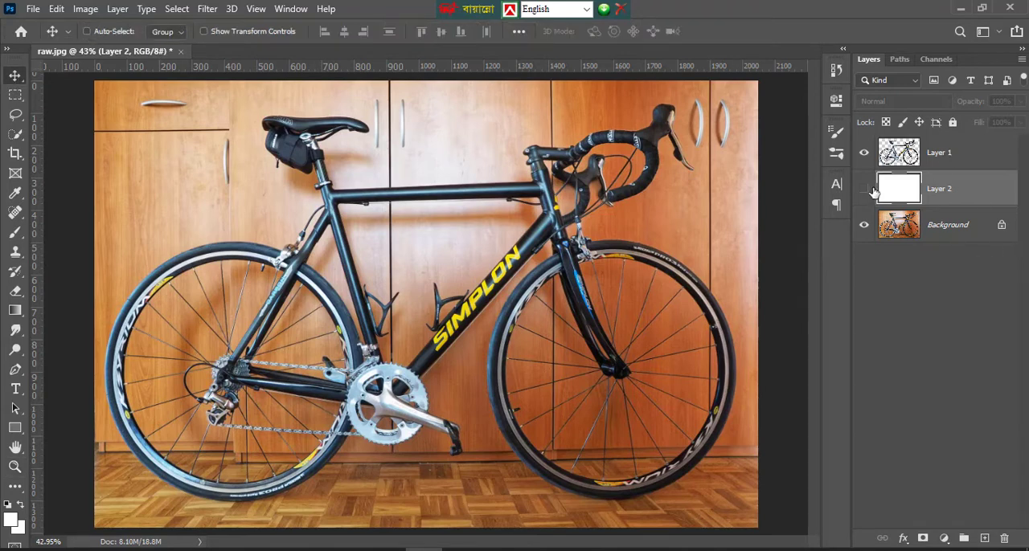
click(928, 161)
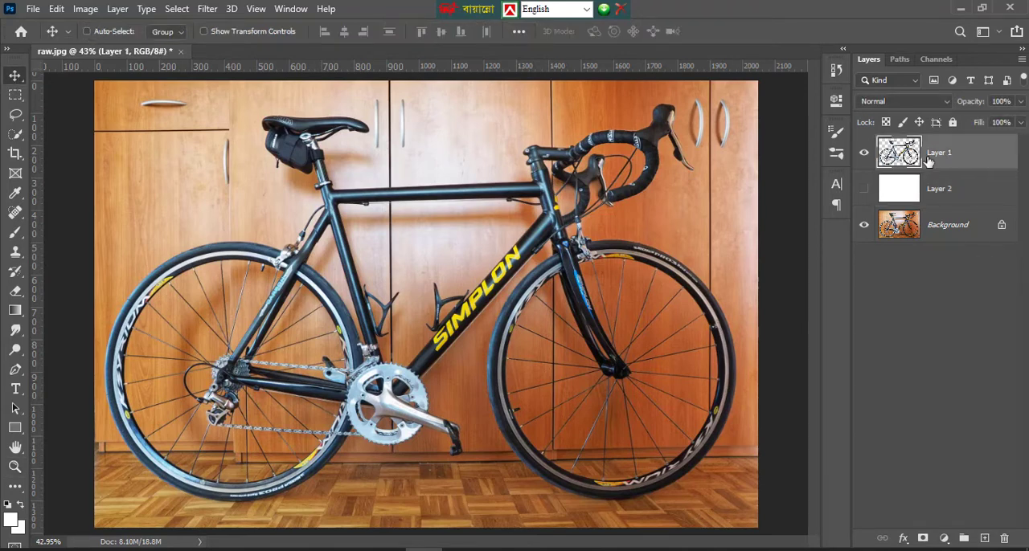
key(Delete)
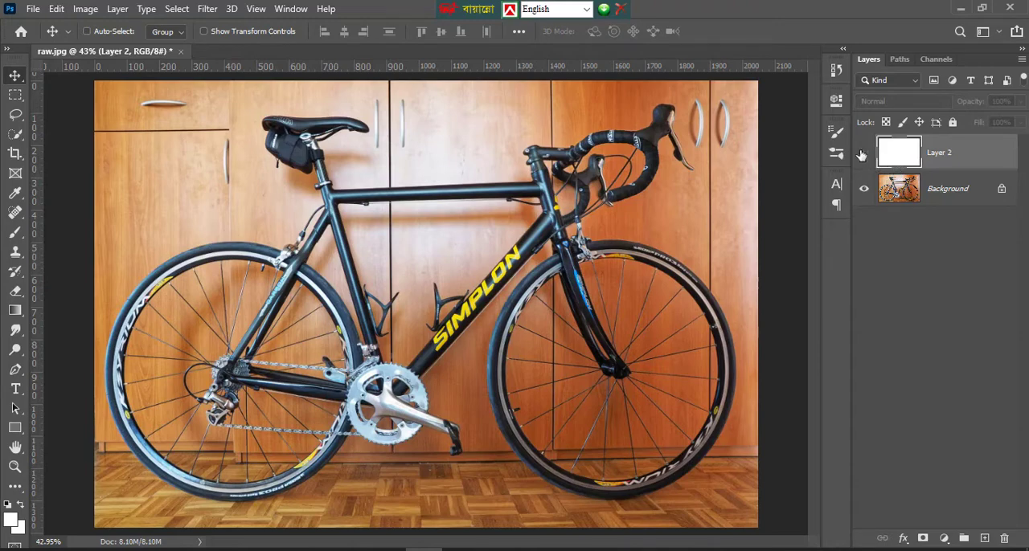
click(864, 153)
click(864, 153)
key(Delete)
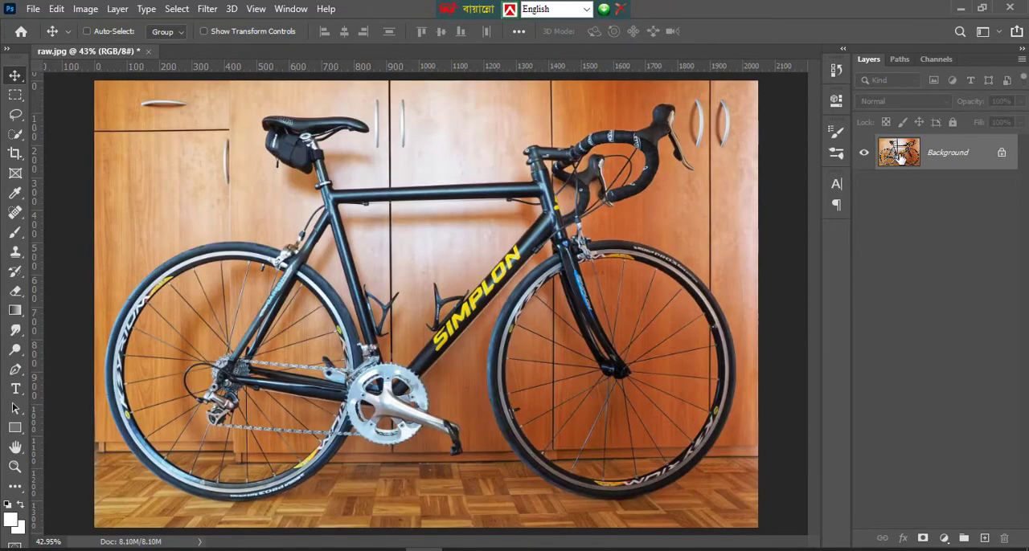
Unlock the Background layer and duplicate it
click(1002, 153)
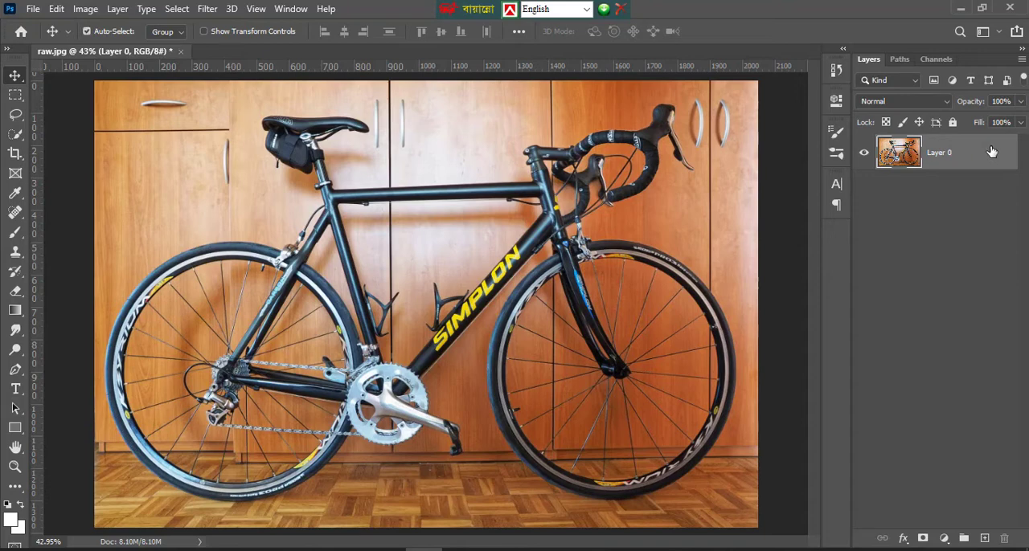
key(ctrl+j)
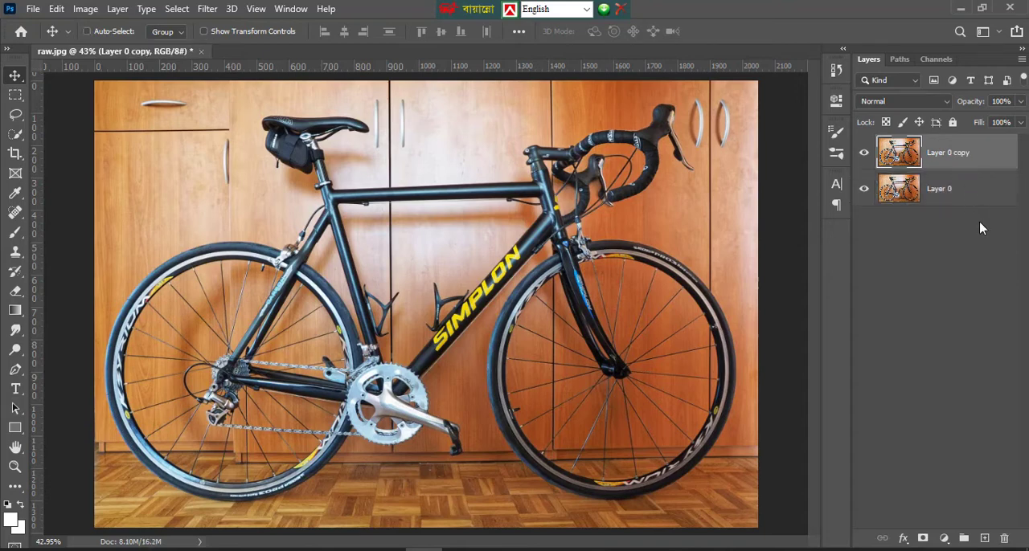
Add a new layer between the two photo layers and fill it with white (ffffff)
click(984, 539)
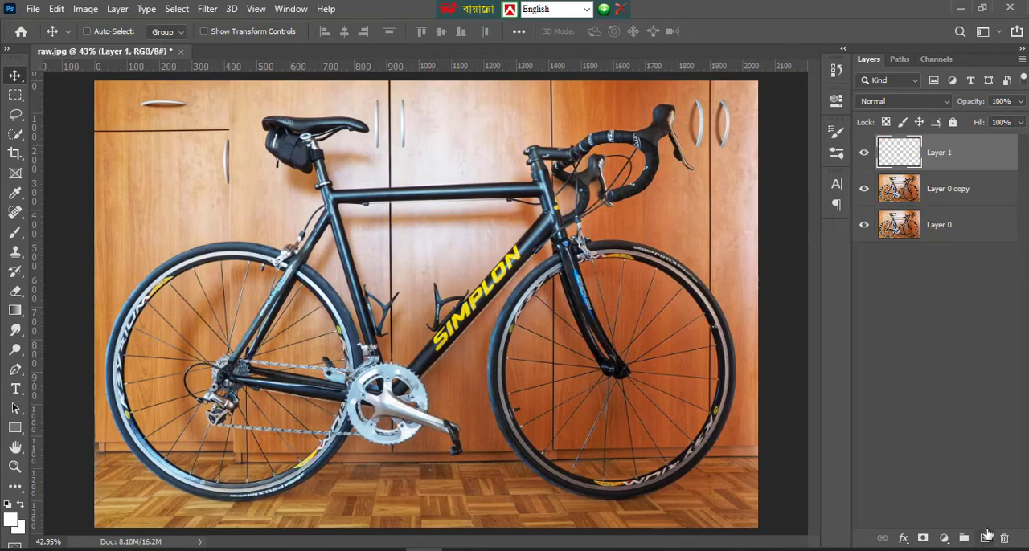
drag(912, 160, 921, 207)
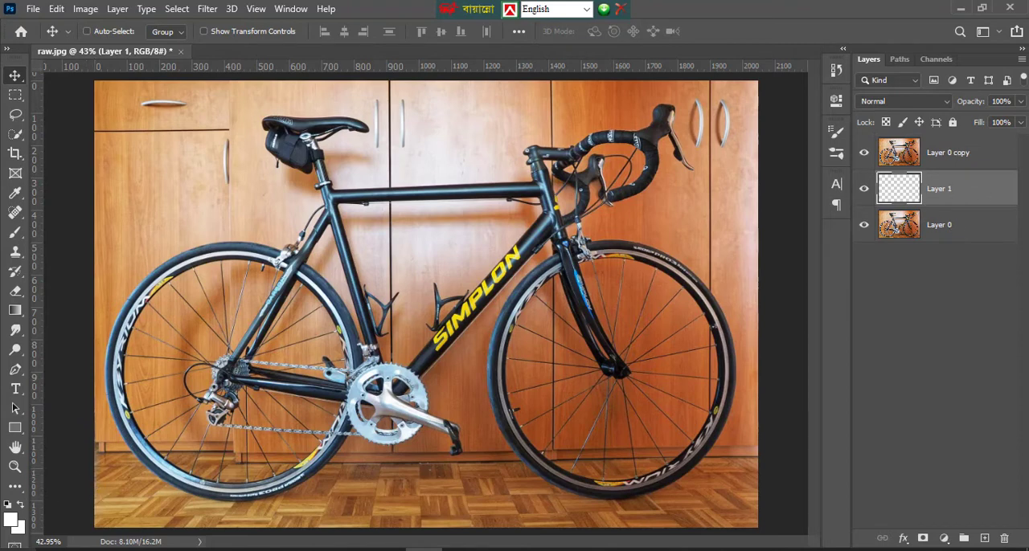
click(16, 522)
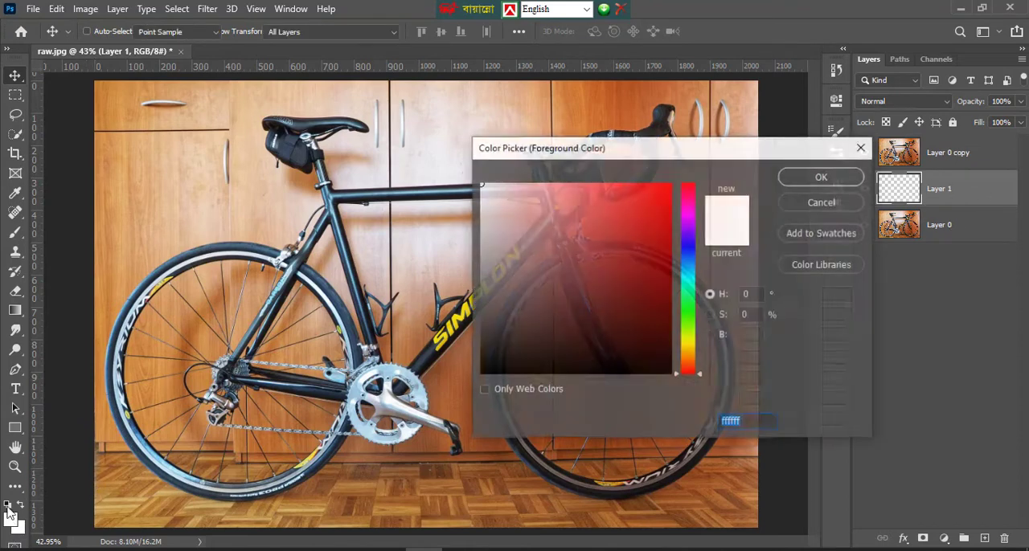
click(816, 184)
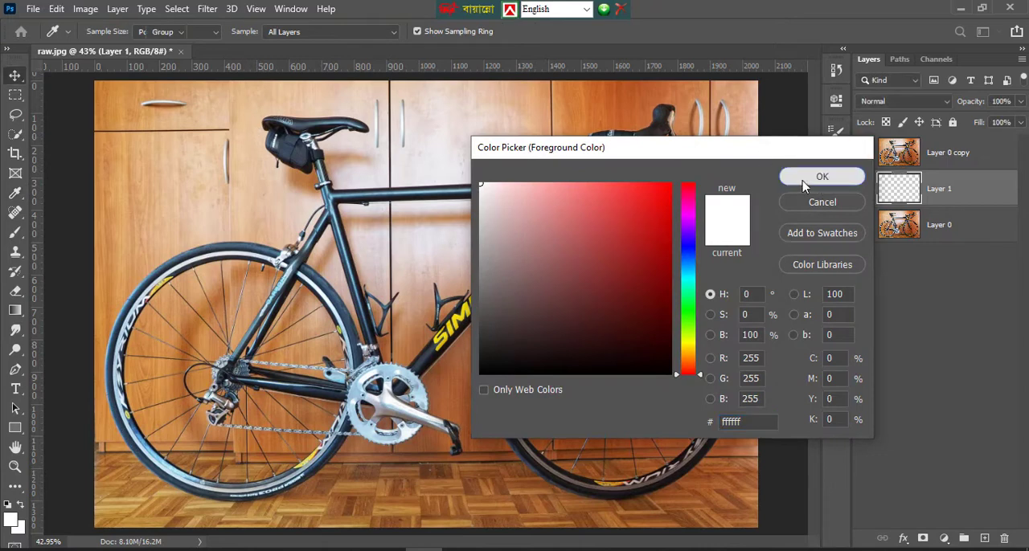
key(alt+BackSpace)
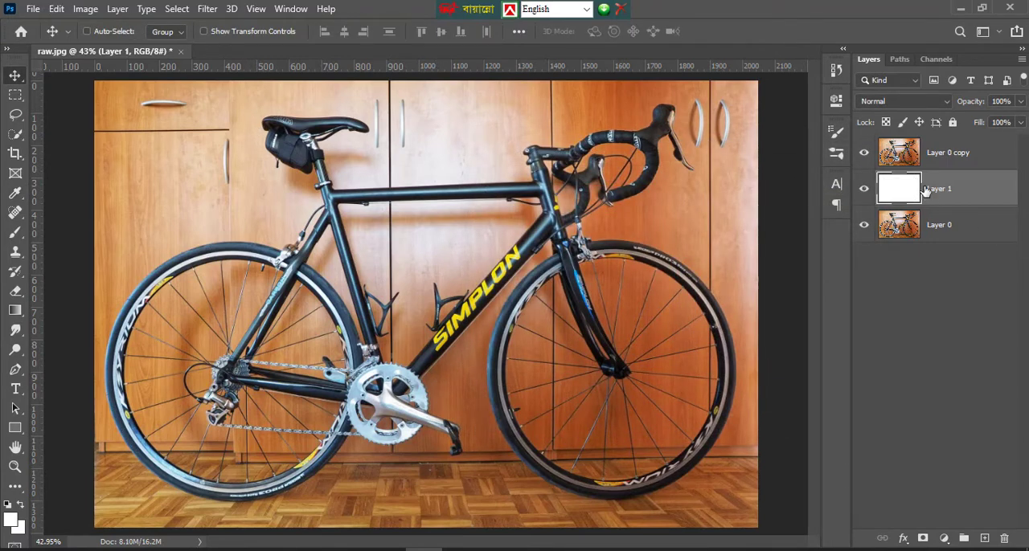
Hide and show Layer 0 copy to check the white layer beneath, and make Layer 0 copy the active layer
click(862, 152)
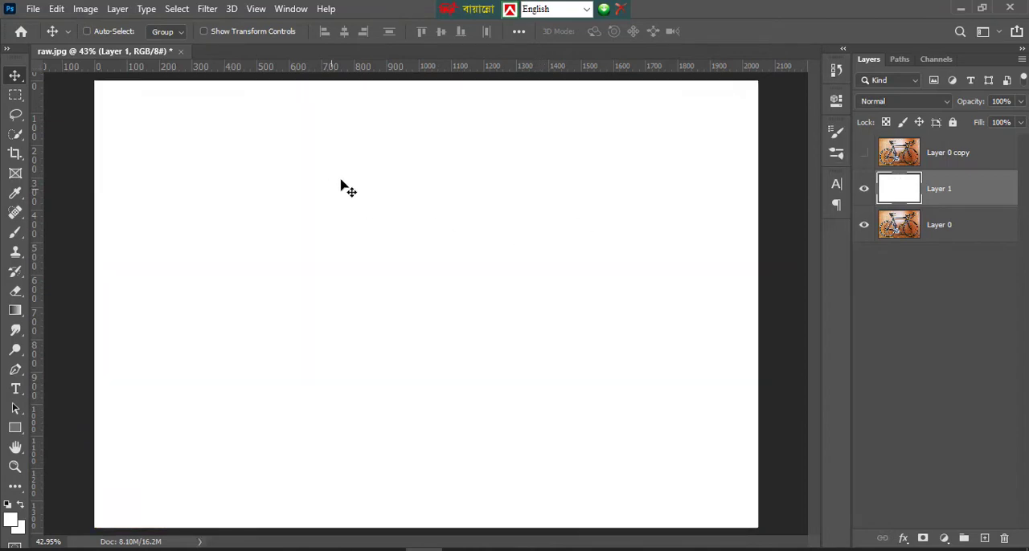
click(864, 153)
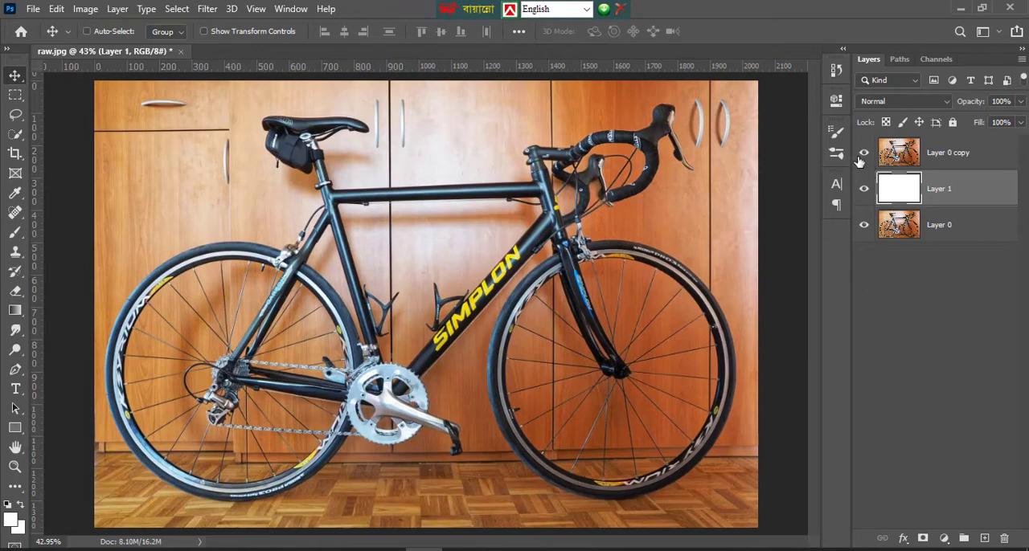
click(865, 152)
click(865, 154)
click(914, 157)
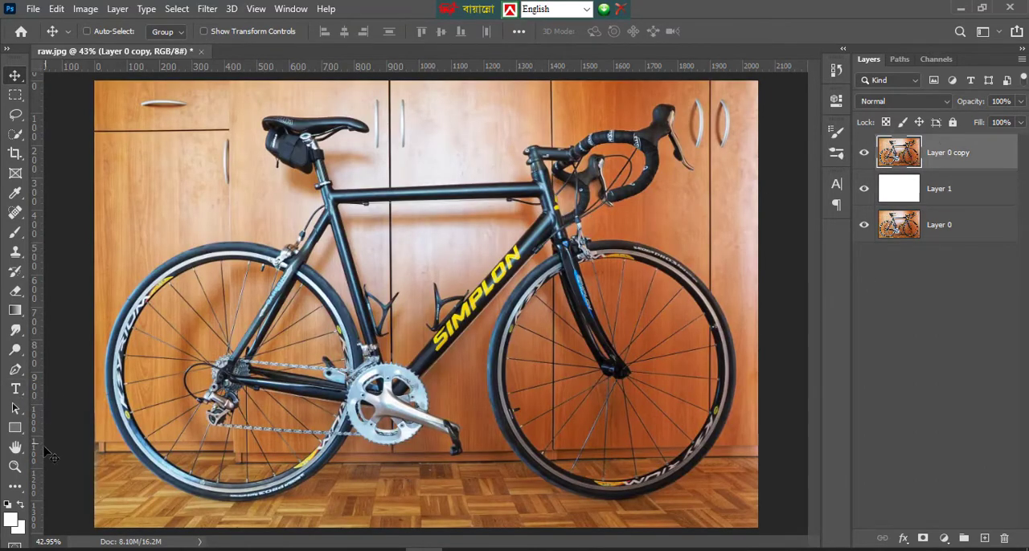
Examine the bicycle's handlebar, fork and front wheel outline in the photo at 100% zoom
click(16, 466)
click(711, 374)
click(712, 374)
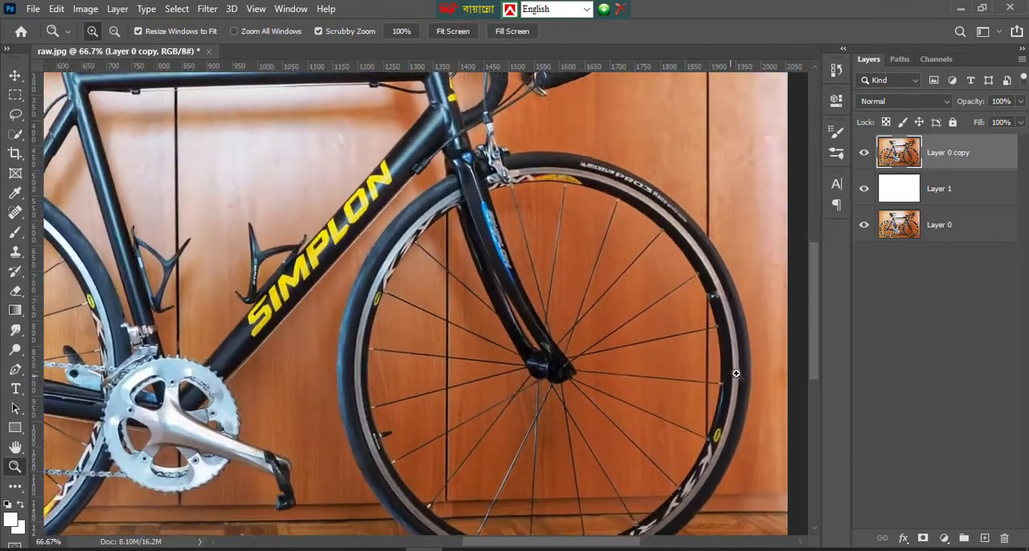
click(732, 373)
scroll(654, 345, up, 5)
scroll(555, 322, up, 6)
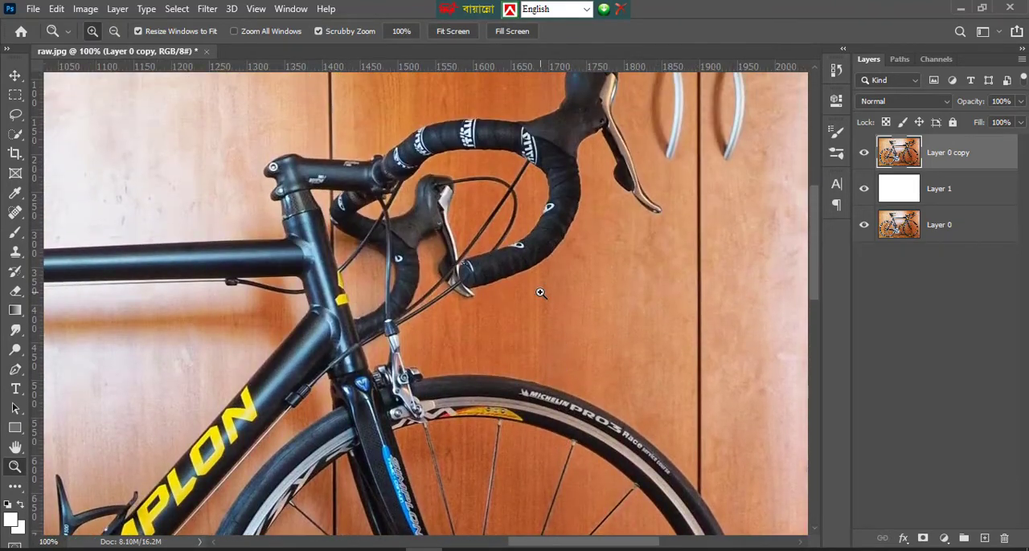
scroll(603, 338, down, 2)
scroll(615, 345, down, 6)
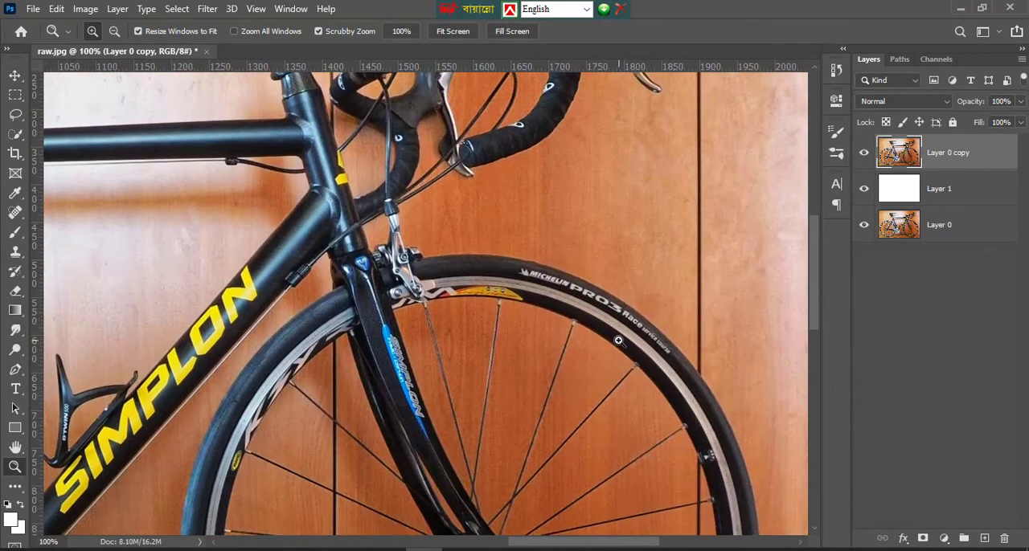
scroll(581, 313, up, 1)
scroll(577, 311, down, 1)
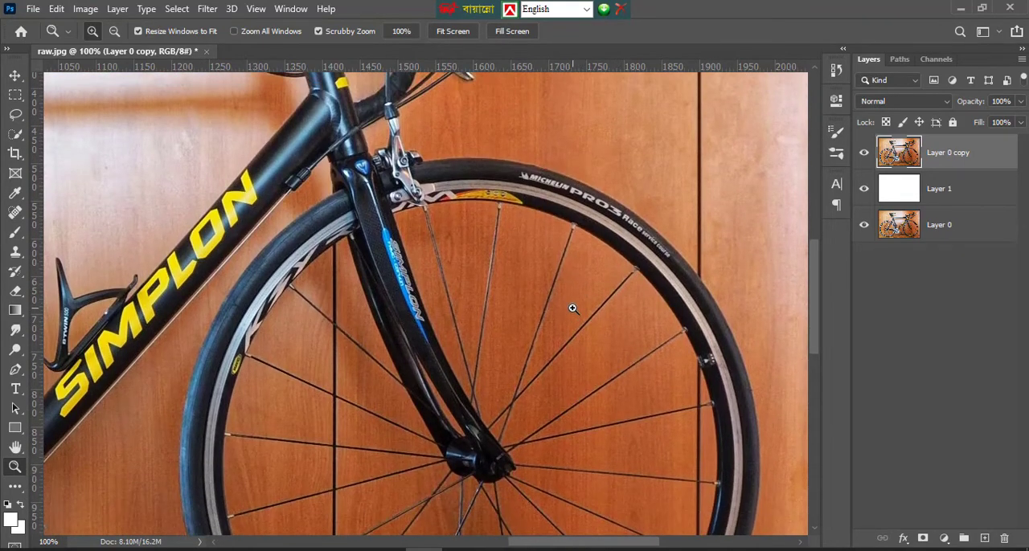
scroll(572, 309, down, 2)
scroll(570, 305, up, 3)
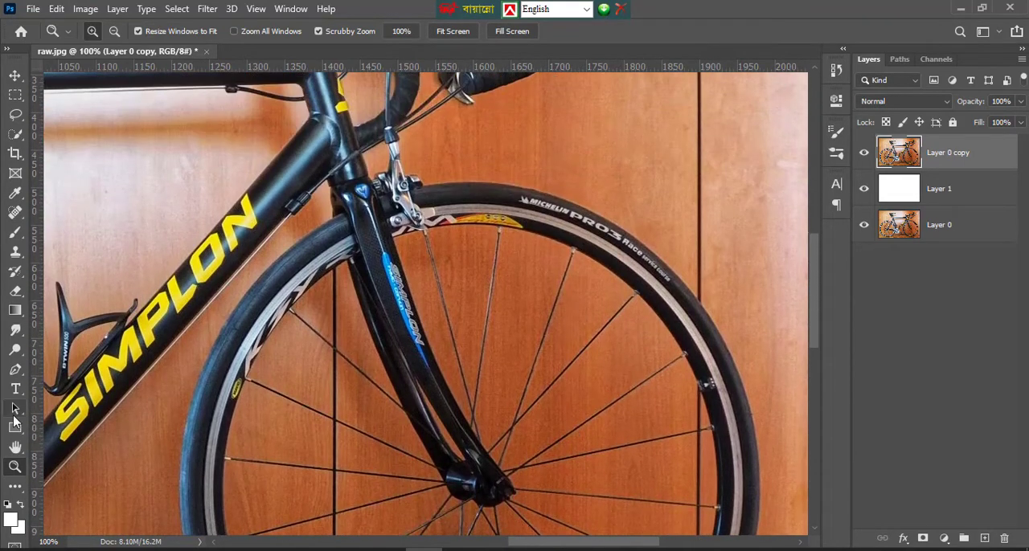
click(15, 447)
drag(597, 330, 429, 294)
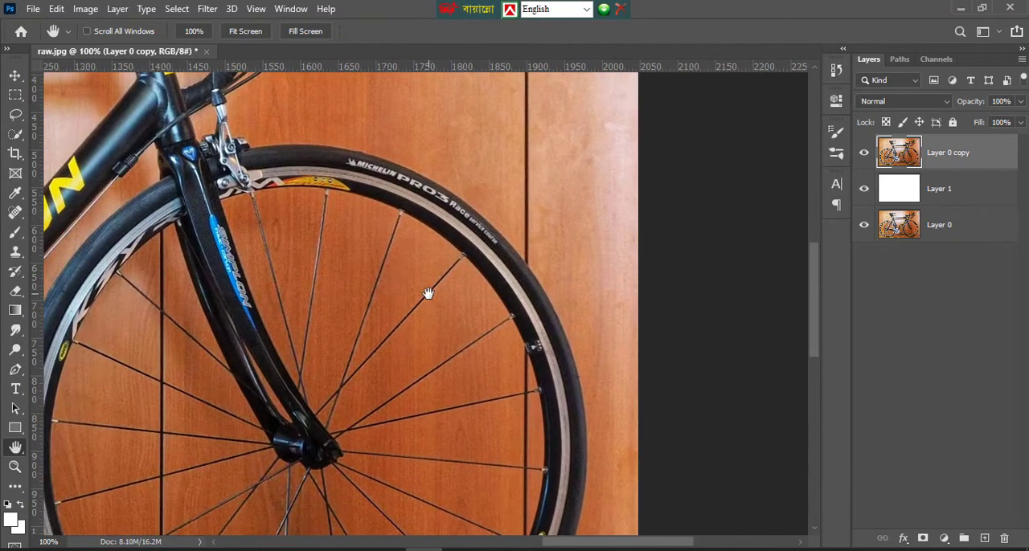
Start a Pen tool path at the photo's right edge and extend it straight to the front tyre's top beside the brake
click(16, 368)
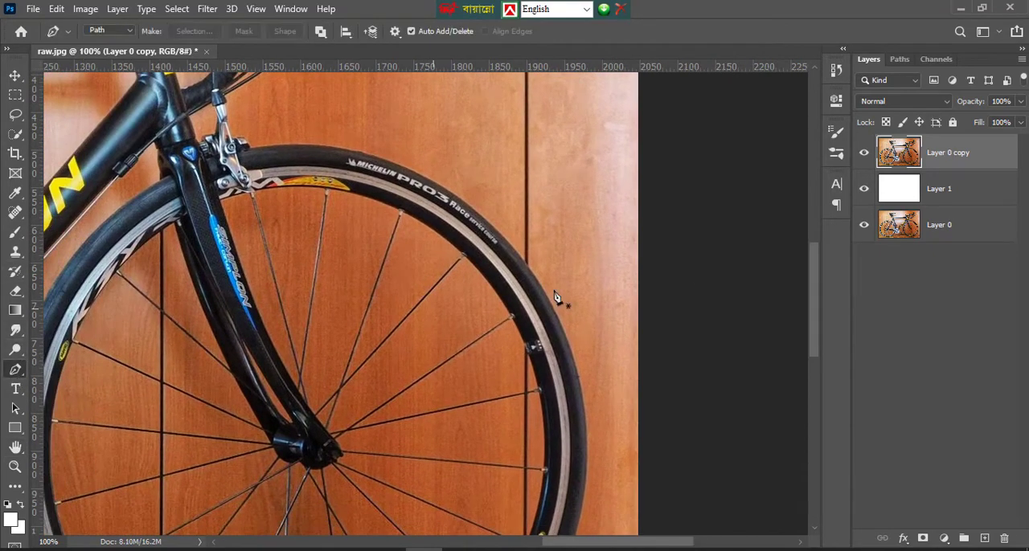
scroll(563, 289, up, 1)
scroll(641, 241, up, 1)
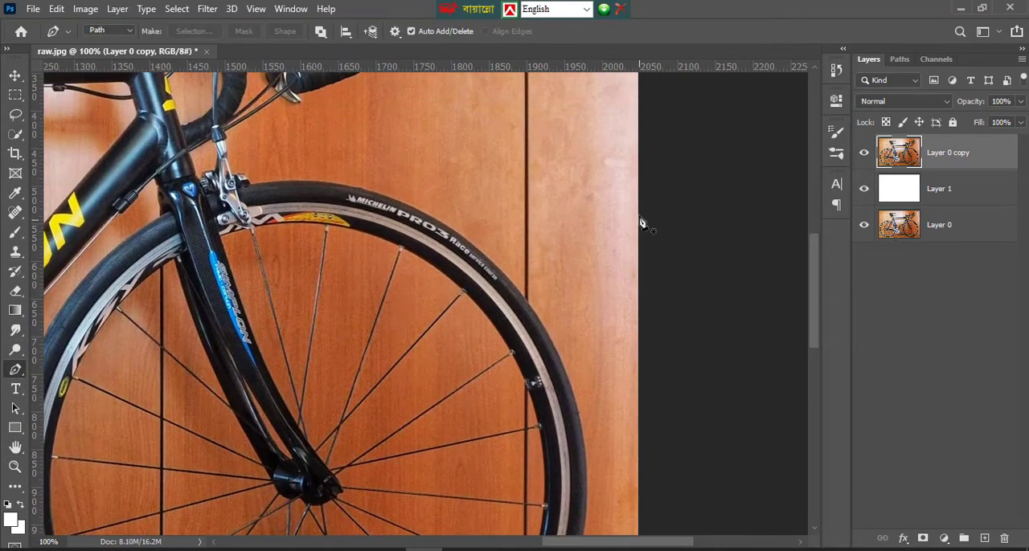
click(641, 161)
scroll(639, 202, up, 1)
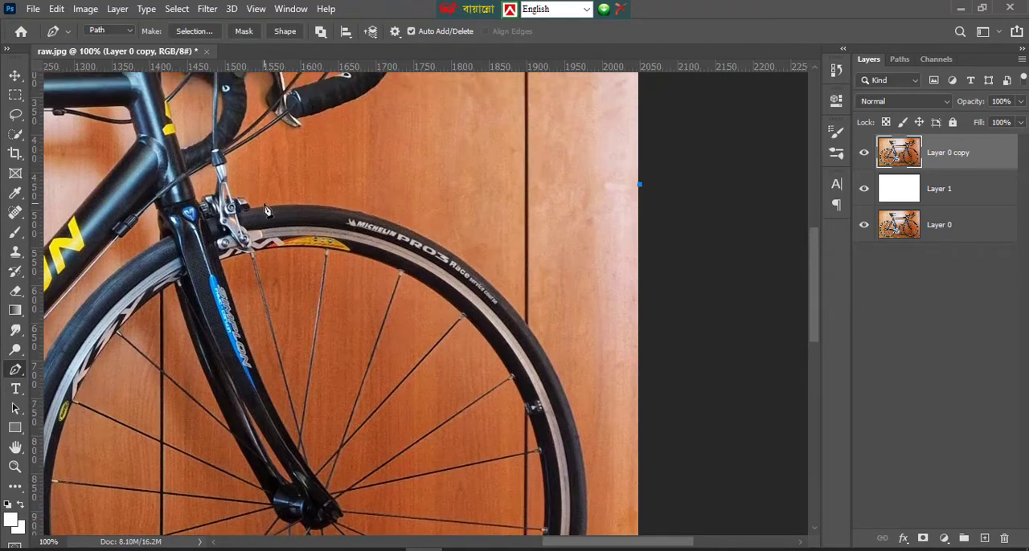
click(253, 213)
scroll(391, 218, up, 2)
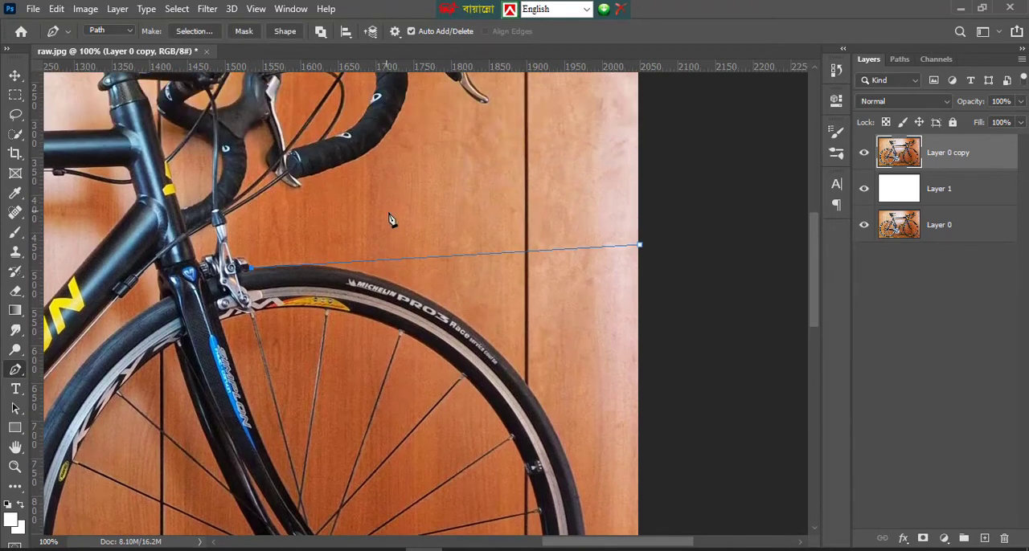
Continue the path with curved anchor points along the upper right outer edge of the front tyre
scroll(426, 249, down, 2)
drag(448, 265, 535, 331)
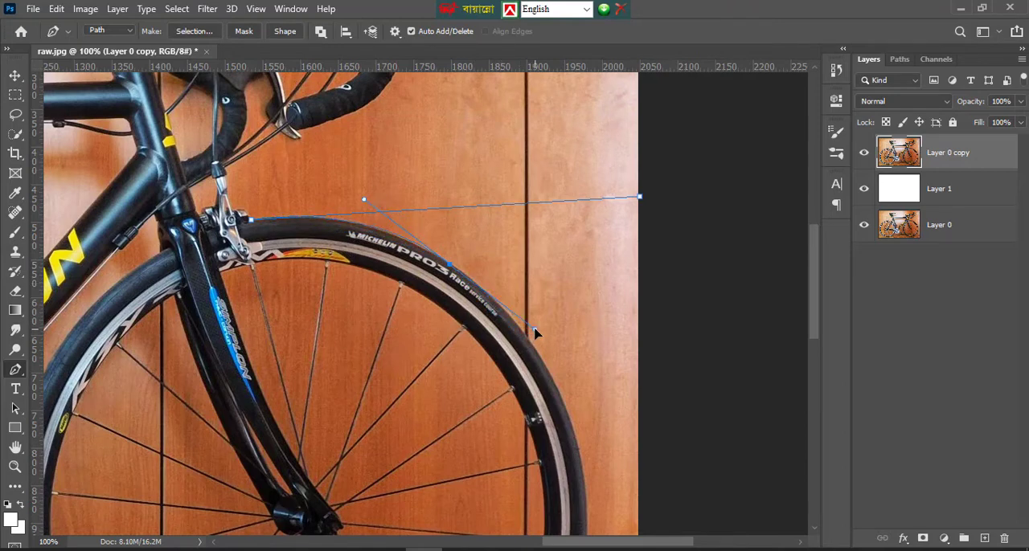
alt+click(452, 270)
scroll(585, 384, down, 3)
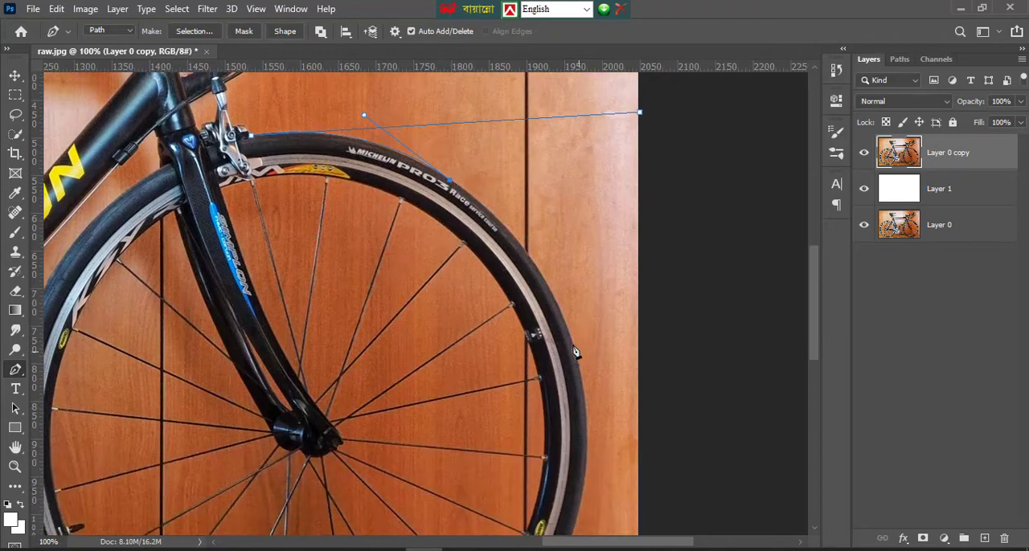
drag(525, 236, 563, 322)
key(ctrl+z)
drag(547, 290, 564, 319)
scroll(569, 362, down, 2)
scroll(567, 340, down, 1)
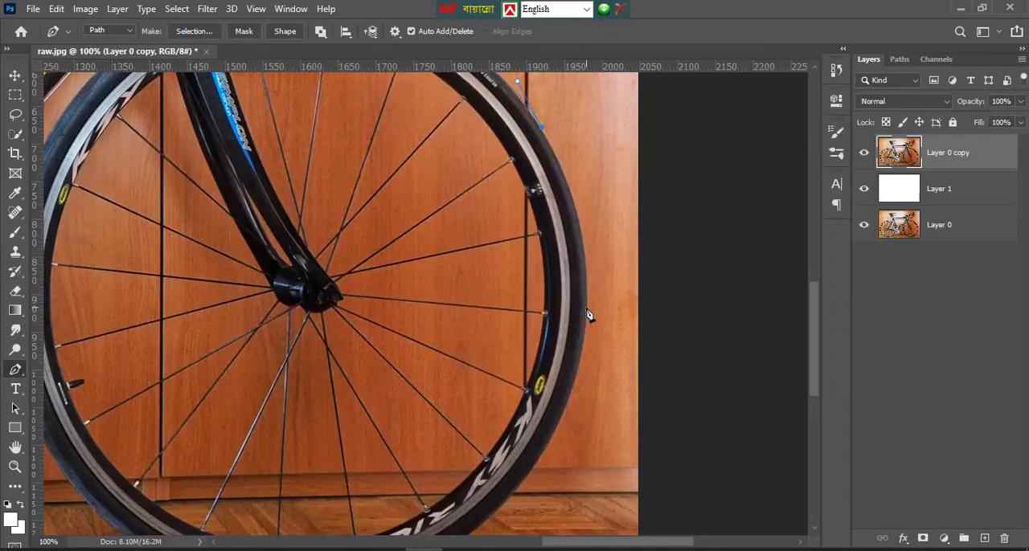
Trace the front tyre's outer edge from its rightmost point down to near its lowest point on the floor
drag(584, 307, 577, 392)
scroll(583, 320, down, 3)
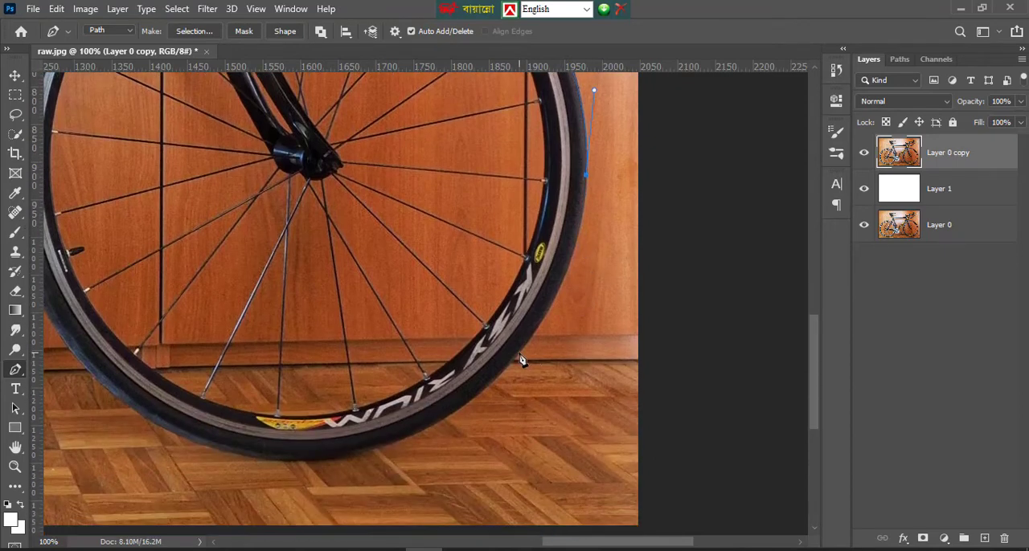
drag(519, 353, 460, 418)
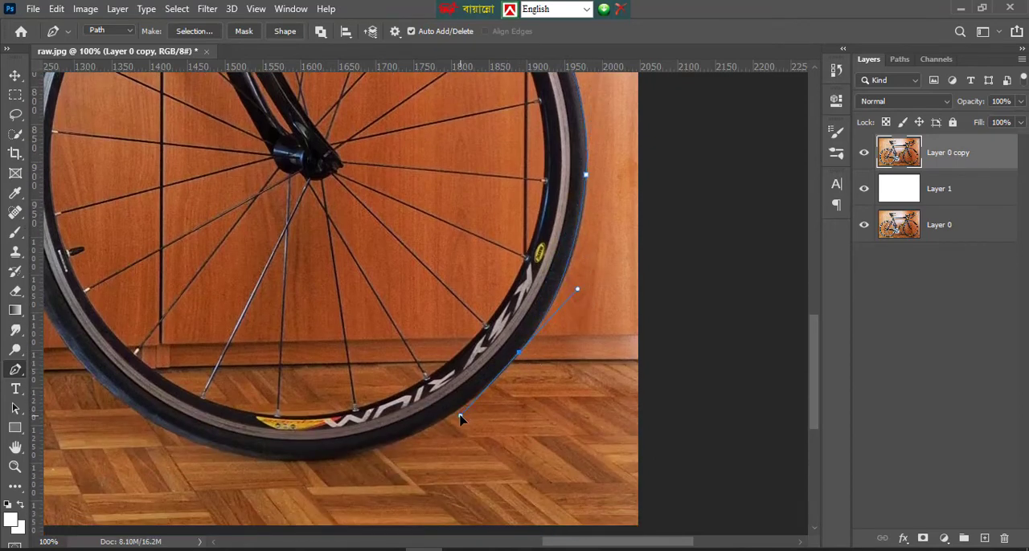
alt+click(519, 353)
scroll(487, 358, down, 2)
scroll(408, 358, down, 1)
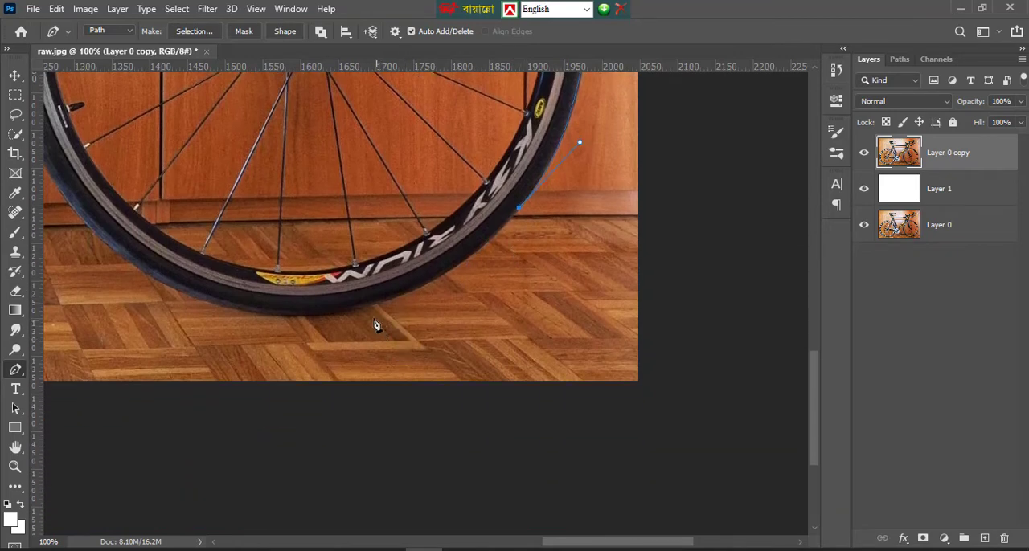
drag(363, 310, 265, 336)
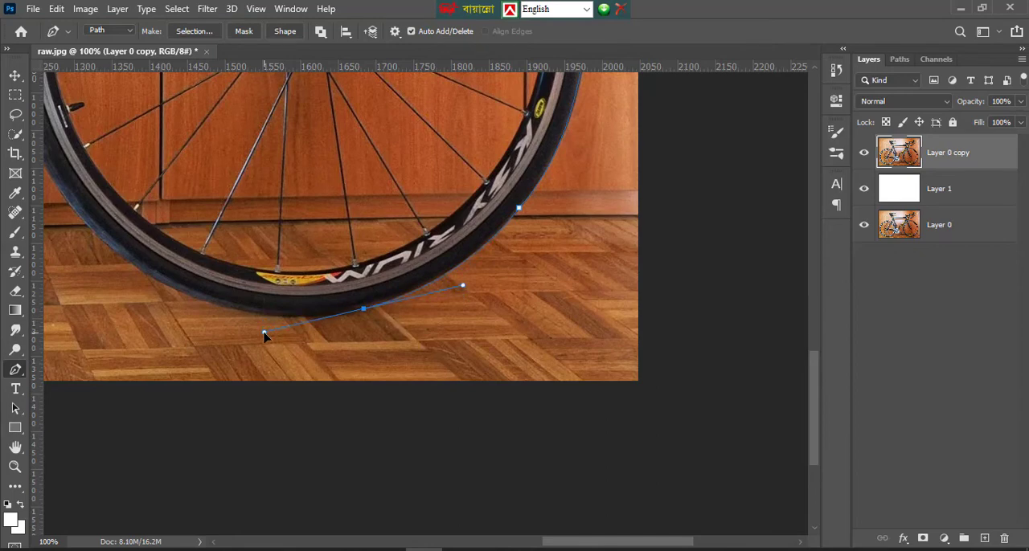
alt+click(363, 310)
scroll(239, 335, up, 1)
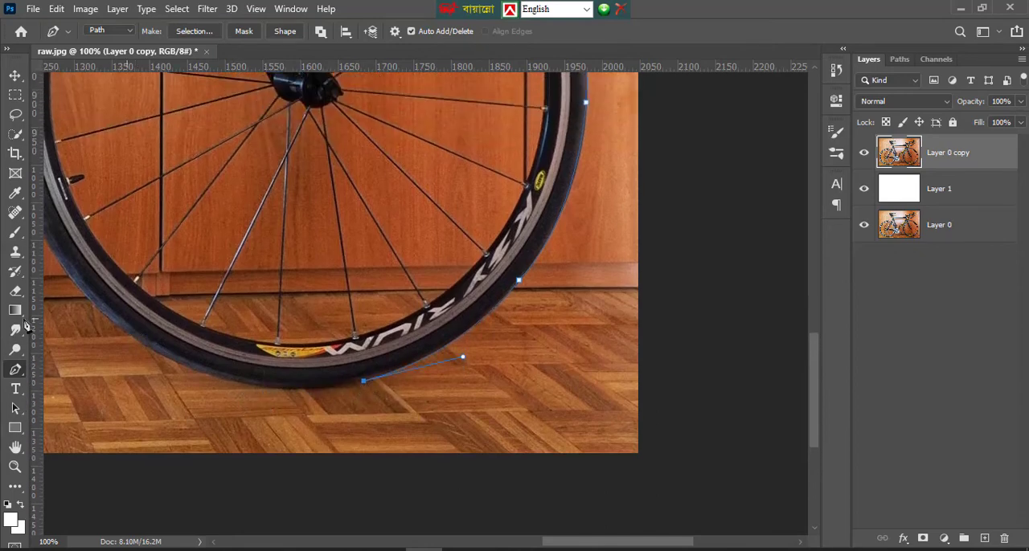
Curve the path around the bottom of the front tyre to its lower left outer edge
click(16, 447)
drag(321, 336, 527, 315)
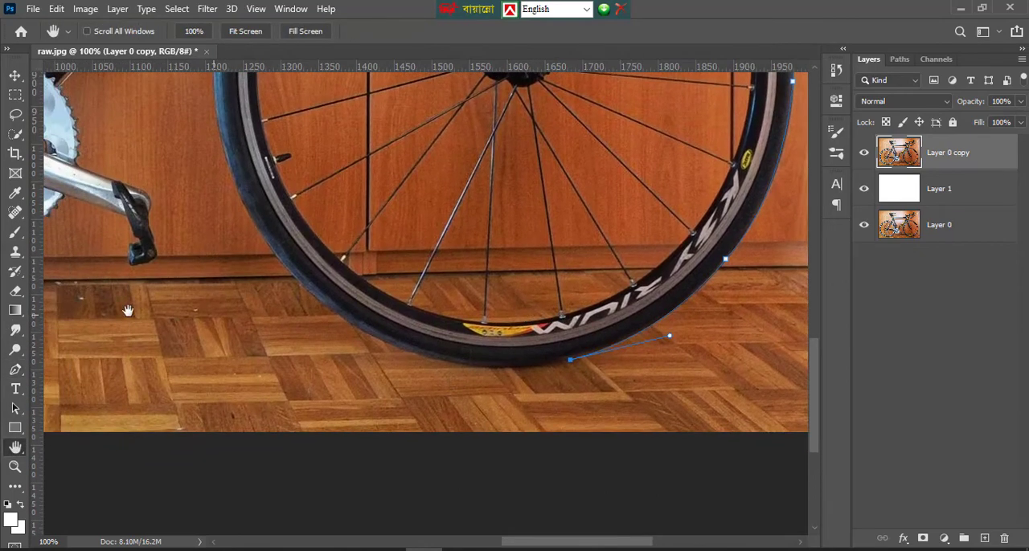
click(15, 369)
scroll(396, 367, up, 1)
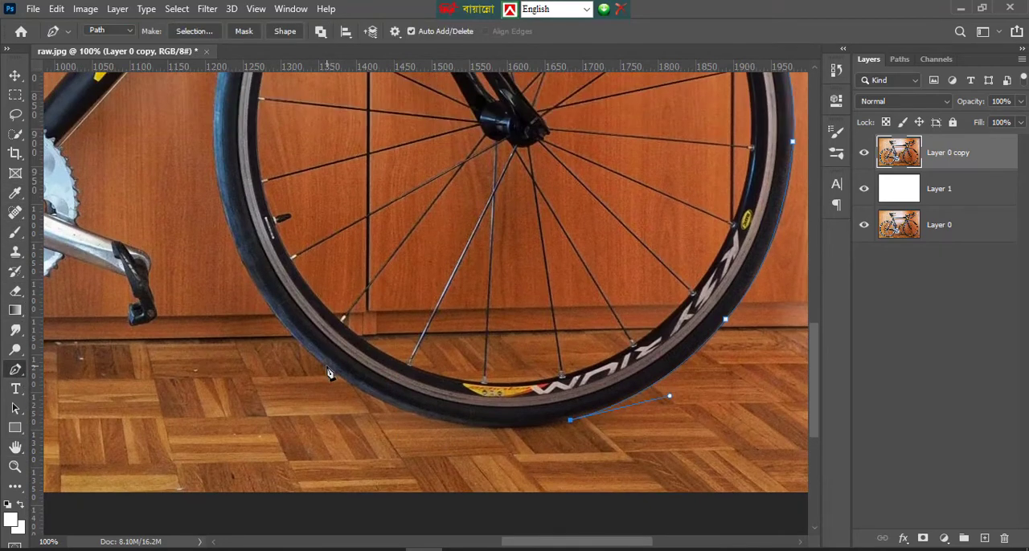
drag(327, 367, 213, 276)
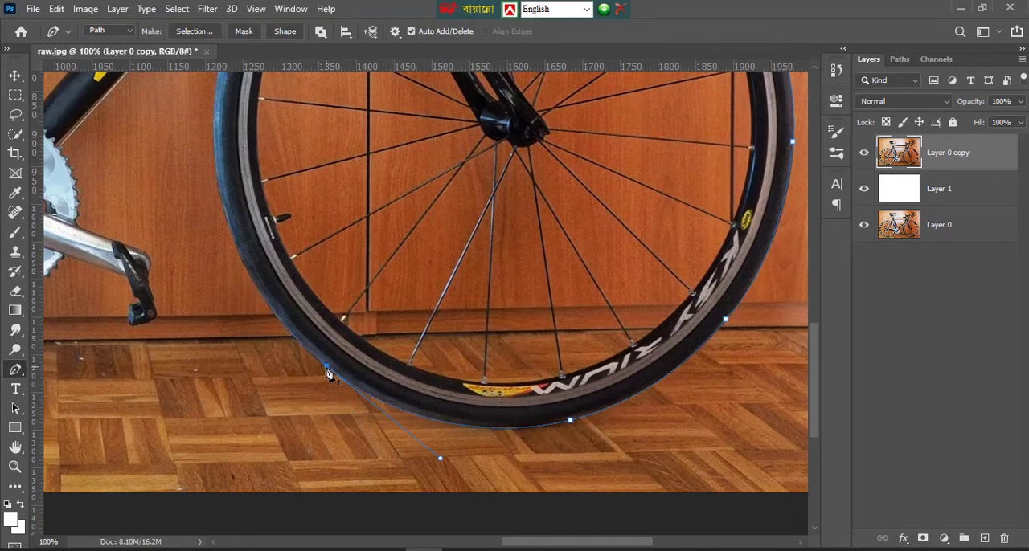
scroll(238, 311, up, 4)
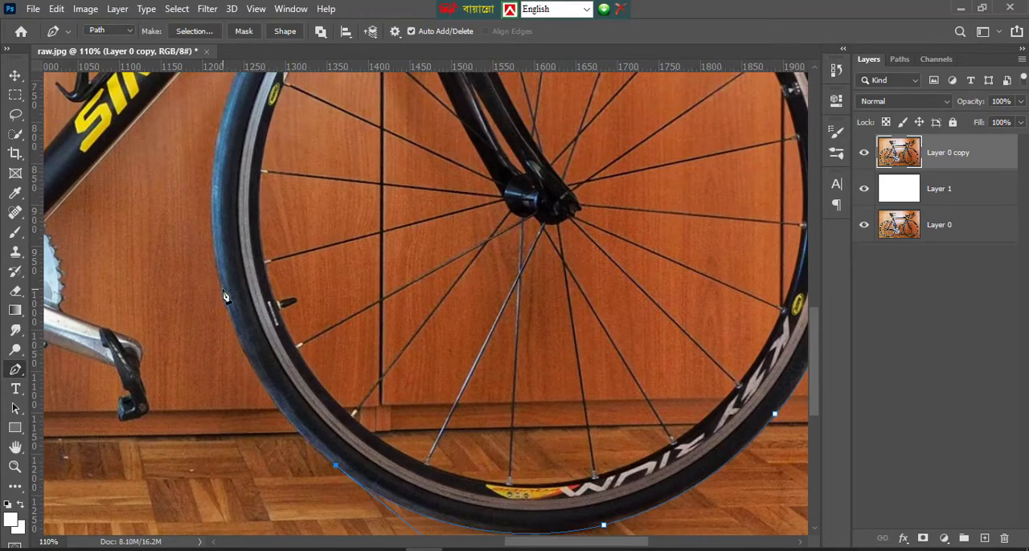
Trace the left outer edge of the front tyre upward past the valve to beside the down tube
drag(223, 286, 215, 207)
drag(214, 207, 213, 205)
scroll(227, 296, up, 5)
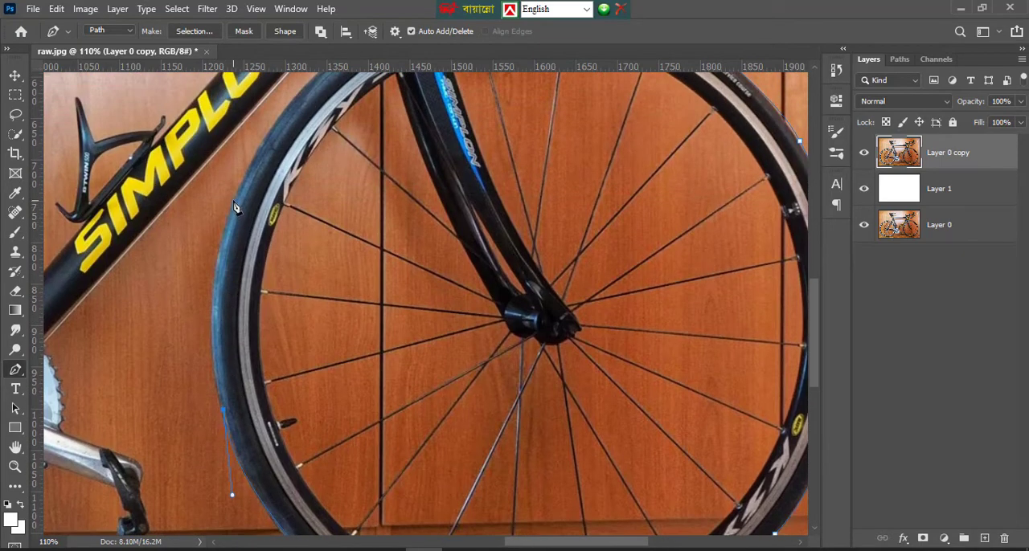
drag(233, 200, 261, 175)
drag(273, 141, 281, 106)
scroll(241, 201, up, 2)
scroll(314, 197, up, 3)
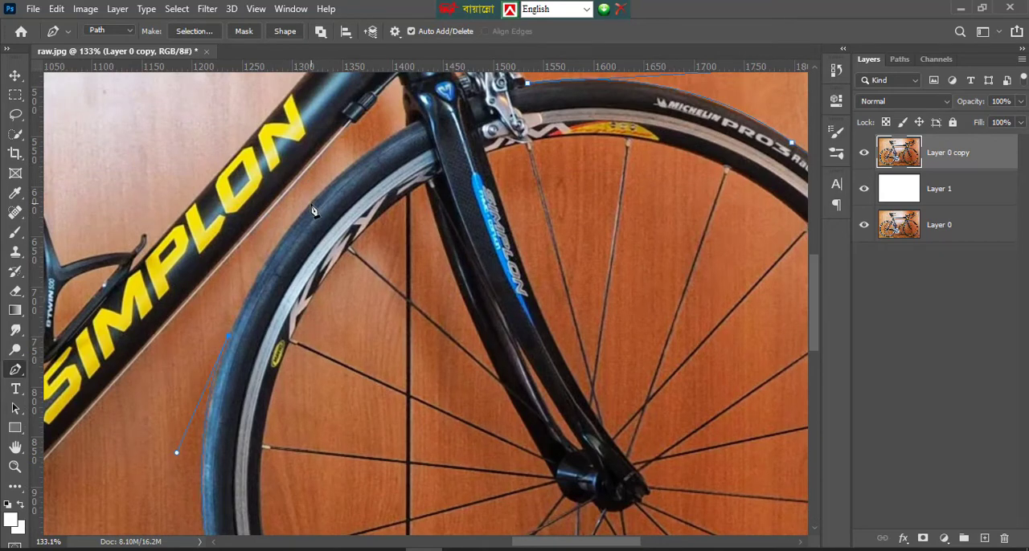
Follow the upper left outer edge of the front tyre with the path up to the fork
drag(329, 187, 341, 182)
click(385, 138)
key(ctrl+z)
drag(379, 146, 389, 143)
alt+click(379, 146)
scroll(405, 133, up, 2)
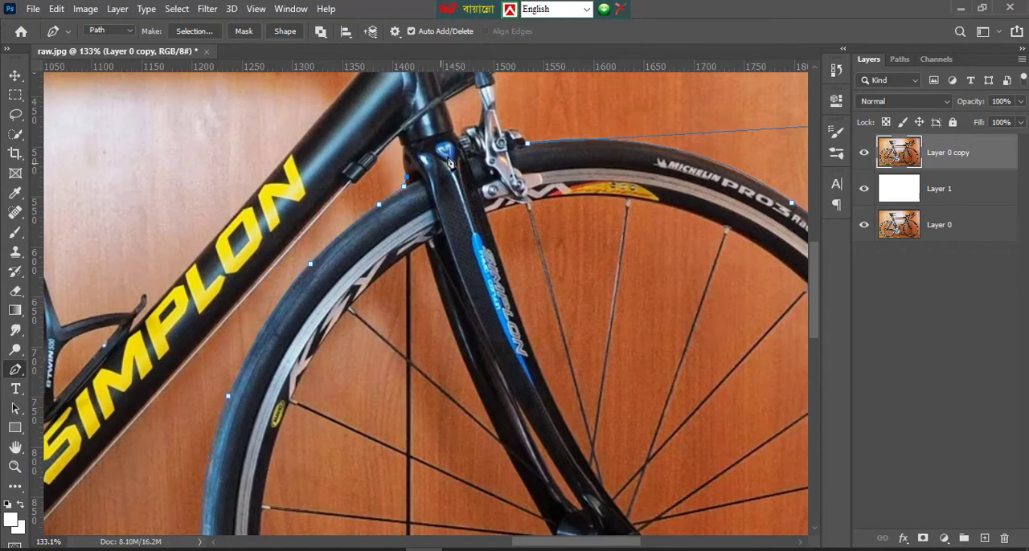
Outline the back of the fork crown and the cable adjuster, and continue the path along the down tube's underside
scroll(450, 163, up, 2)
drag(403, 194, 409, 171)
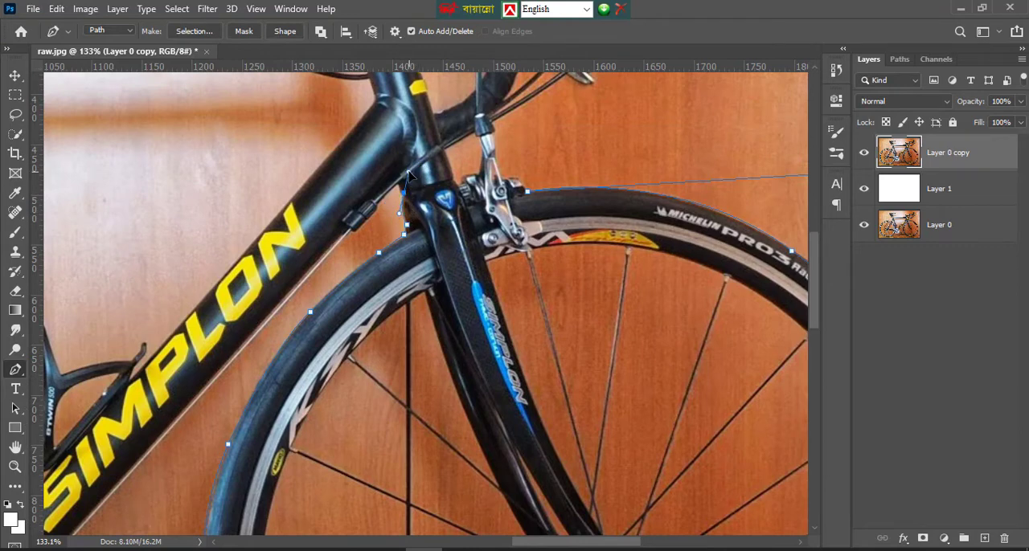
alt+click(404, 193)
click(396, 181)
scroll(382, 208, down, 2)
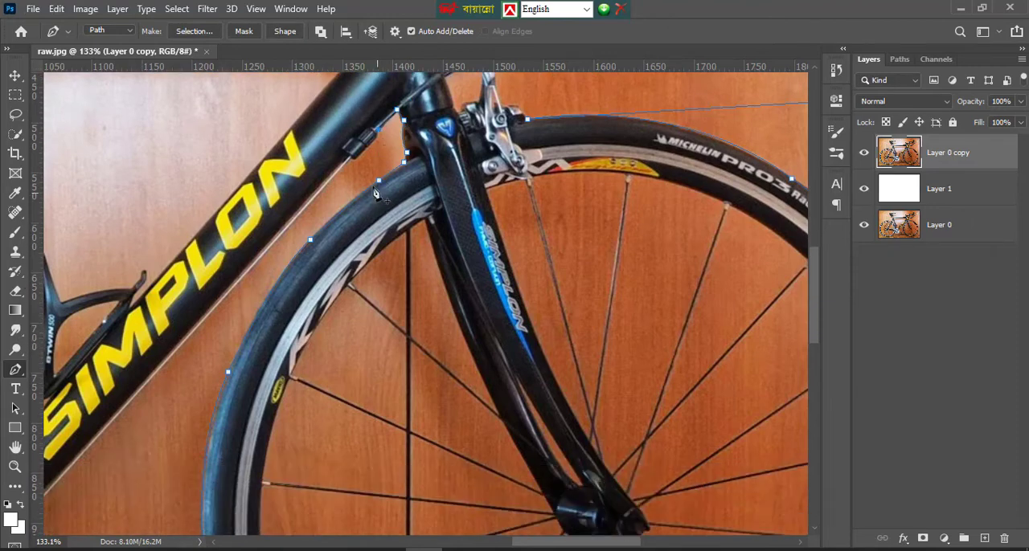
click(366, 148)
scroll(171, 291, down, 2)
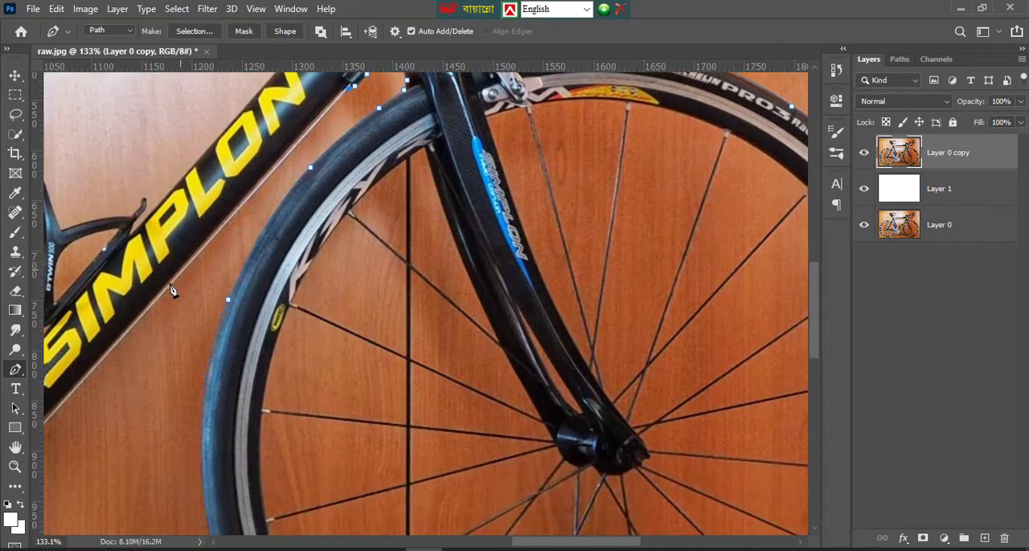
scroll(165, 301, down, 2)
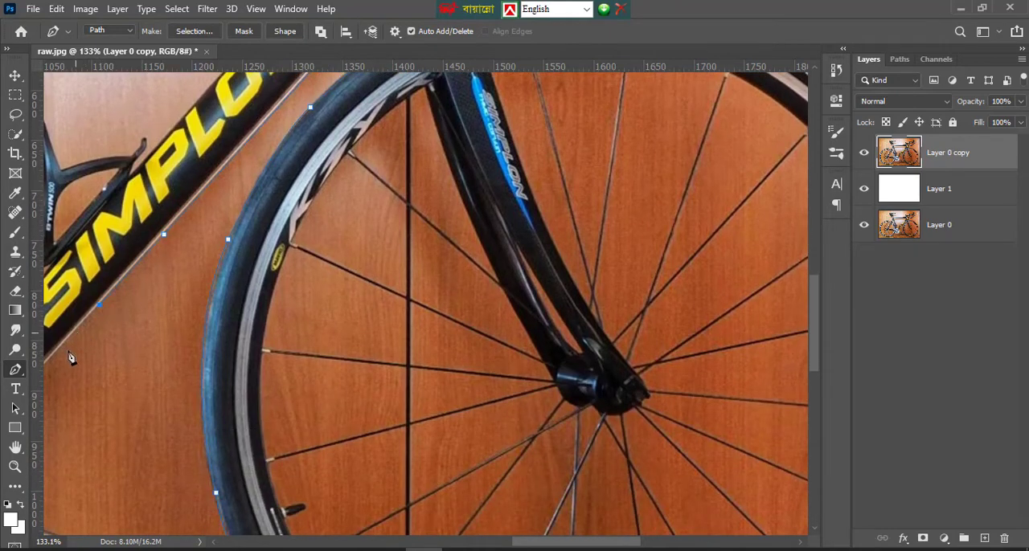
Extend the path along the down tube to the chainring and between crank and front wheel to the photo's bottom edge
click(15, 447)
drag(142, 409, 466, 300)
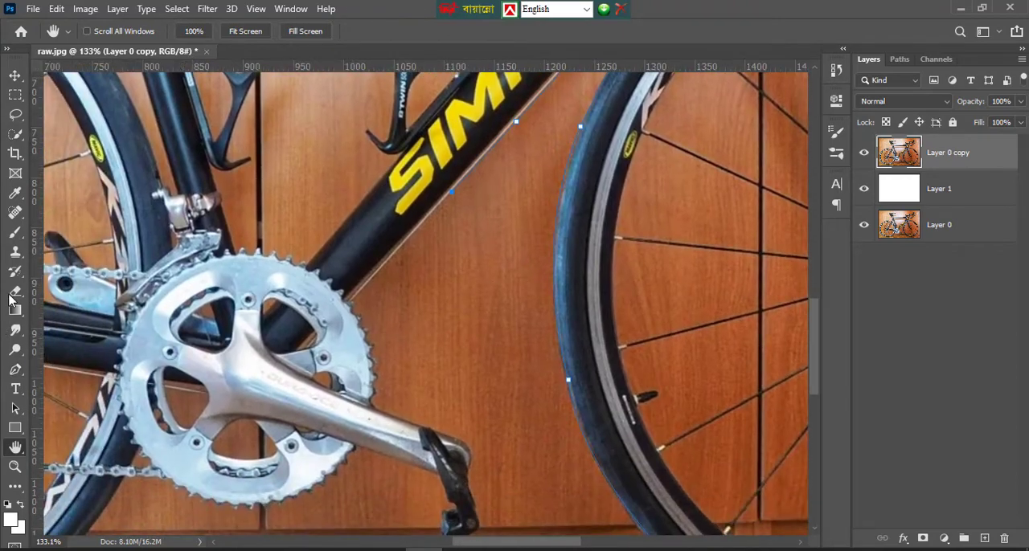
click(16, 370)
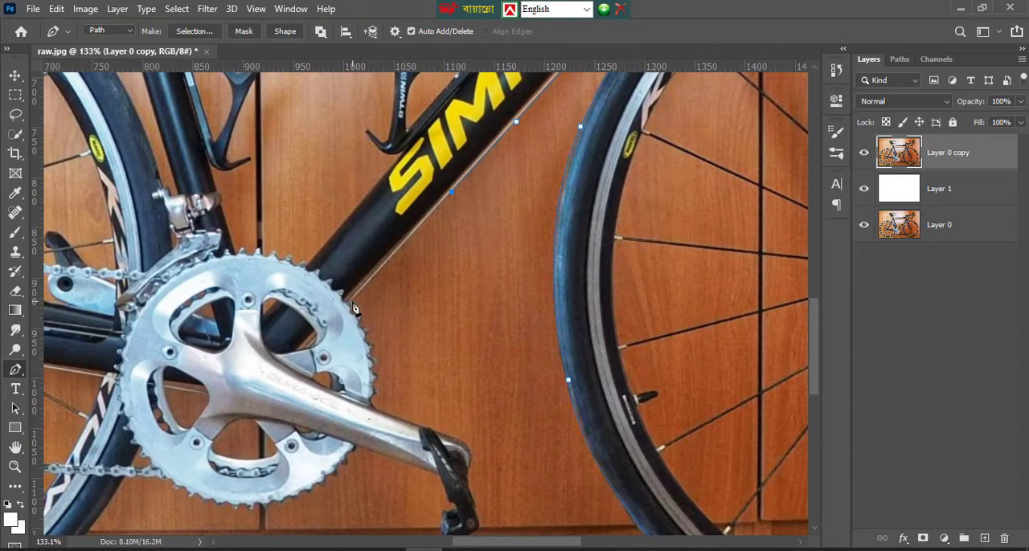
click(391, 344)
click(497, 409)
scroll(559, 451, down, 3)
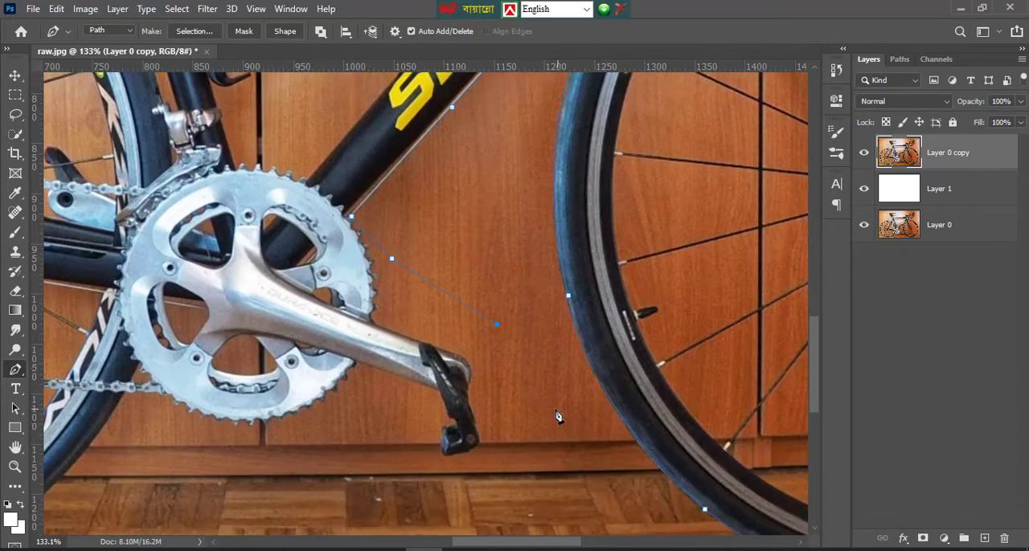
click(551, 406)
scroll(562, 434, down, 3)
click(607, 491)
scroll(631, 479, down, 3)
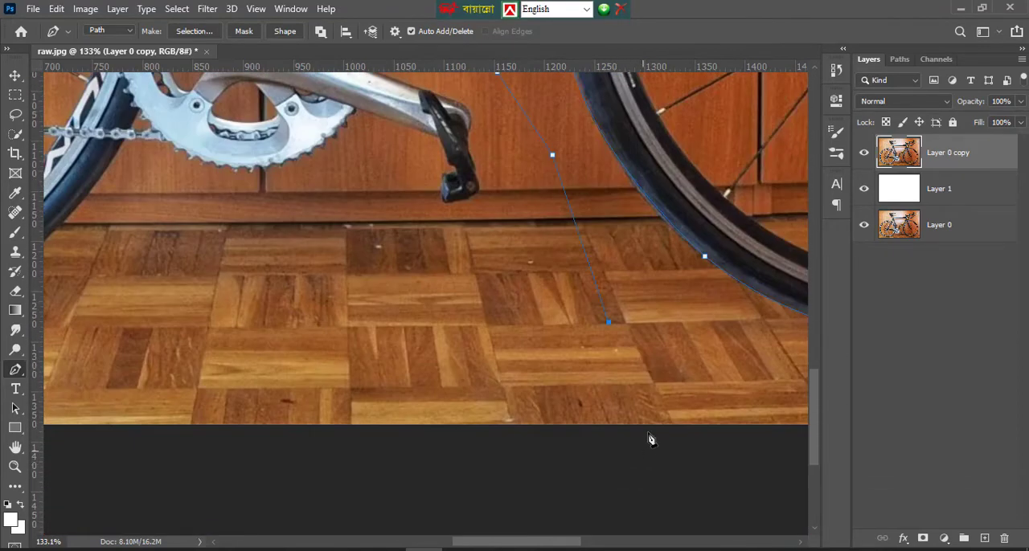
click(648, 426)
Fit the whole photo in view and close the path around the outside of its lower right corner
right_click(360, 280)
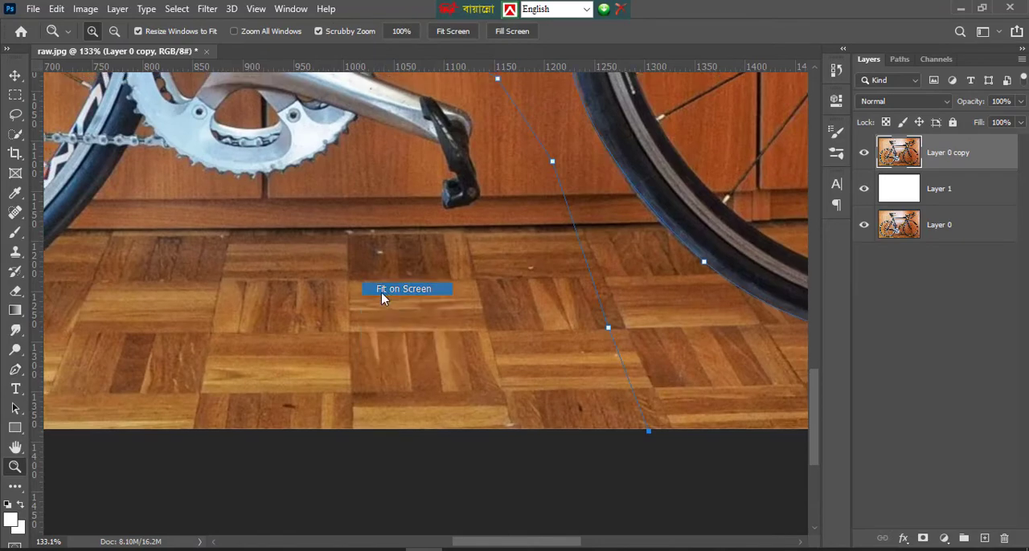
click(385, 291)
key(p)
click(763, 524)
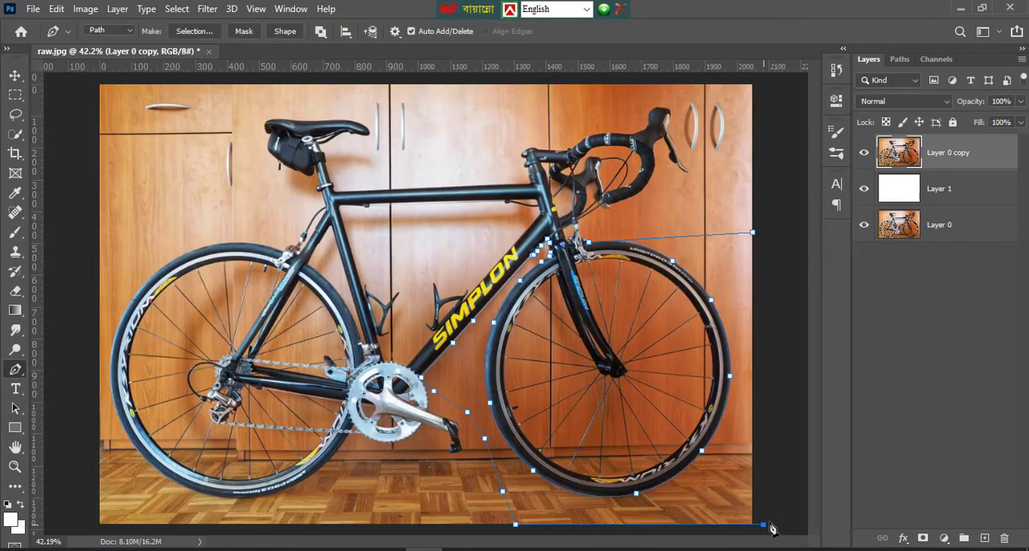
click(767, 355)
click(757, 239)
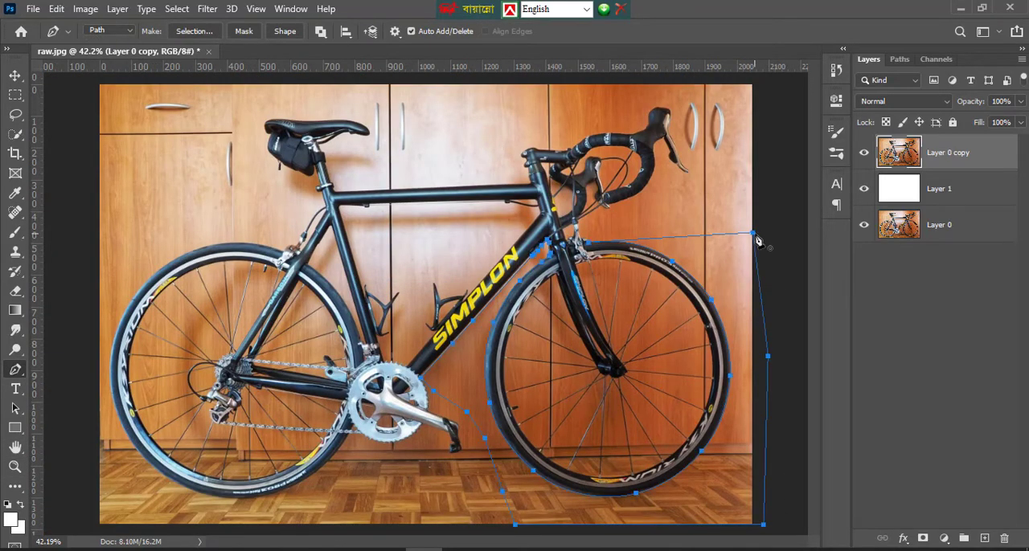
Convert the closed path around the front wheel into a new anti-aliased selection
right_click(726, 289)
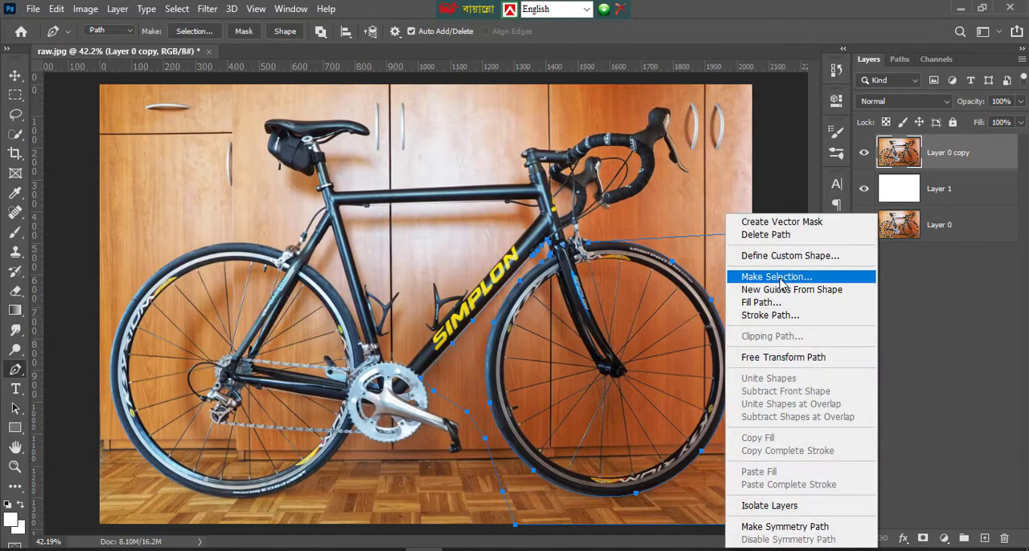
click(764, 273)
text(1)
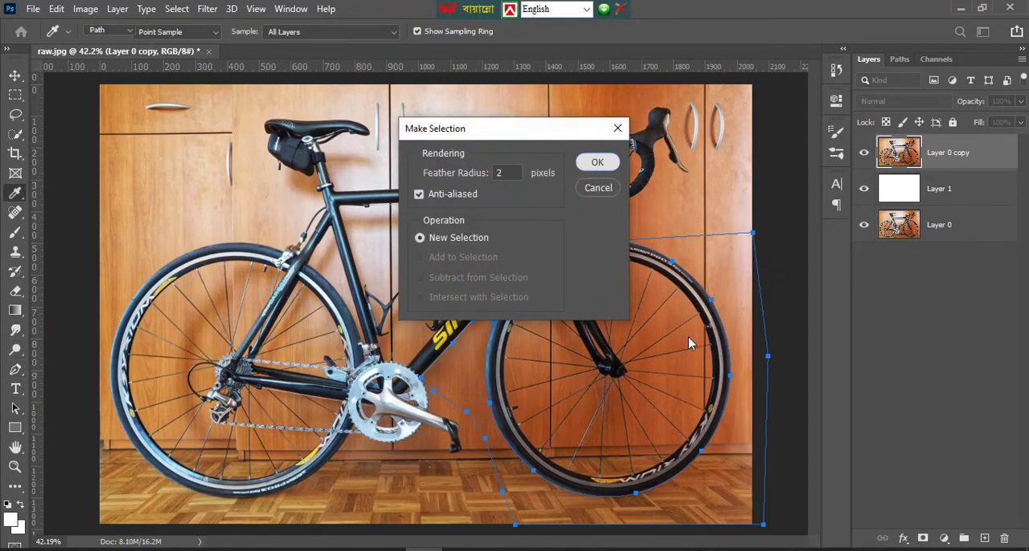
key(Return)
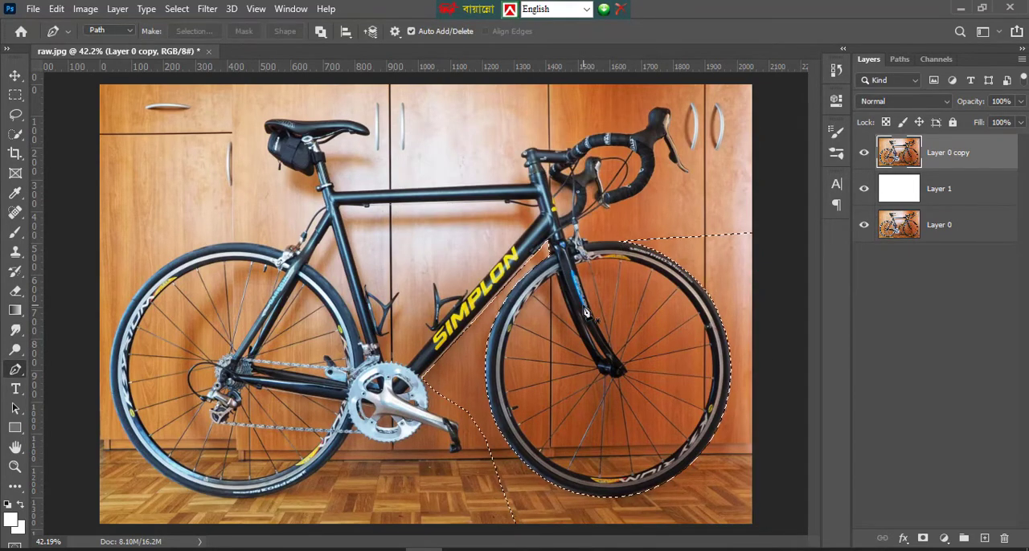
Feather the selection by 1 pixel, delete the selected background from Layer 0 copy, and deselect
key(shift+F6)
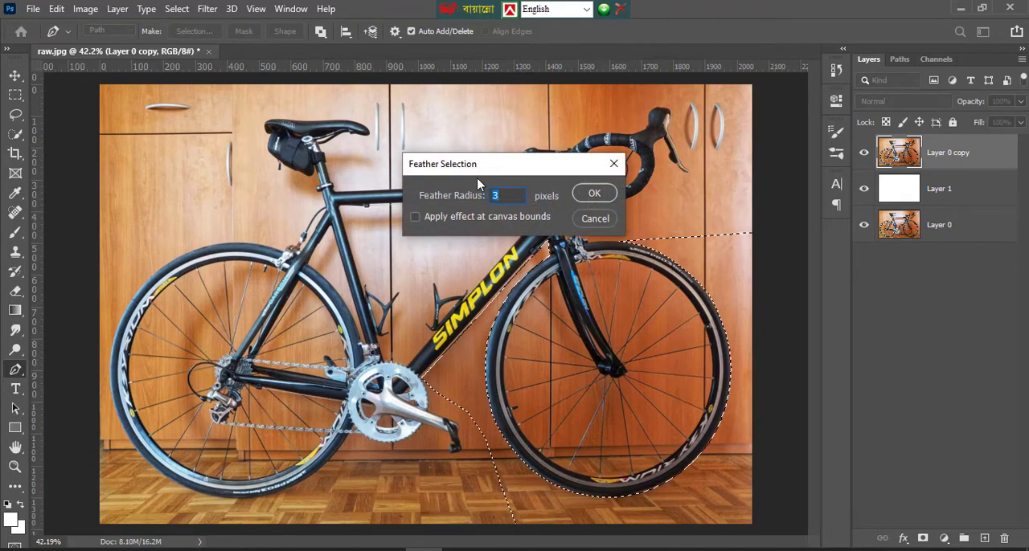
text(1)
click(594, 196)
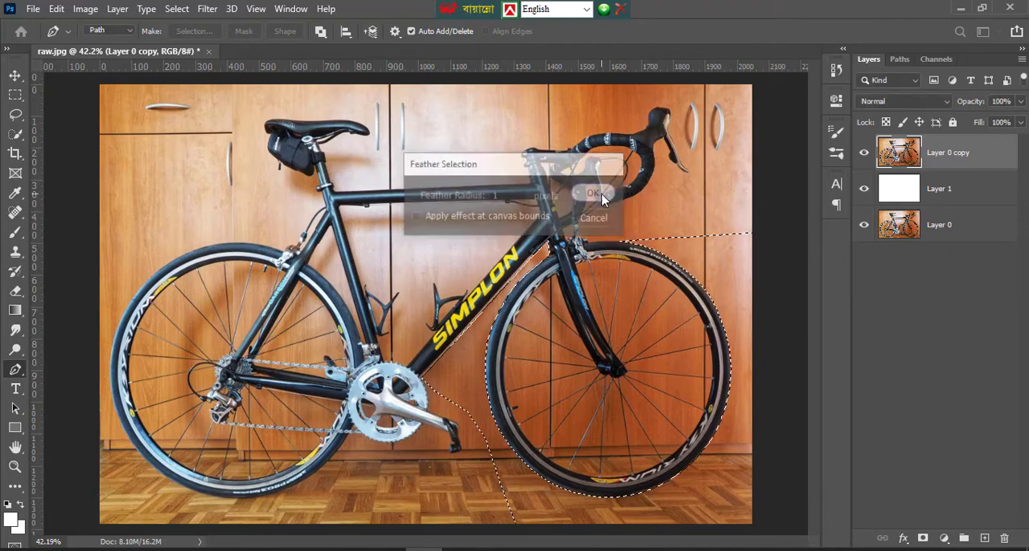
key(Delete)
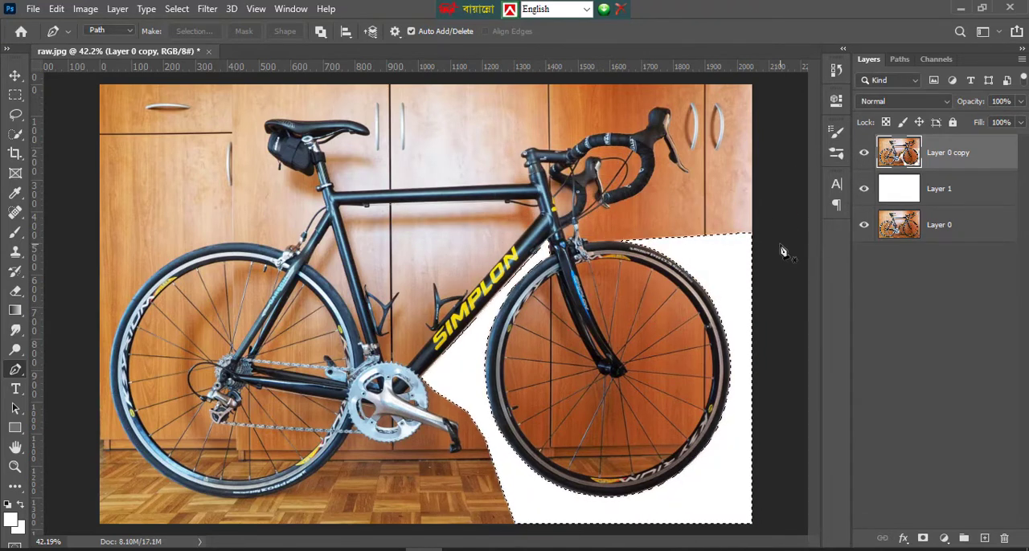
key(ctrl+d)
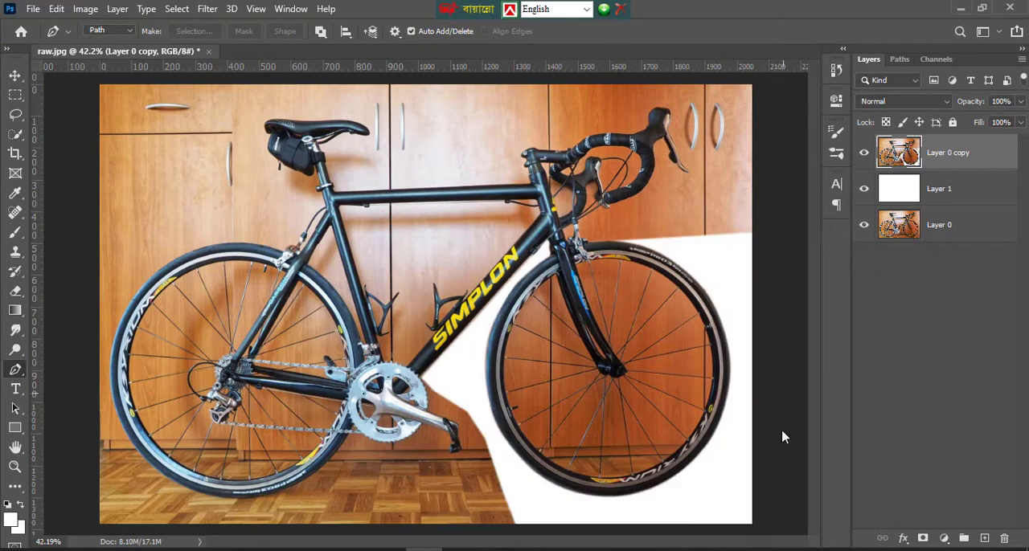
Examine the cut edges around the front wheel, down tube and handlebar at higher magnification
click(14, 466)
click(792, 324)
click(716, 310)
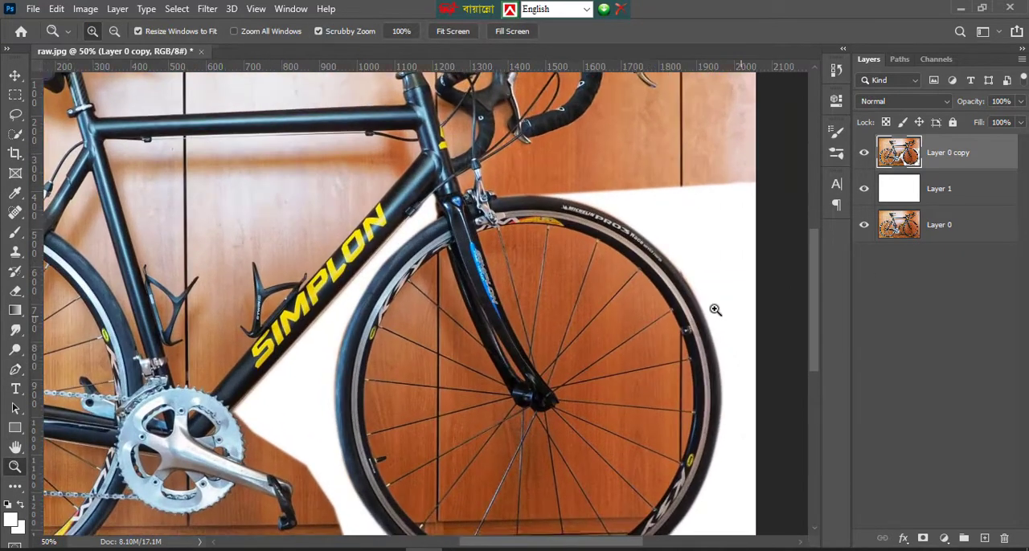
scroll(714, 310, down, 10)
scroll(733, 306, up, 1)
scroll(733, 306, up, 3)
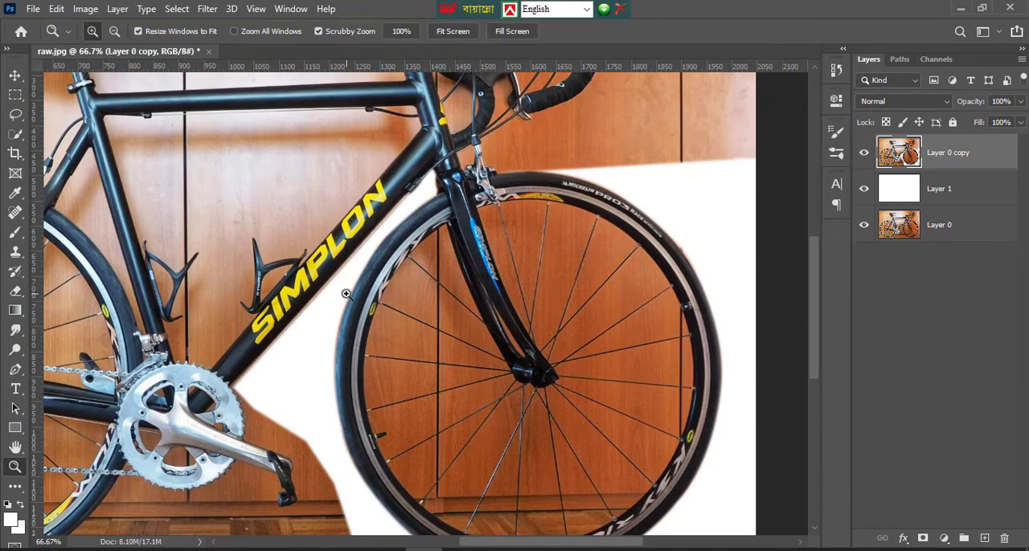
scroll(498, 273, up, 3)
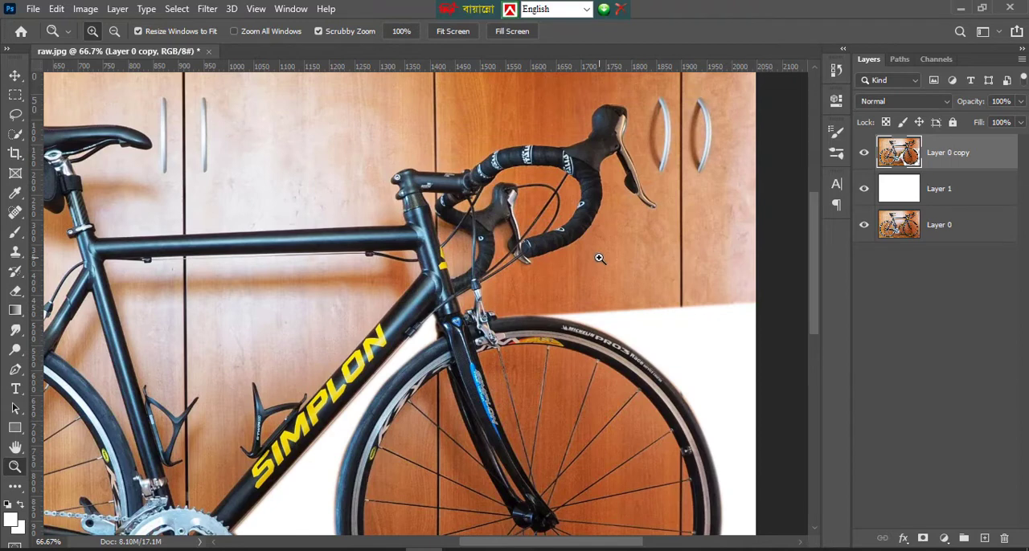
scroll(599, 258, down, 2)
scroll(623, 221, down, 2)
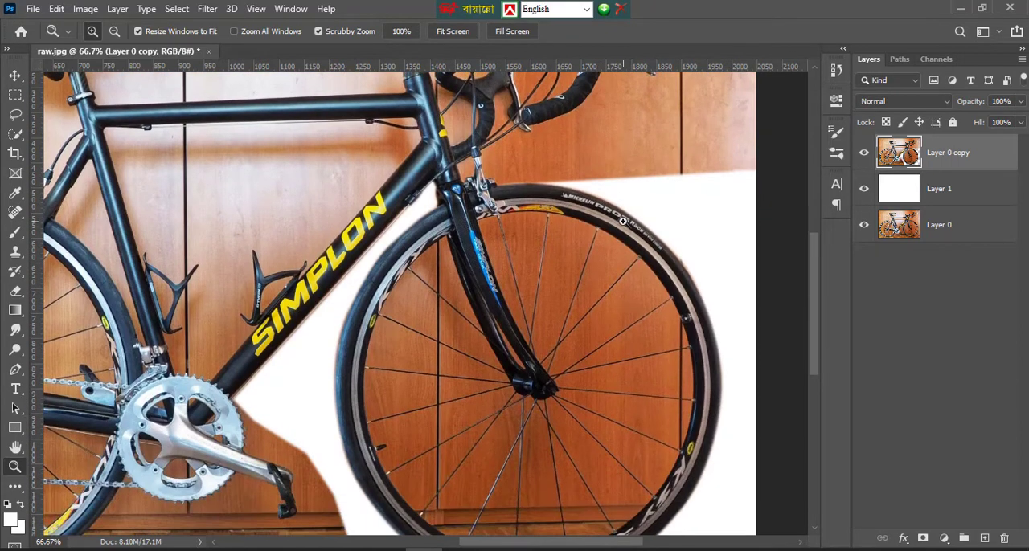
scroll(563, 241, down, 2)
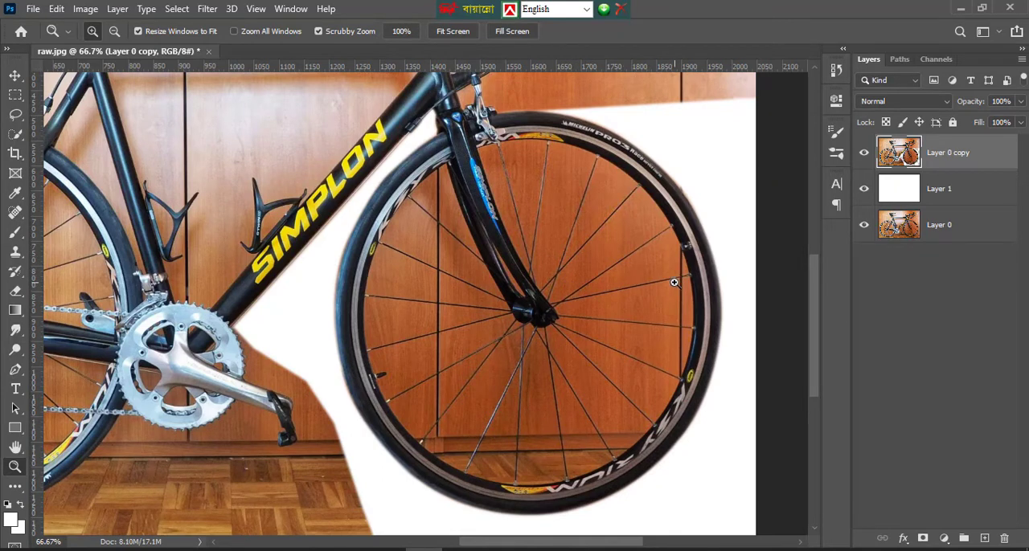
Start a path along the front wheel's inner rim between two upper spokes, beginning beside the yellow decal and curving to the next spoke
click(578, 156)
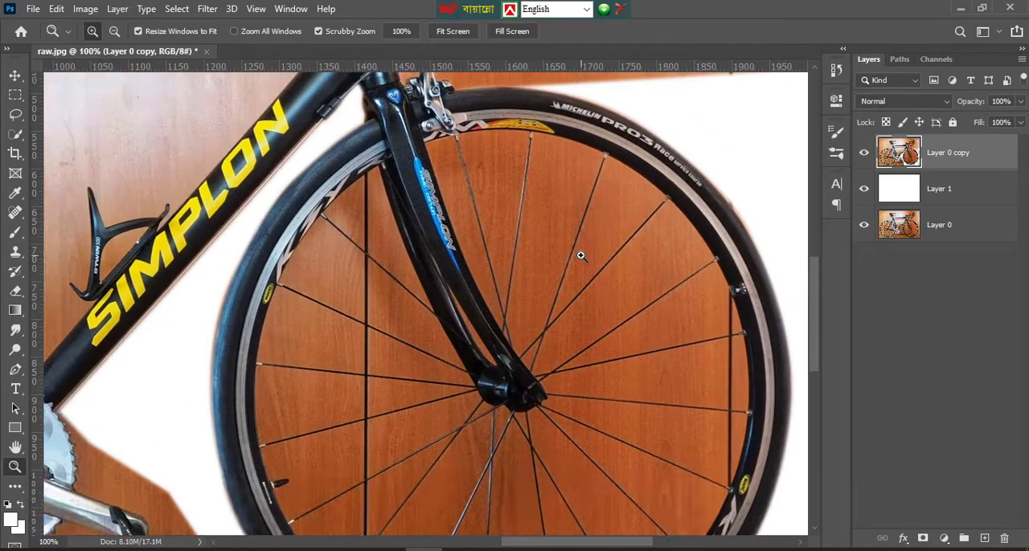
click(593, 252)
click(16, 369)
scroll(463, 145, down, 2)
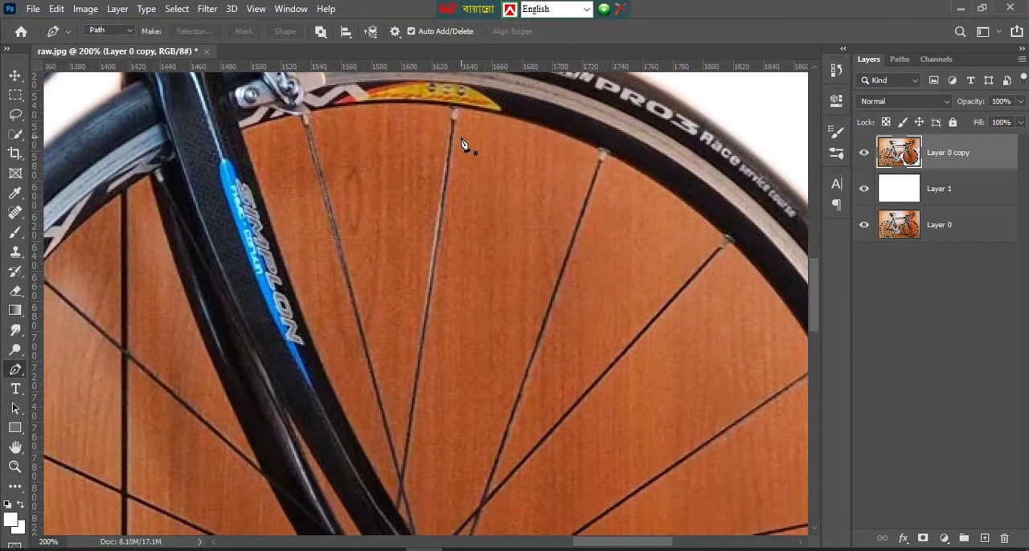
click(462, 110)
drag(599, 147, 664, 178)
alt+click(600, 148)
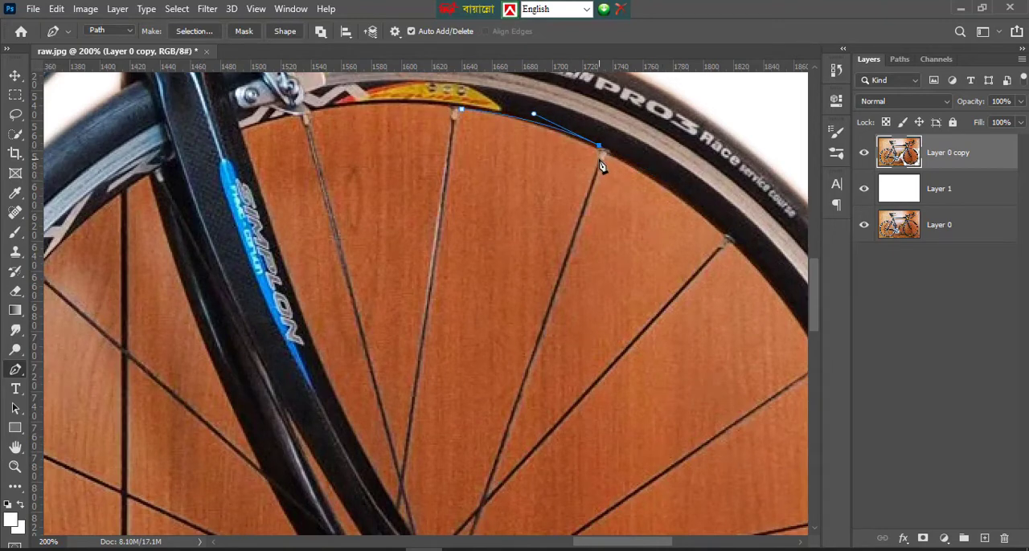
Continue the path down the spoke to the fork near the hub and back up the neighbouring spoke, replacing a misplaced anchor
scroll(603, 161, down, 4)
click(481, 432)
scroll(482, 439, down, 5)
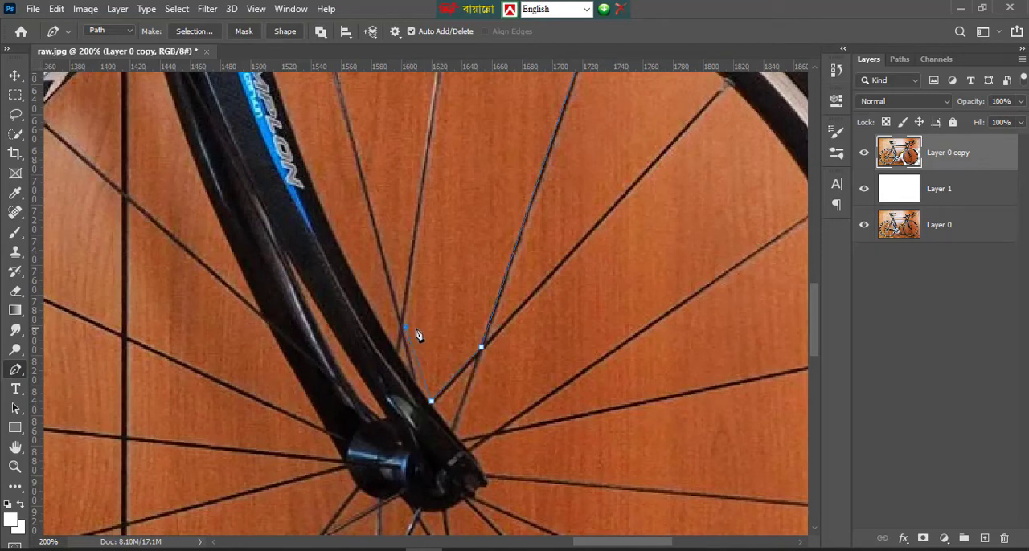
key(ctrl+z)
alt+click(434, 404)
click(415, 387)
scroll(465, 133, up, 3)
scroll(456, 147, up, 1)
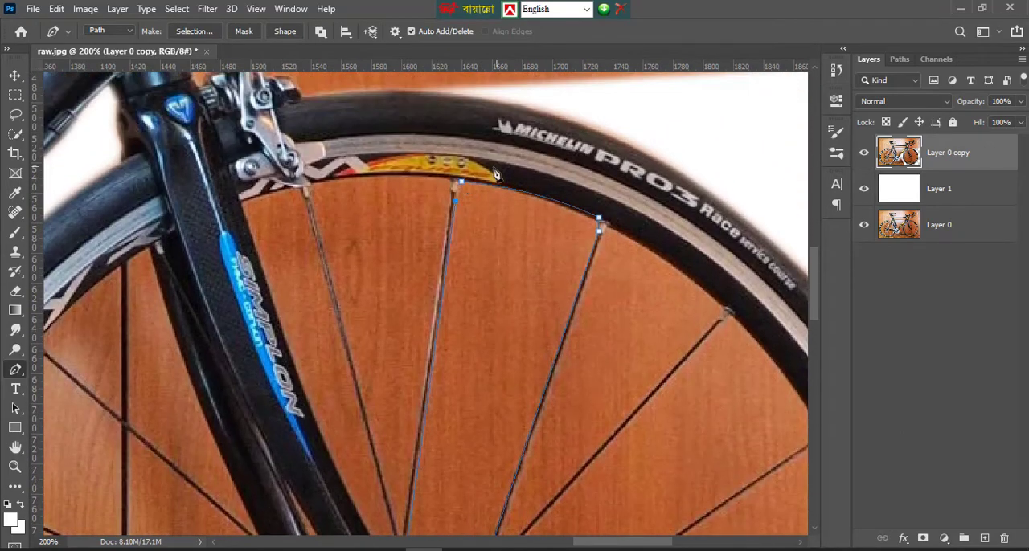
Convert the upper spoke-gap path into a selection with a 1-pixel feather, delete its background, and deselect
right_click(483, 225)
click(518, 277)
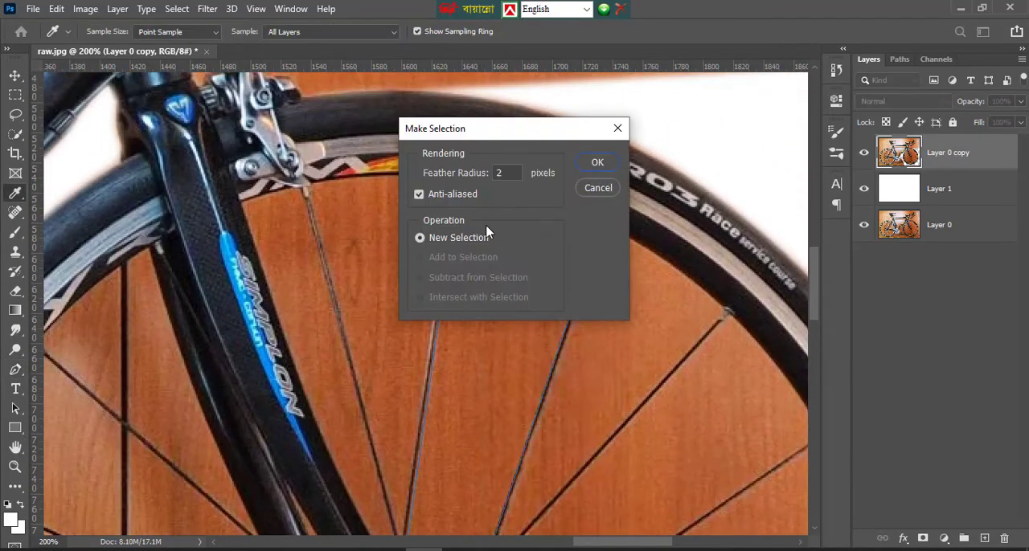
text(1)
click(600, 164)
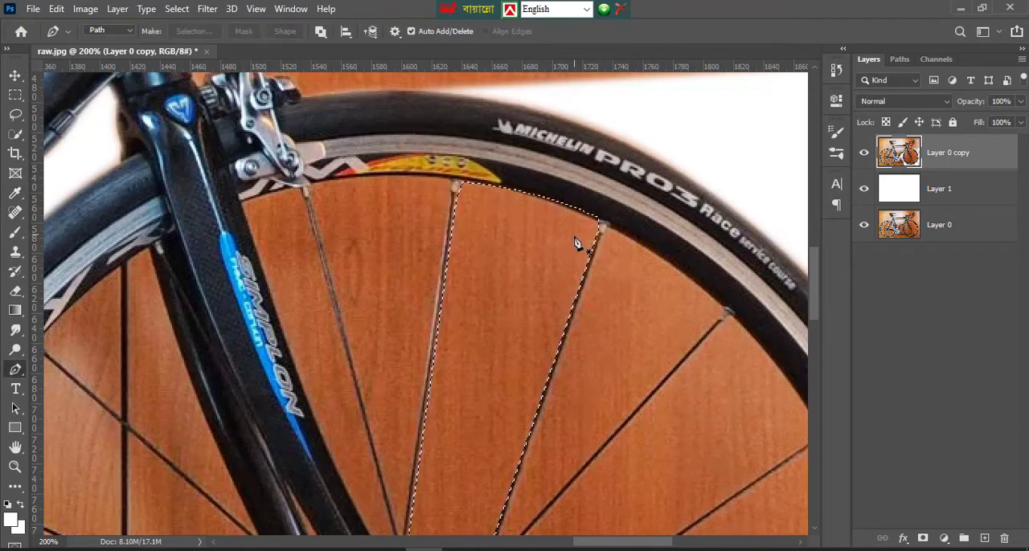
key(Delete)
scroll(522, 333, down, 3)
key(ctrl+d)
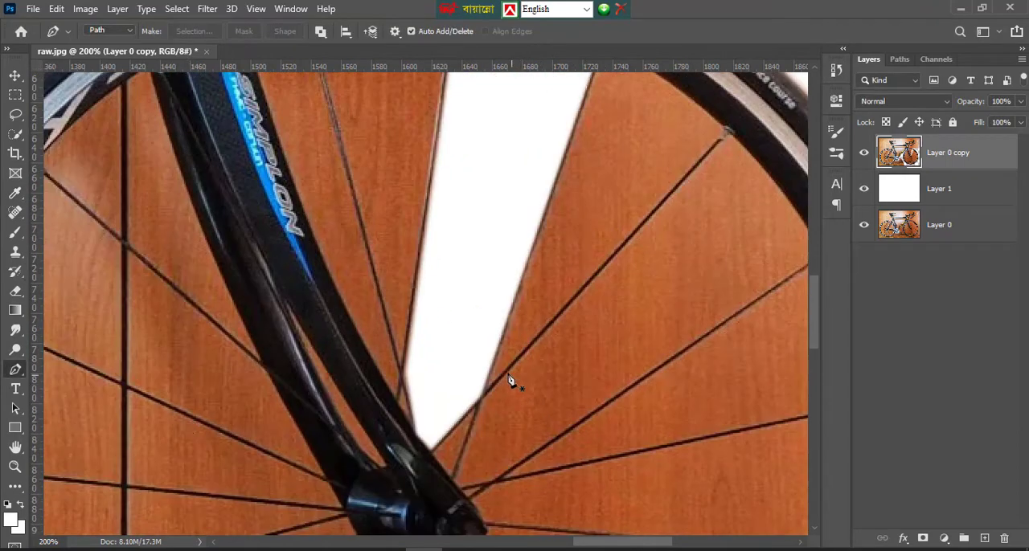
Trace a closed path around the narrow gap between the two fork blades above the front hub
scroll(510, 381, down, 1)
click(286, 254)
drag(386, 415, 400, 432)
alt+click(387, 416)
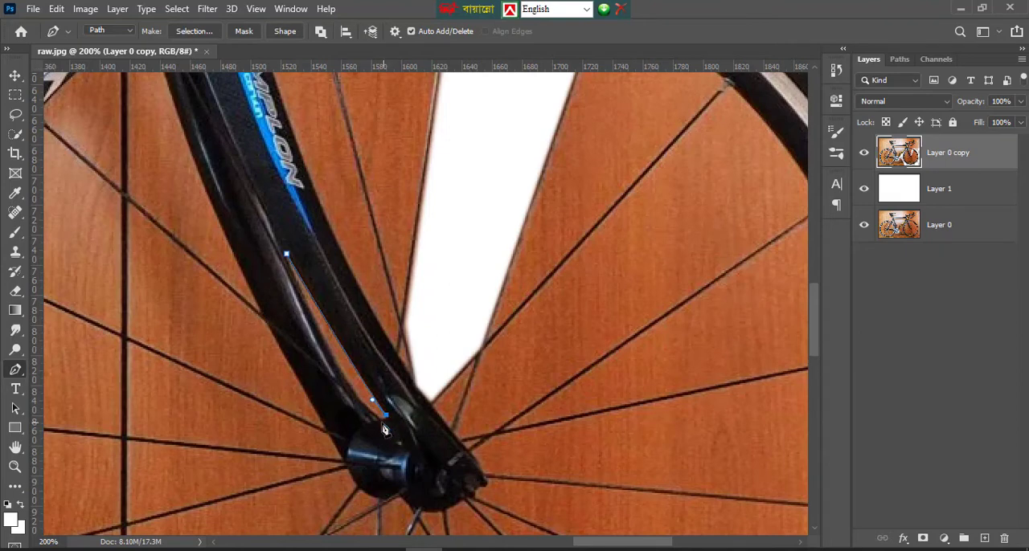
click(380, 419)
click(360, 403)
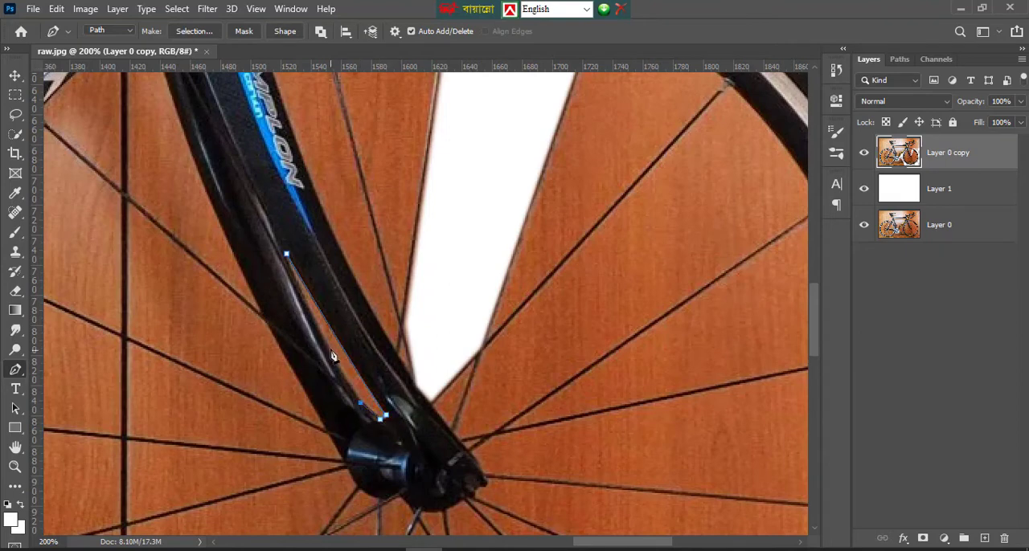
click(286, 254)
right_click(347, 363)
click(395, 165)
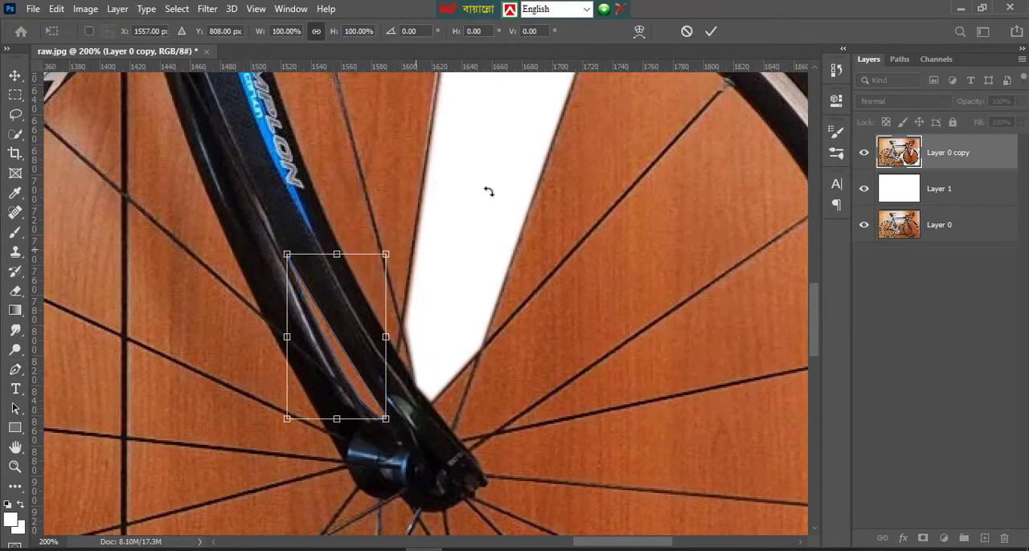
click(686, 30)
Convert the fork-gap path into a 1-pixel feathered, anti-aliased selection and remove the background inside it
right_click(344, 383)
click(402, 94)
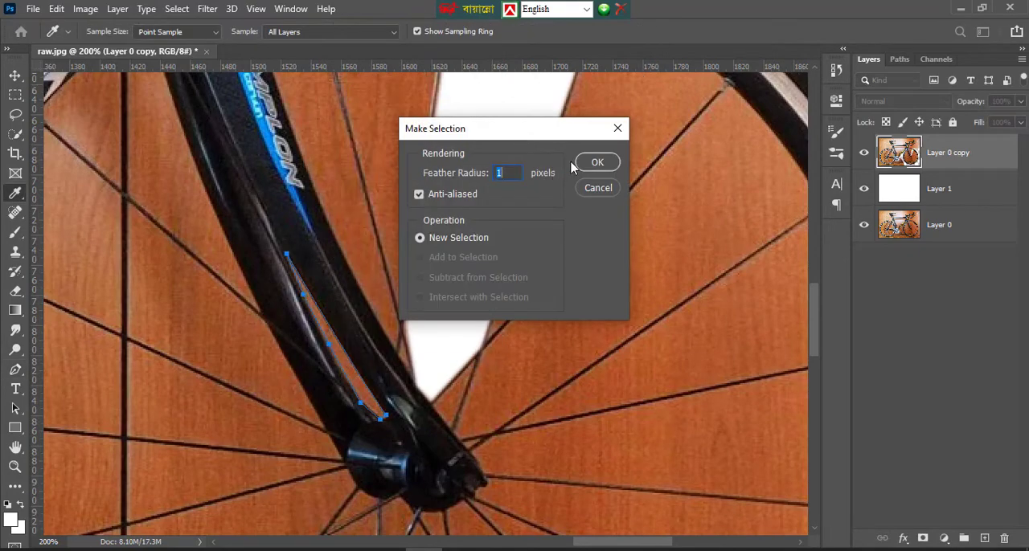
click(597, 162)
scroll(509, 217, down, 2)
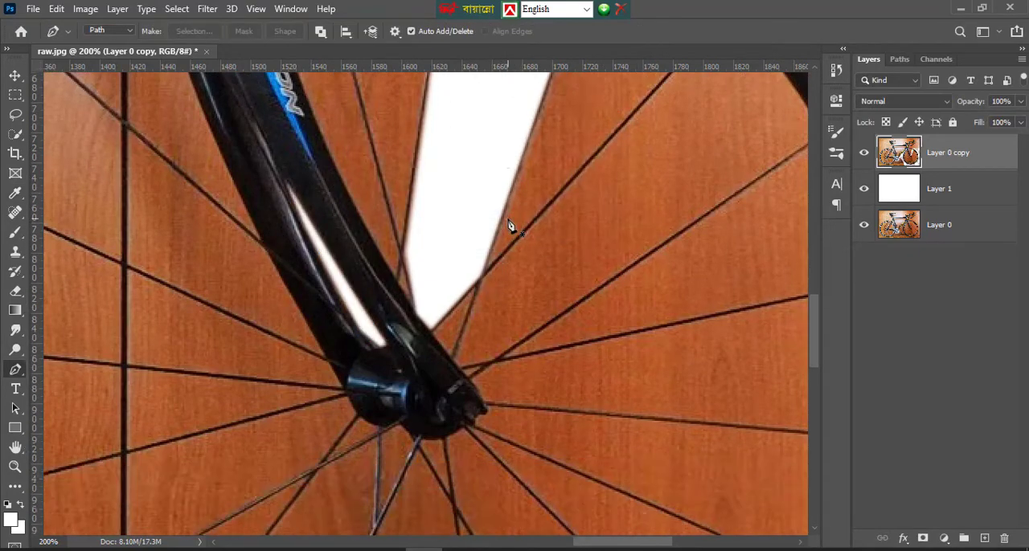
Start a path at the spoke crossing below the front hub, following the lower spoke to the rim and along it to the adjacent spoke
scroll(510, 226, down, 4)
scroll(487, 394, down, 3)
scroll(489, 402, down, 3)
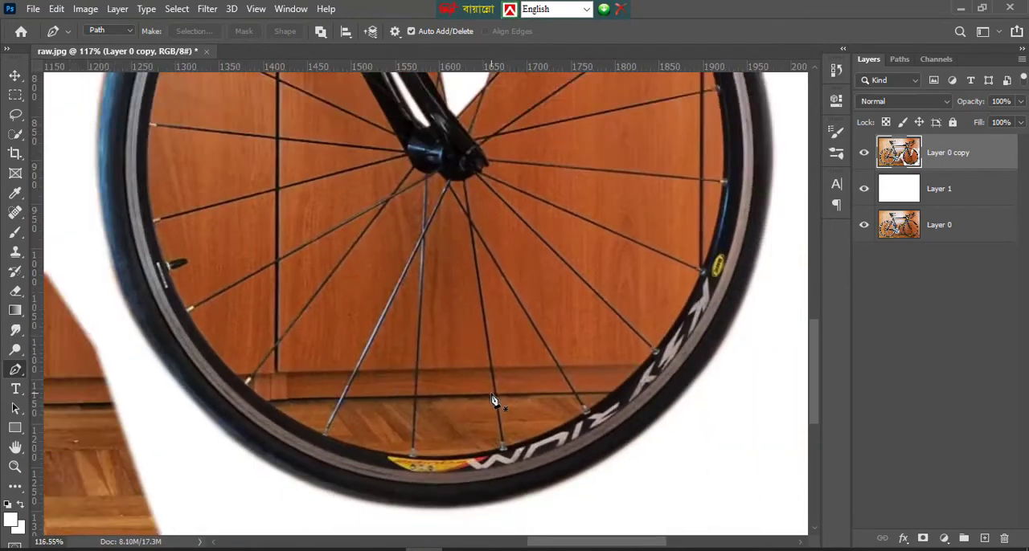
scroll(480, 367, up, 3)
scroll(602, 367, up, 3)
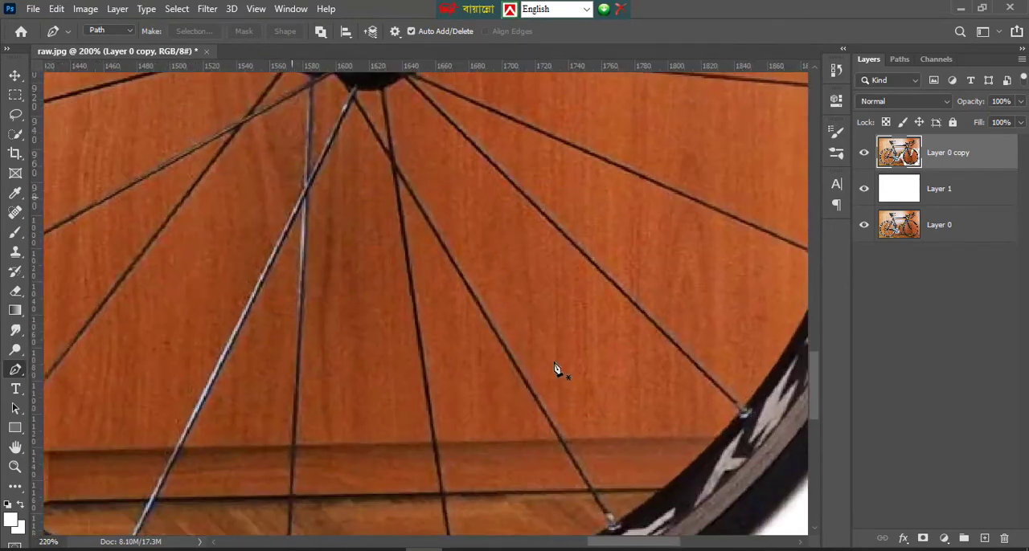
scroll(555, 367, down, 1)
click(396, 112)
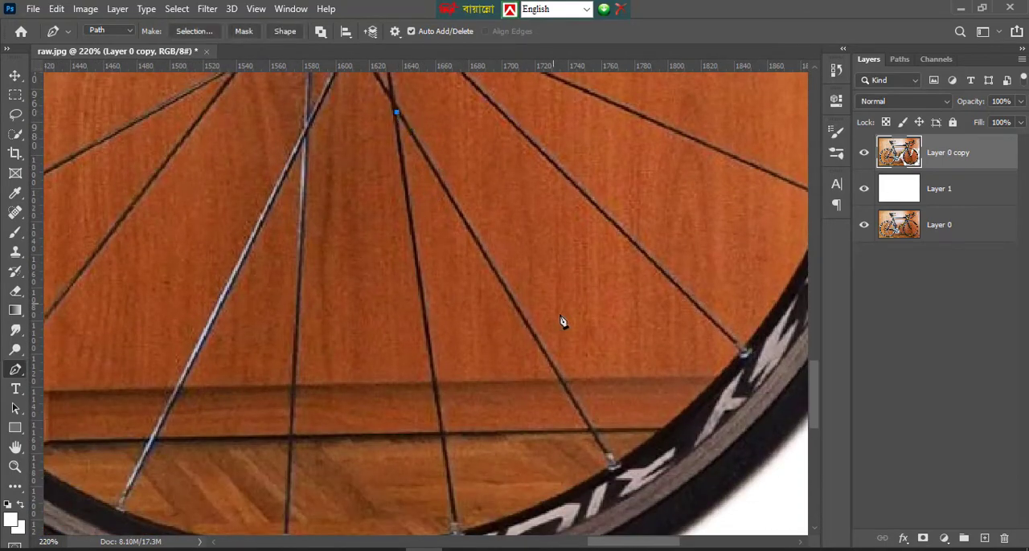
click(606, 460)
scroll(609, 434, down, 2)
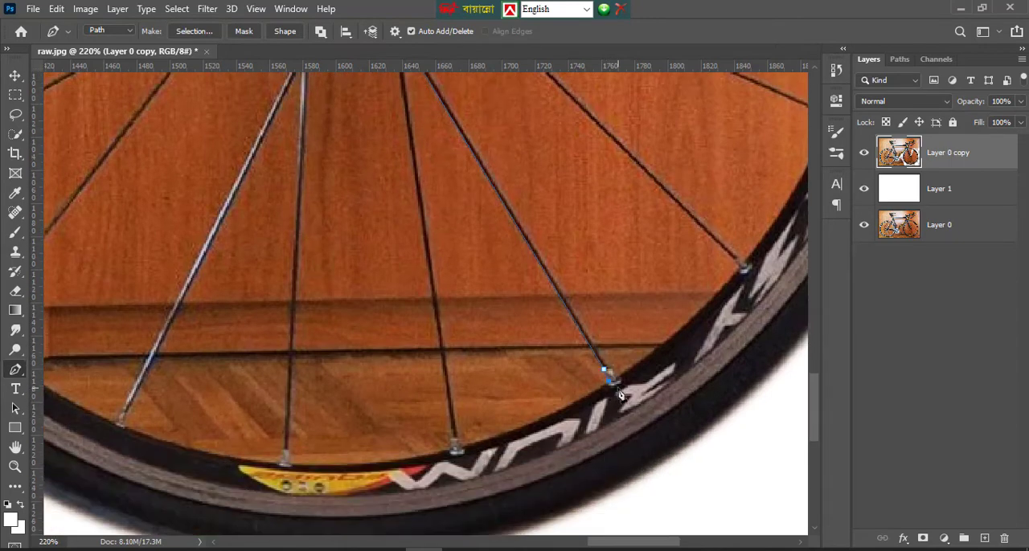
drag(463, 446, 552, 432)
Run the path back up the adjacent spoke to the crossing below the hub to close the wedge
scroll(426, 233, up, 1)
scroll(406, 143, up, 1)
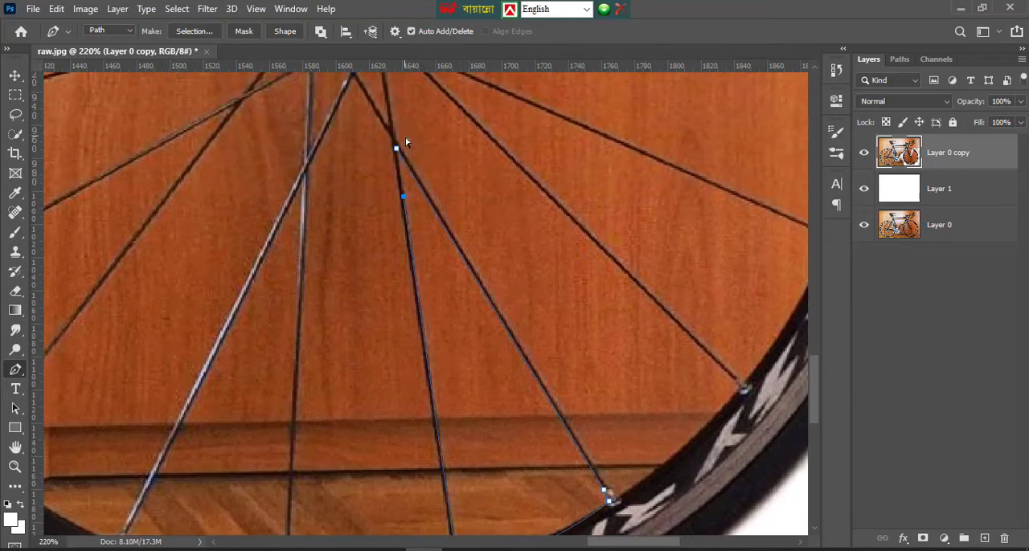
scroll(477, 427, down, 2)
scroll(410, 181, up, 1)
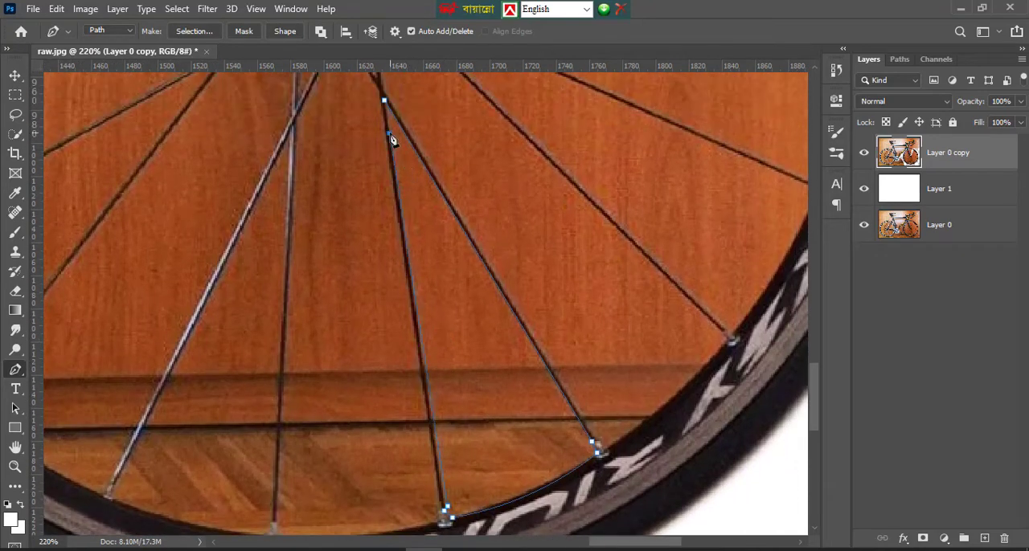
scroll(392, 141, up, 1)
scroll(485, 339, down, 2)
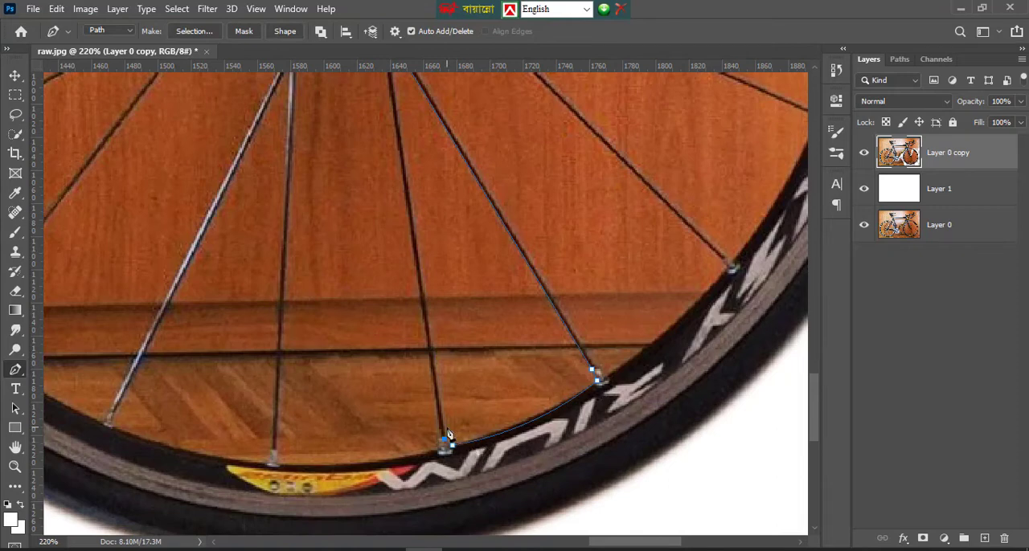
scroll(410, 198, up, 1)
scroll(393, 141, up, 1)
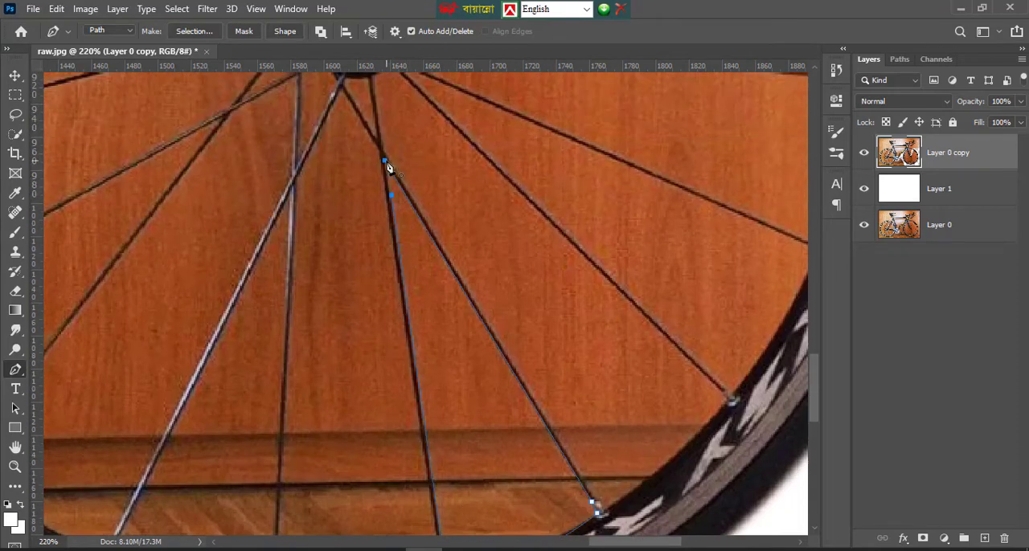
Convert the lower wedge path into a 1-pixel feathered selection, fill it with the white foreground color, and deselect
right_click(431, 303)
click(466, 276)
click(595, 164)
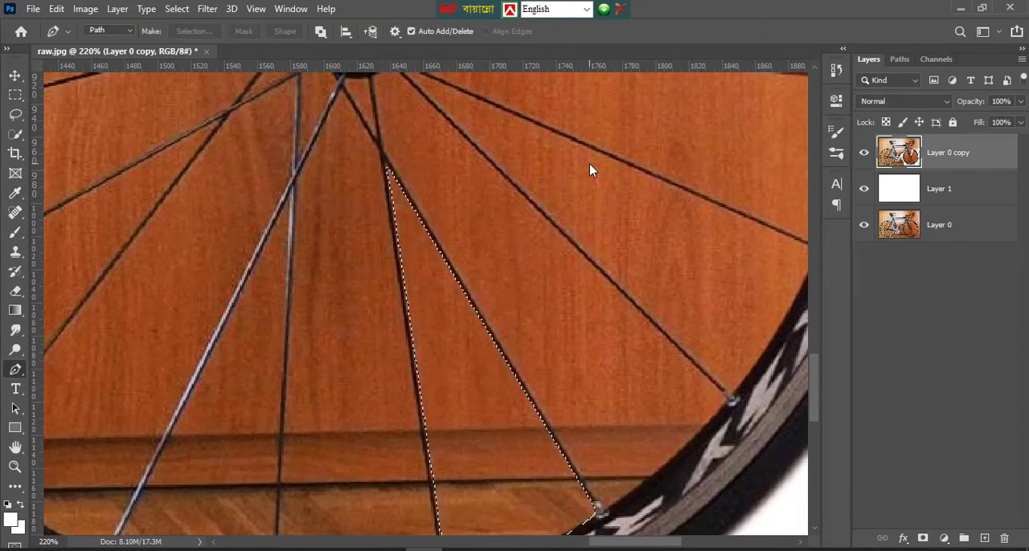
key(alt+BackSpace)
key(ctrl+d)
Start a path at the hub, following the spoke beside the cleared wedge down to the rim and curving along the rim to the next spoke
scroll(474, 345, down, 1)
scroll(474, 346, up, 2)
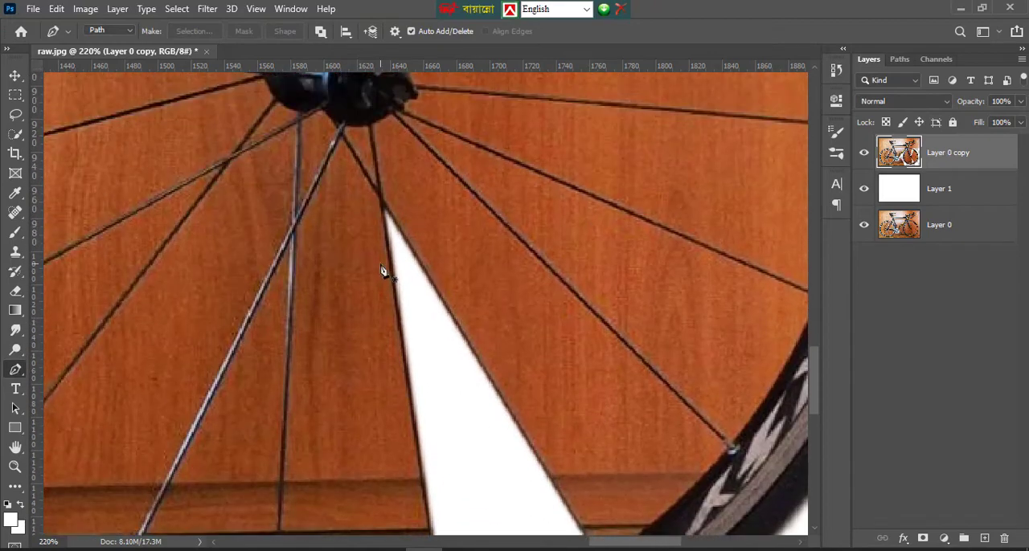
click(340, 115)
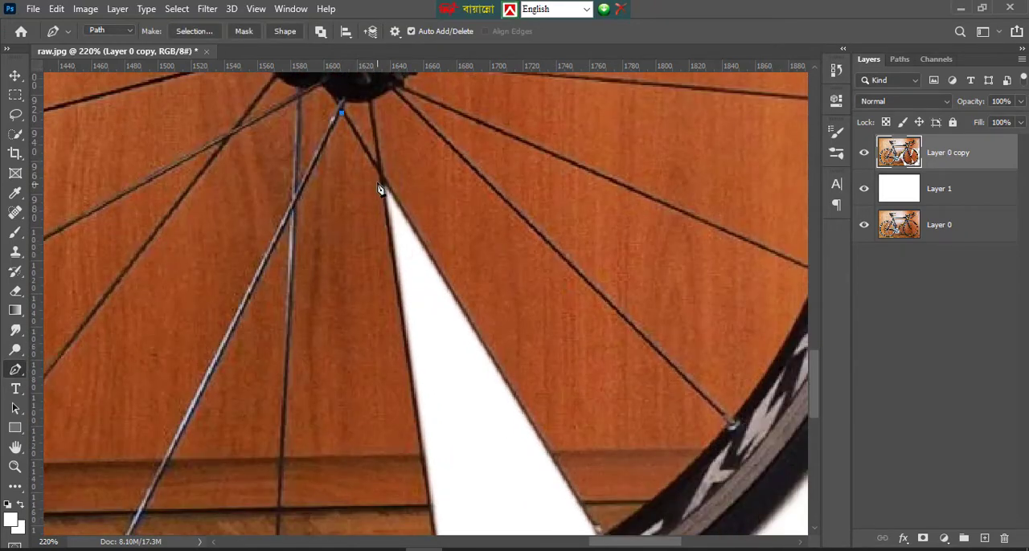
scroll(418, 356, down, 2)
click(441, 459)
scroll(436, 448, up, 1)
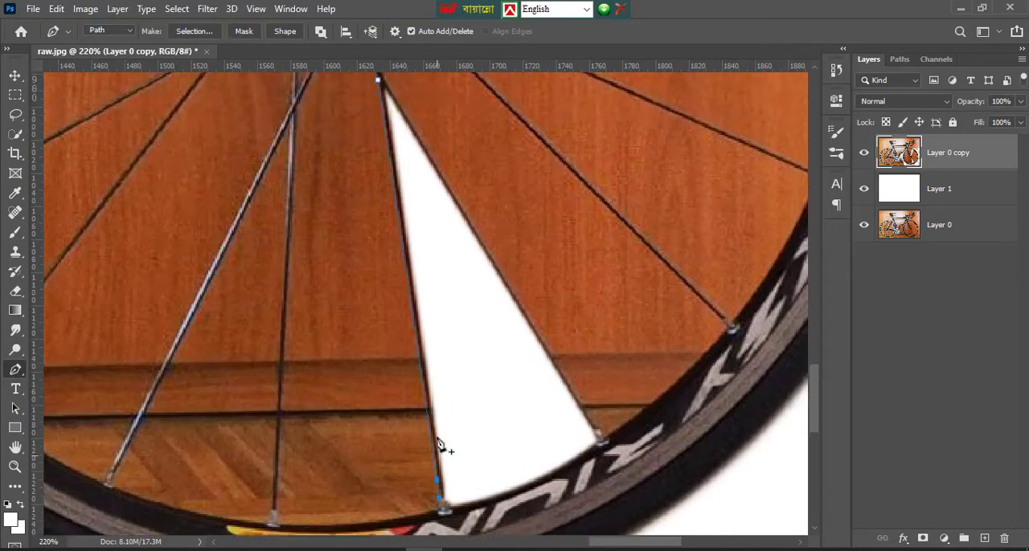
scroll(414, 413, down, 2)
drag(280, 395, 160, 395)
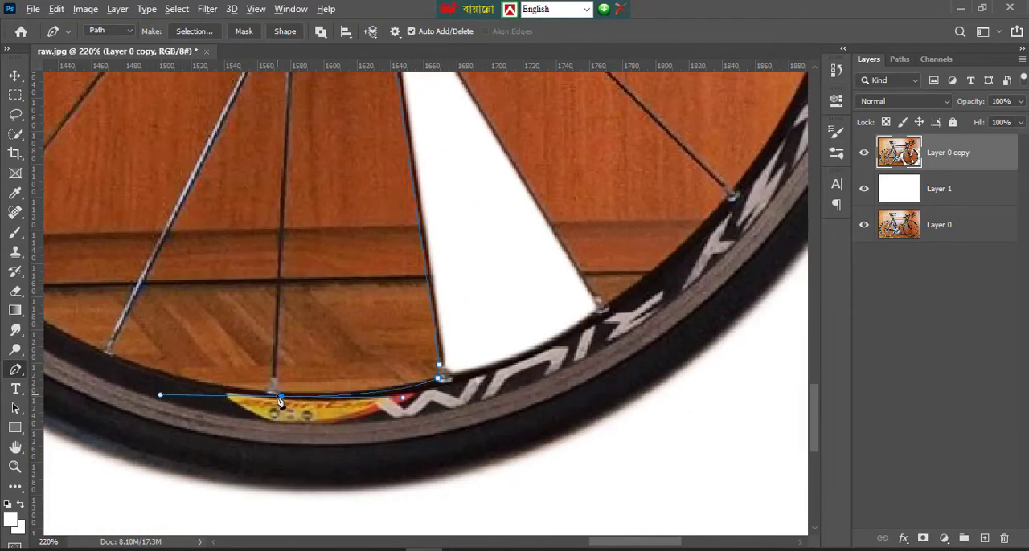
Continue the path from the rim up the next spoke to the spoke crossing and close it at the hub
alt+click(279, 396)
click(276, 389)
click(277, 378)
scroll(287, 246, up, 1)
click(287, 219)
scroll(289, 227, up, 2)
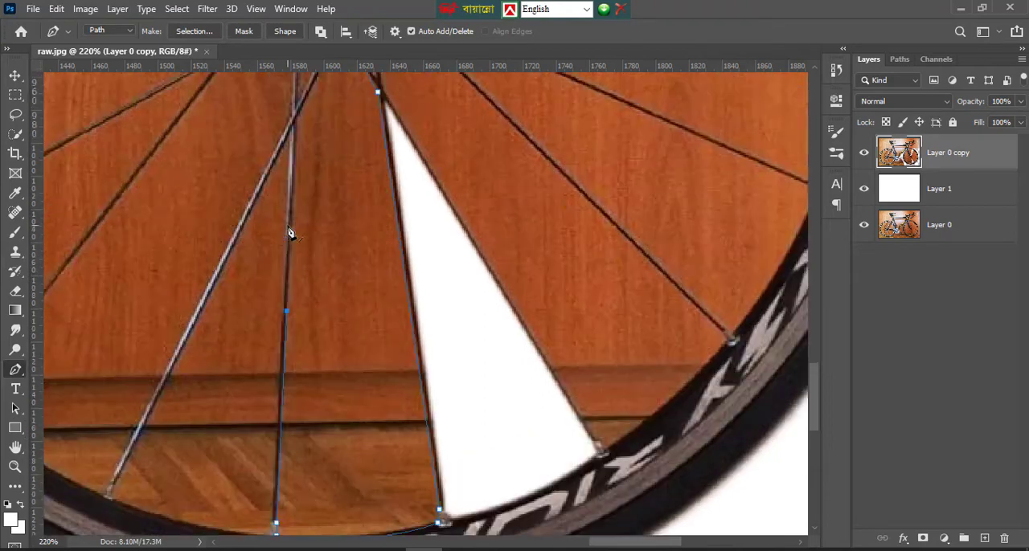
scroll(290, 233, up, 1)
click(297, 225)
scroll(297, 229, up, 2)
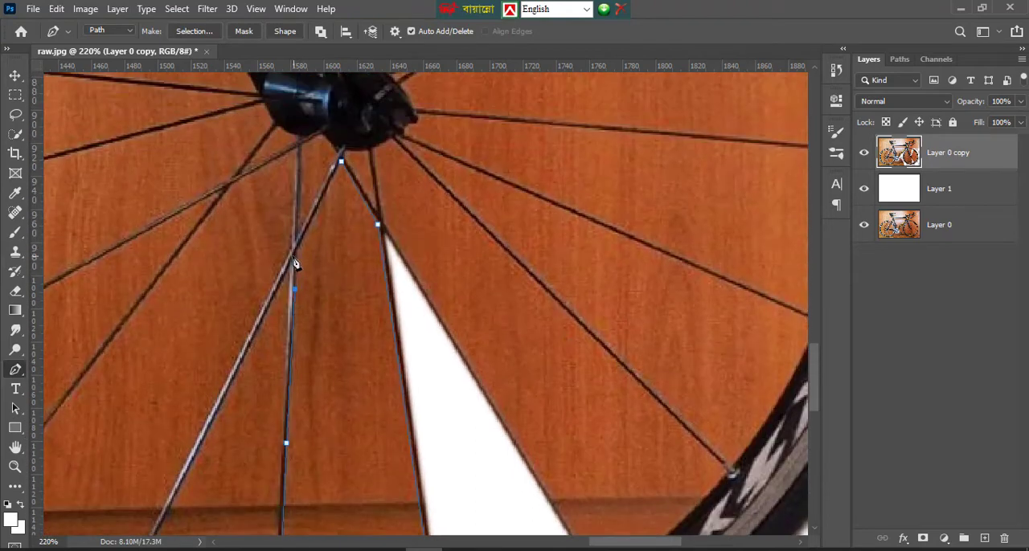
click(341, 162)
Convert the second lower wedge path into an anti-aliased selection with a 1-pixel feather and delete its background
right_click(358, 210)
click(434, 276)
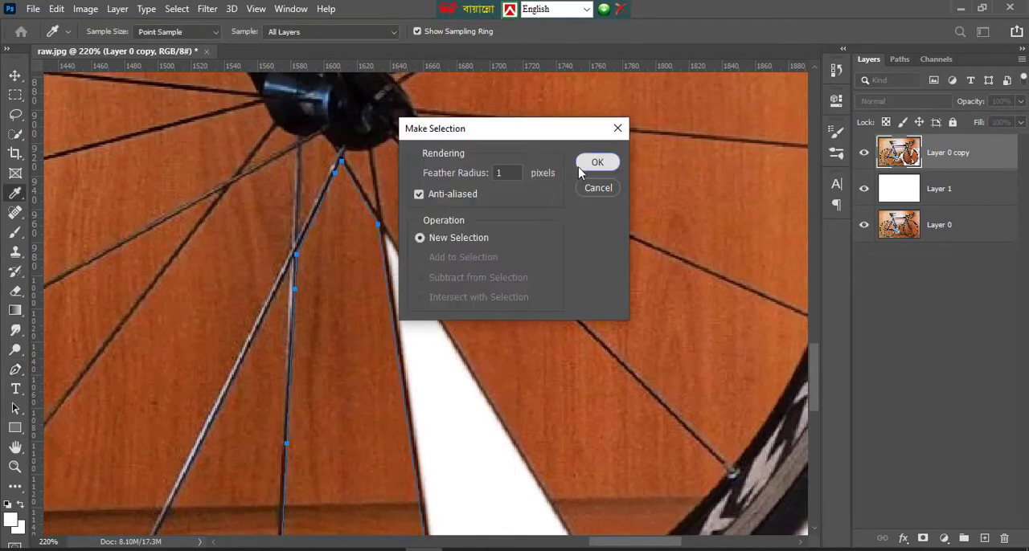
click(580, 169)
key(Delete)
scroll(497, 253, down, 4)
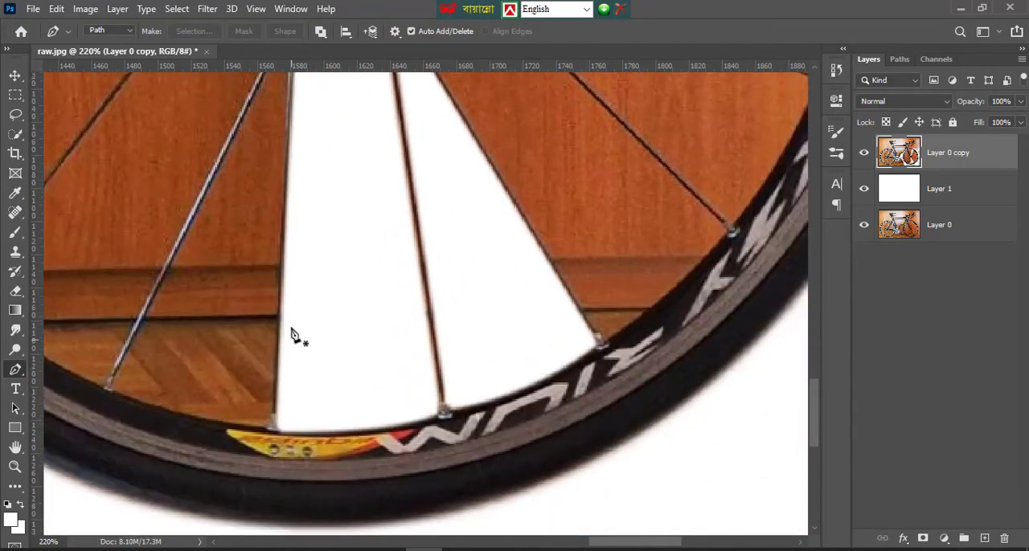
Start a path down the spoke to the left of the cleared lower wedges and curve it along the rim to the next spoke
scroll(299, 299, up, 4)
scroll(296, 258, down, 1)
click(290, 178)
scroll(287, 241, down, 3)
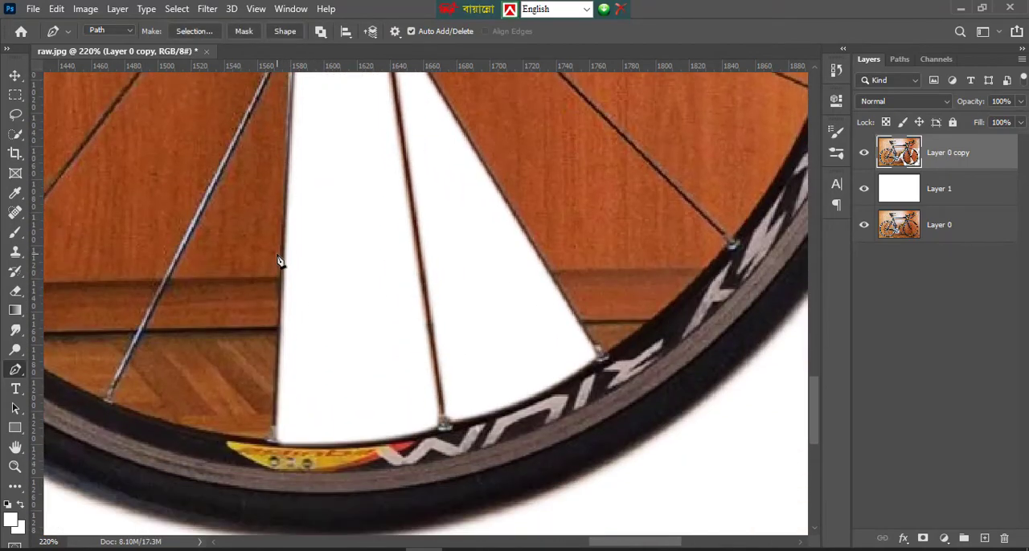
scroll(280, 266, down, 3)
click(269, 294)
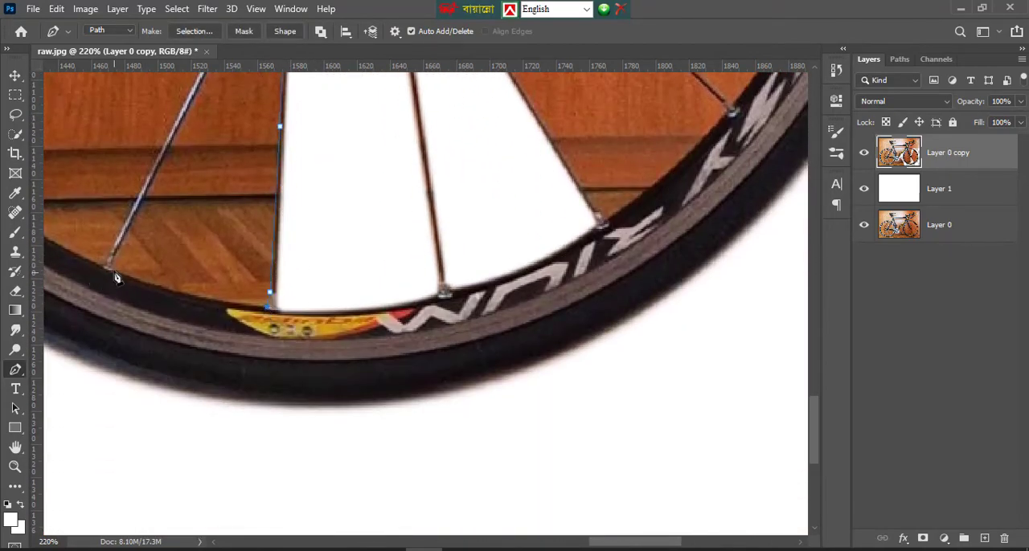
drag(112, 269, 62, 245)
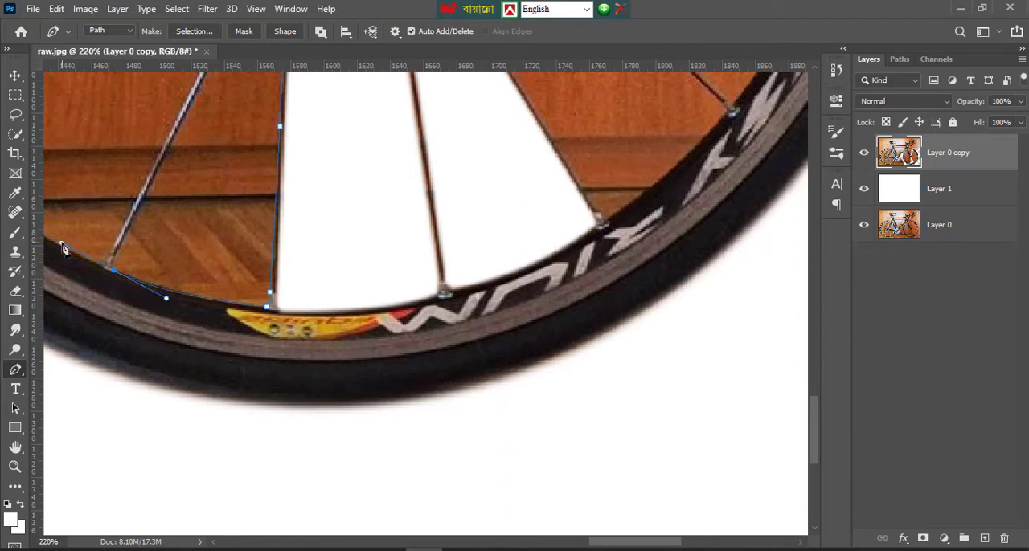
alt+click(114, 272)
Continue the path up the left spoke and close it at the spoke crossing below the hub
scroll(138, 221, up, 3)
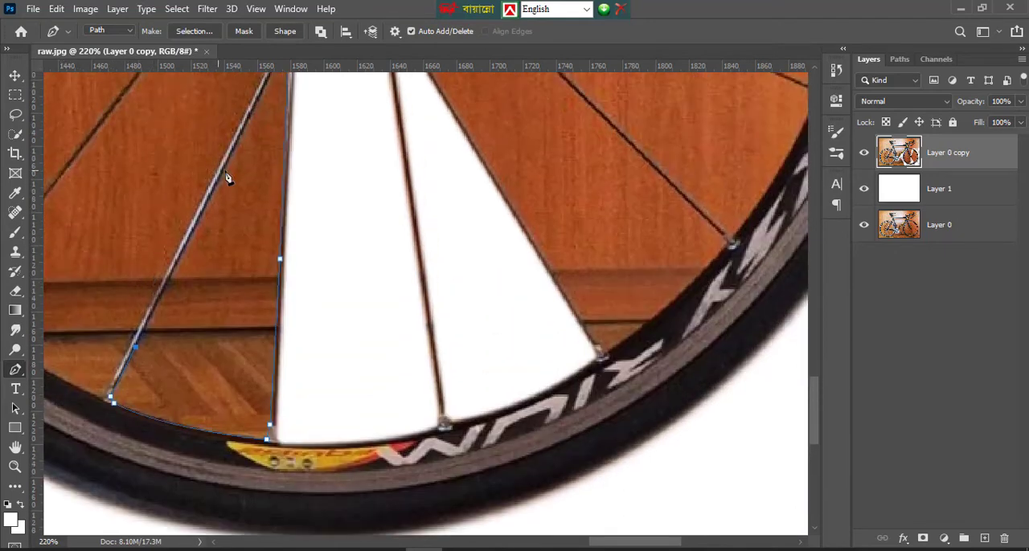
click(225, 170)
scroll(230, 175, up, 3)
click(289, 153)
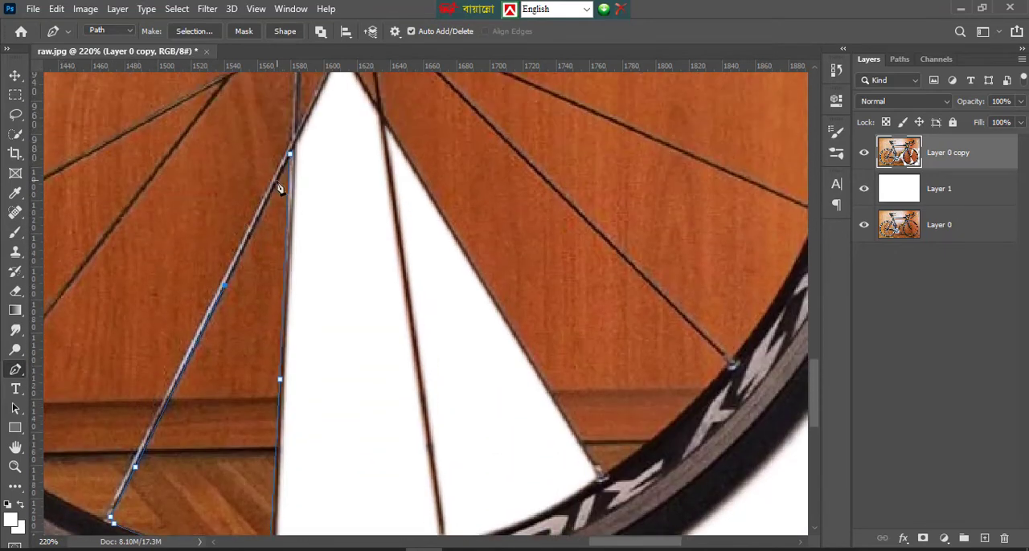
Convert the third lower wedge path into a selection, delete its background, and deselect
right_click(266, 264)
click(322, 276)
click(595, 161)
key(Delete)
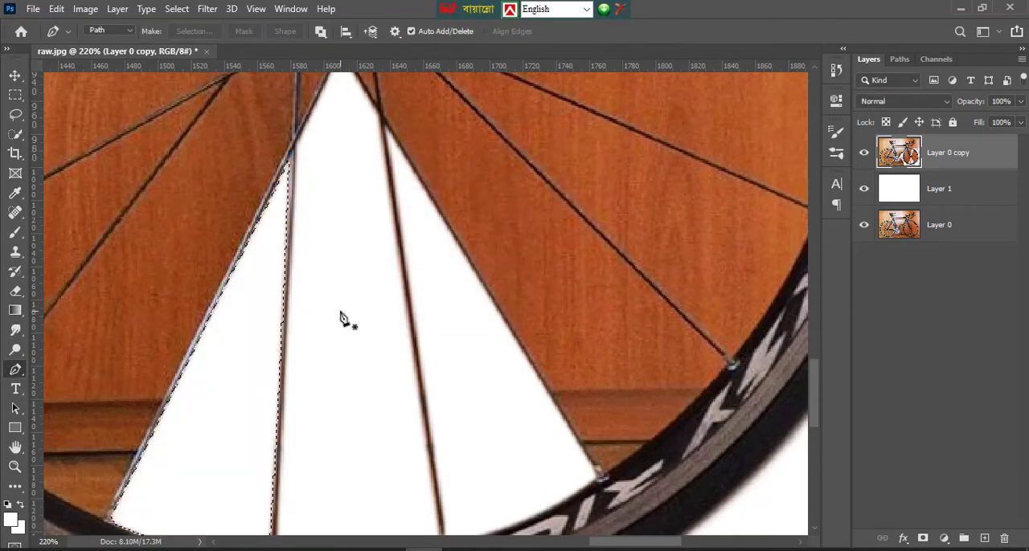
scroll(287, 317, up, 5)
scroll(305, 316, down, 8)
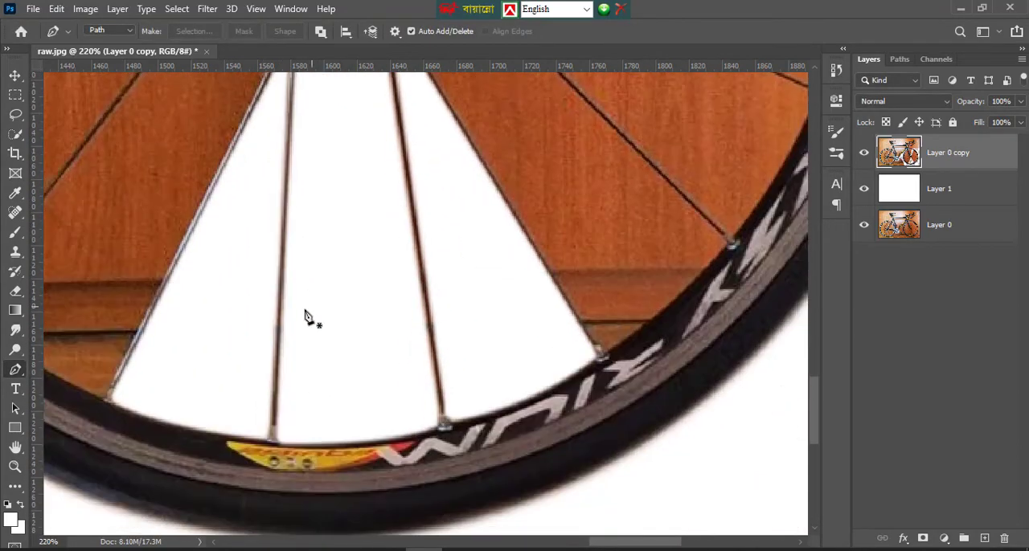
Start a path just below the hub, following the leftmost cleared wedge's spoke to the rim and curving along the rim to the next spoke
click(16, 447)
drag(320, 420, 438, 517)
click(15, 371)
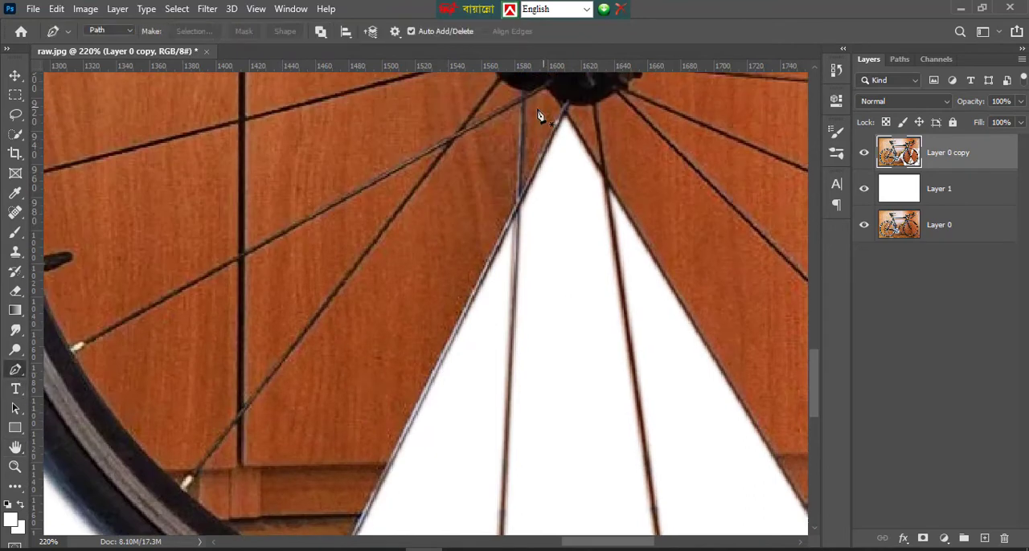
click(520, 105)
scroll(517, 201, down, 2)
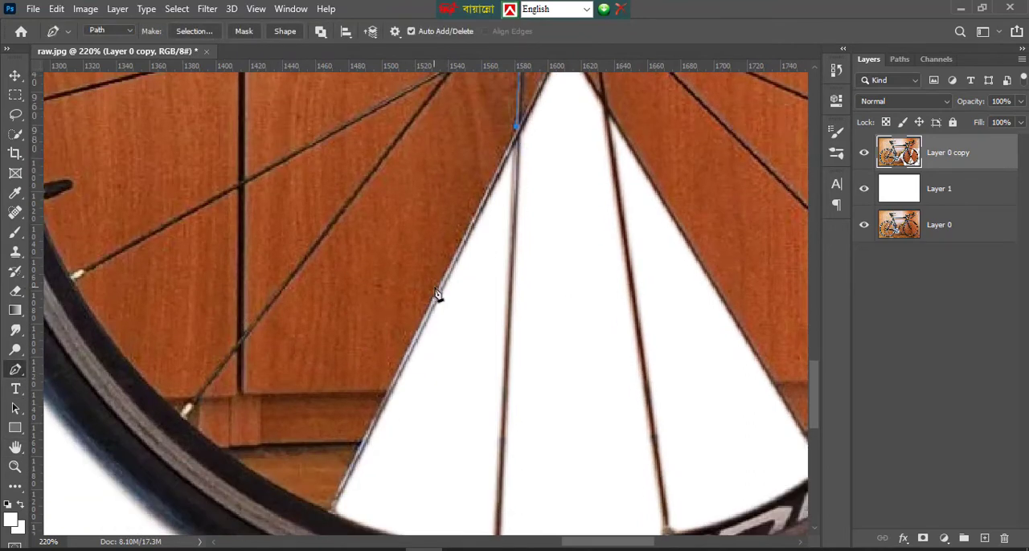
click(437, 298)
scroll(436, 299, down, 5)
click(337, 341)
scroll(338, 346, down, 3)
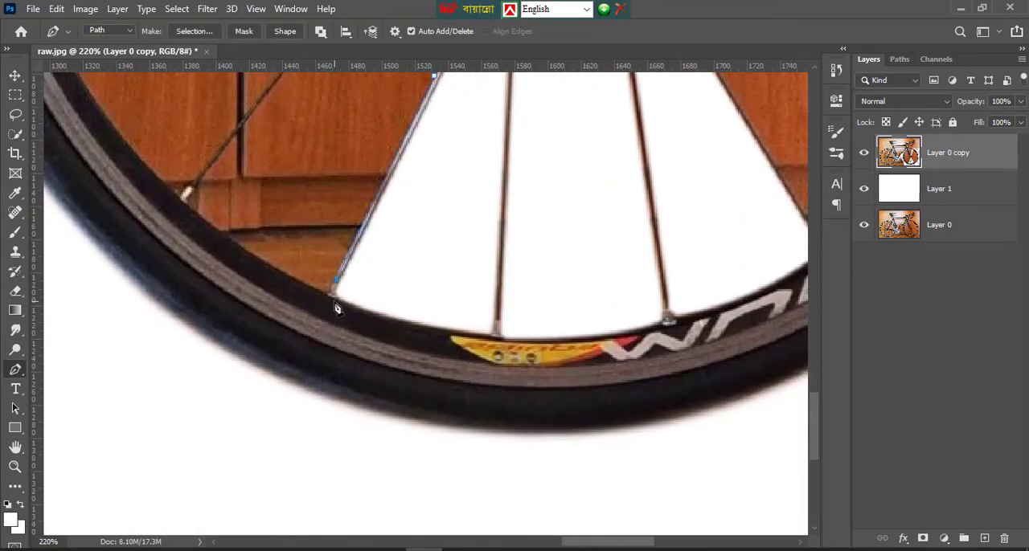
click(328, 297)
drag(187, 202, 208, 240)
Extend the path from the rim up the lower-left spoke to the spoke crossing and close it below the hub
click(197, 185)
scroll(229, 166, up, 1)
click(238, 169)
scroll(281, 167, up, 3)
click(330, 158)
scroll(402, 143, up, 3)
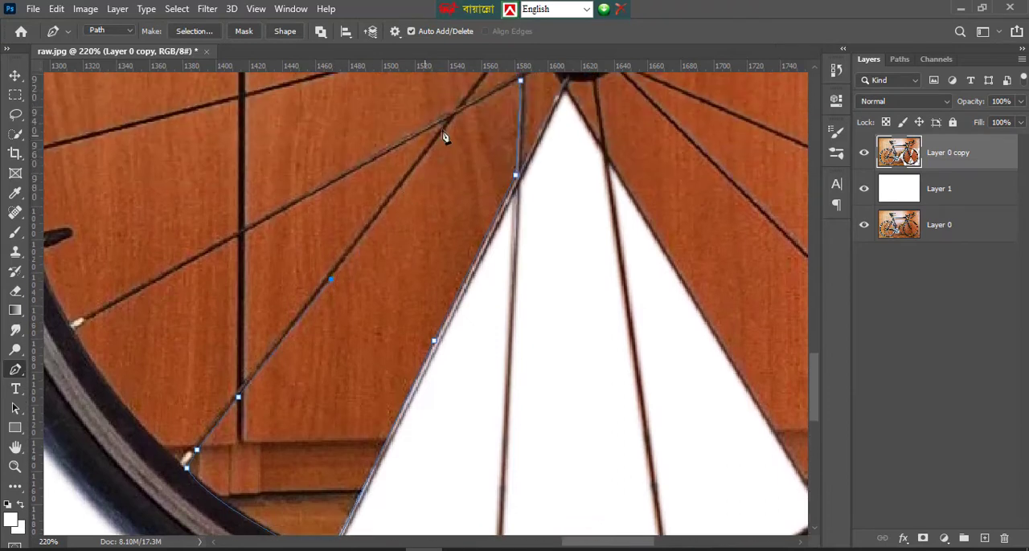
scroll(450, 153, up, 1)
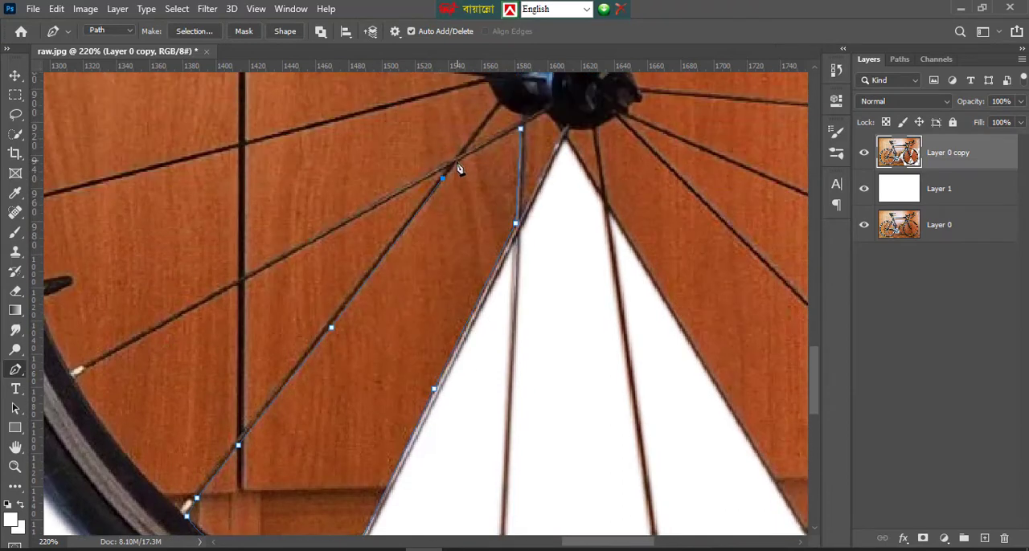
click(520, 128)
Turn the lower-left gap's path into a selection, delete the background inside it, and deselect
right_click(480, 184)
click(526, 239)
click(597, 162)
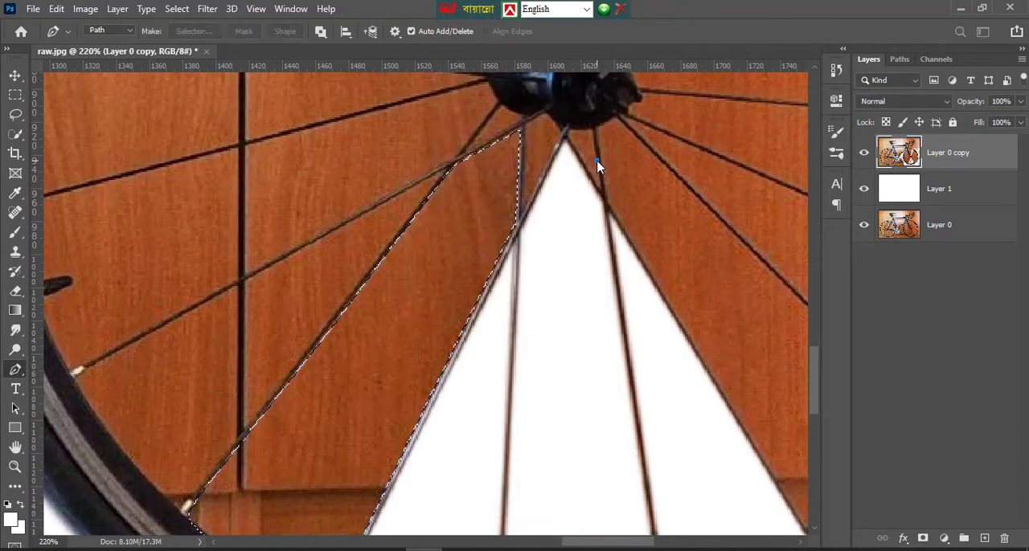
key(Delete)
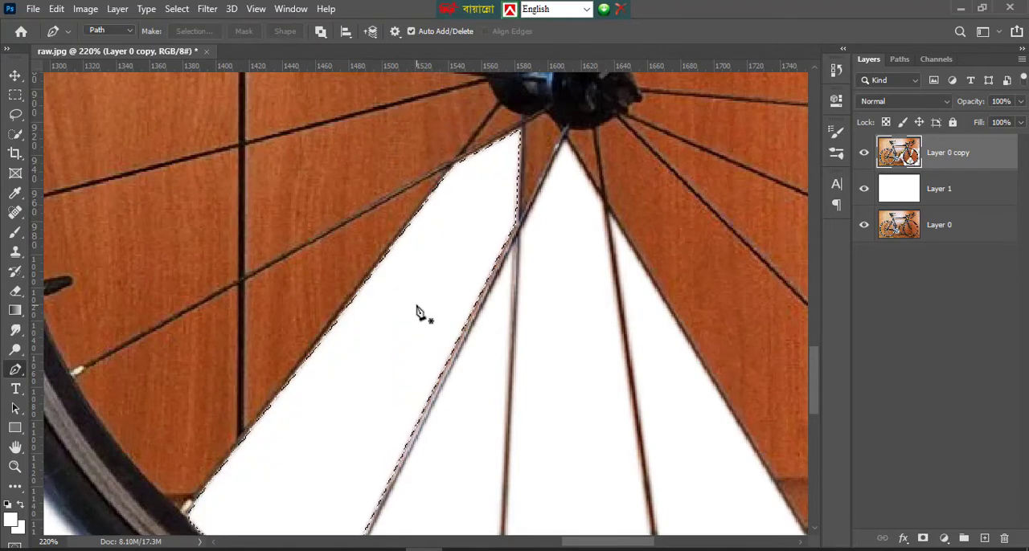
key(ctrl+d)
scroll(442, 307, up, 2)
scroll(461, 306, down, 5)
scroll(174, 369, up, 4)
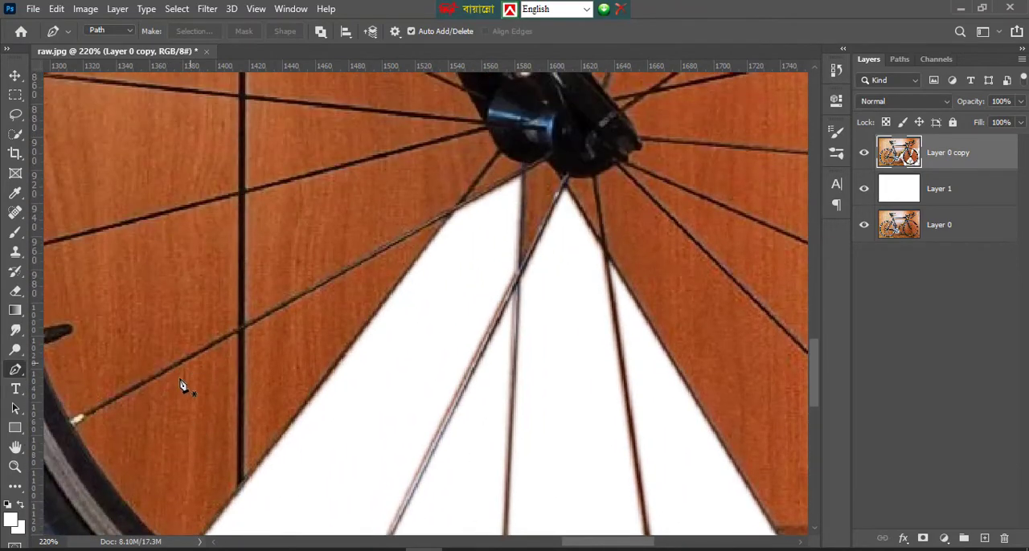
Start a path at the next lower-left spoke's rim end and trace along that spoke to the crossing near the hub
click(74, 428)
scroll(273, 343, up, 1)
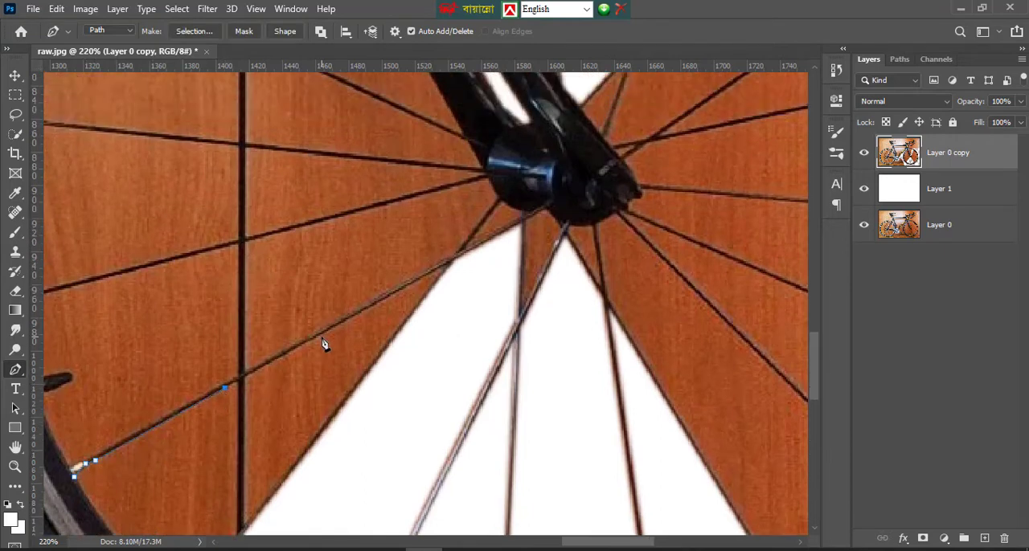
click(321, 340)
scroll(386, 332, up, 2)
click(432, 347)
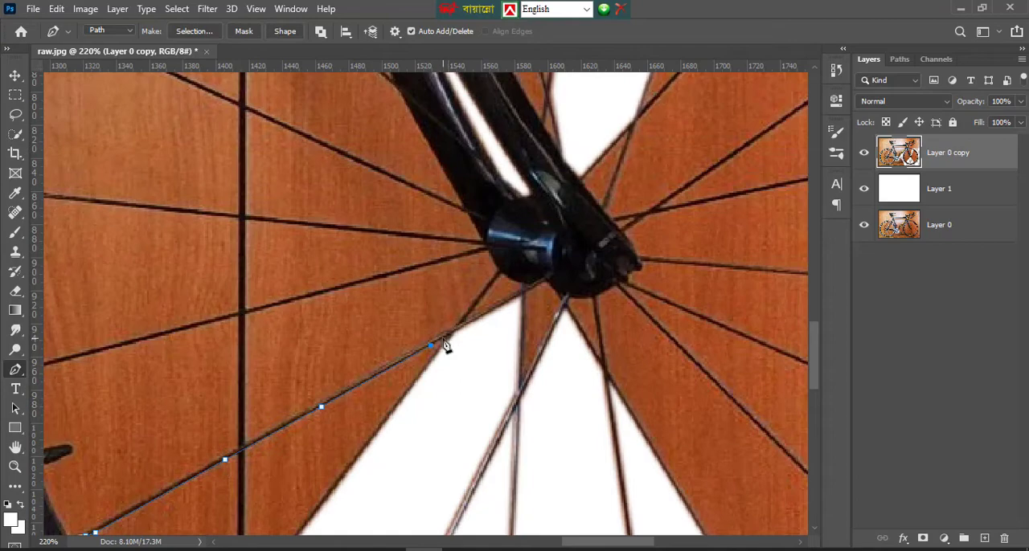
click(443, 342)
Trace down the spoke bordering the cleared area to the rim and close the path with a curve along the rim
scroll(402, 370, down, 1)
click(367, 394)
scroll(337, 402, down, 2)
click(298, 397)
scroll(298, 398, down, 1)
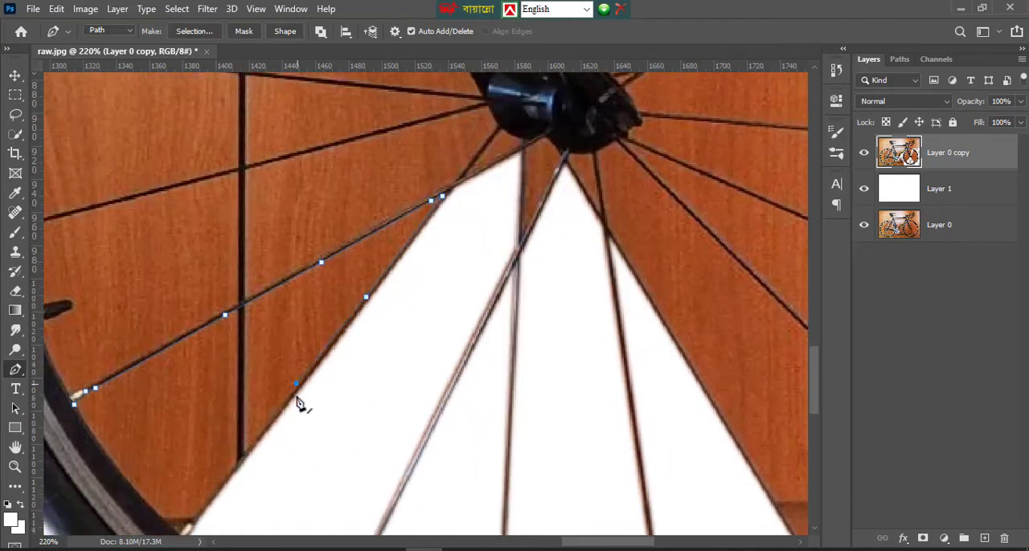
scroll(298, 404, down, 1)
click(213, 406)
scroll(209, 410, down, 1)
key(ctrl+z)
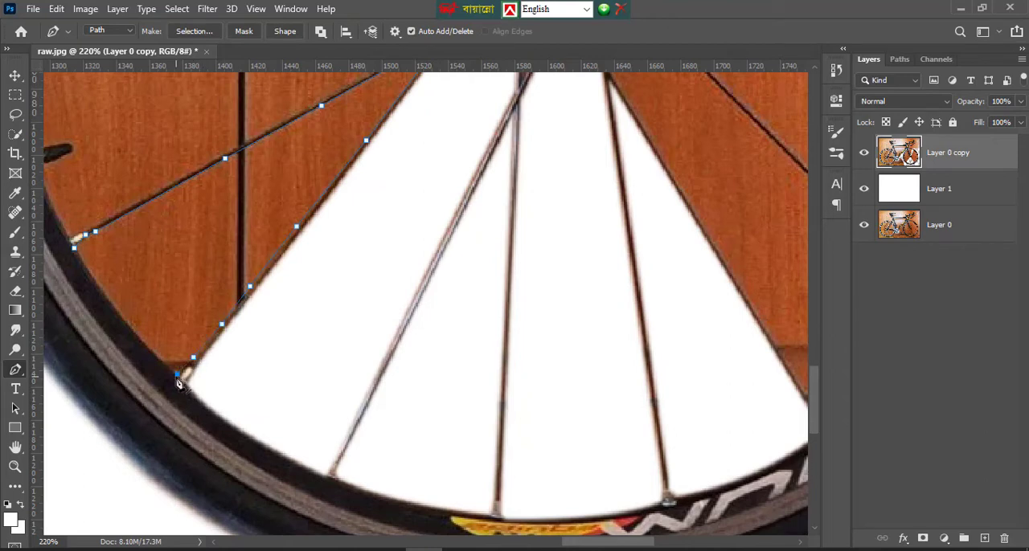
drag(80, 261, 62, 211)
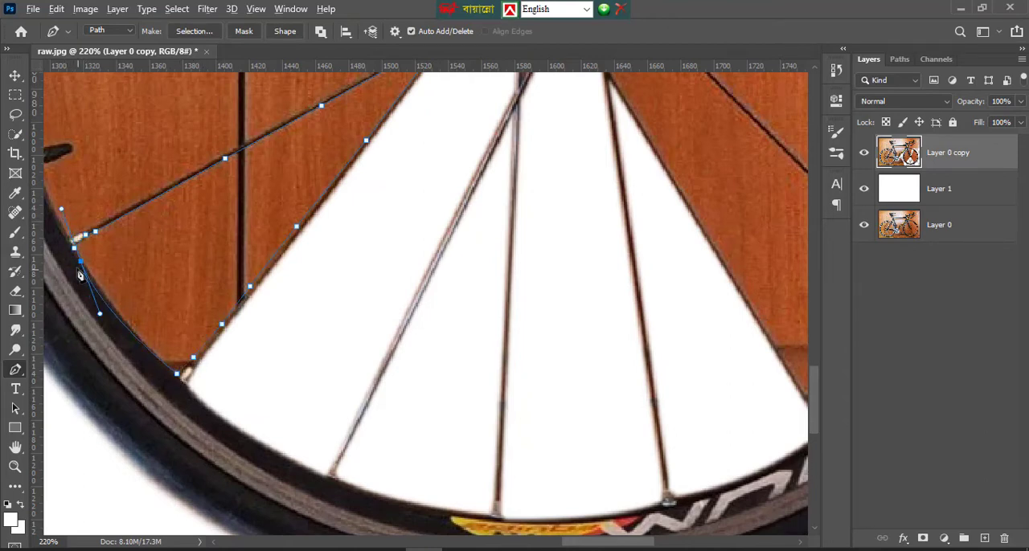
Convert the closed path into an anti-aliased selection with a 1-pixel feather, delete its background, and deselect
right_click(135, 252)
right_click(220, 278)
click(257, 278)
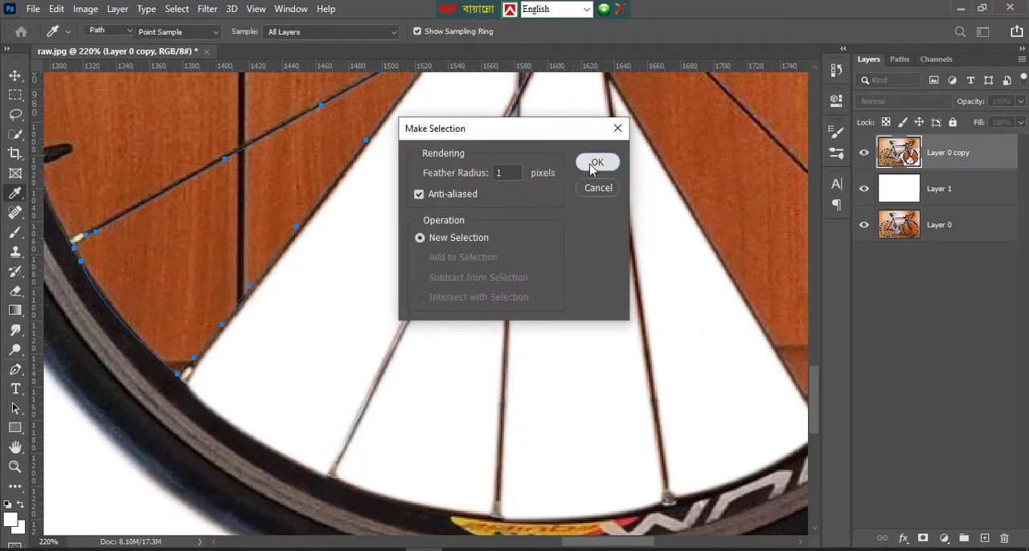
click(595, 161)
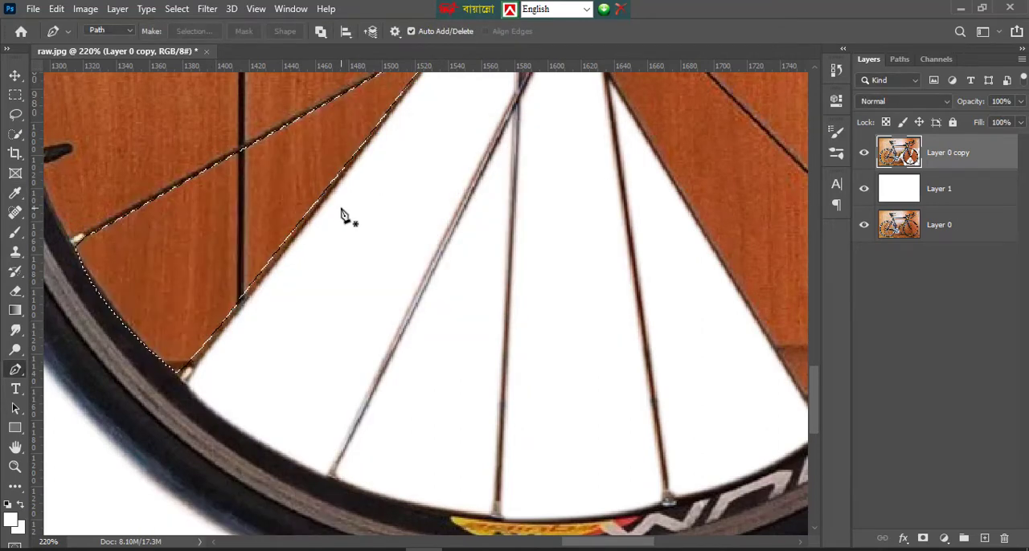
key(ctrl+d)
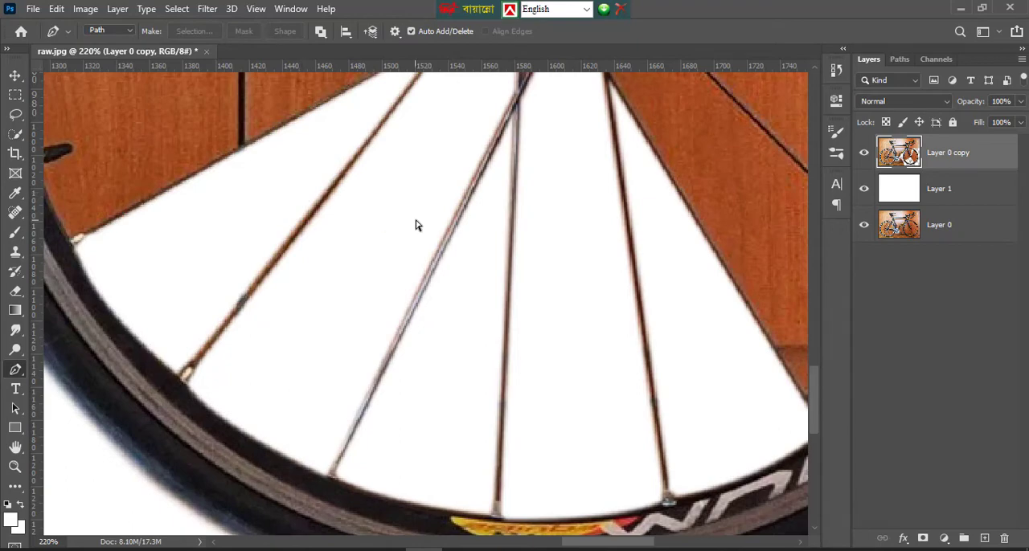
Start a path on the right side of the front hub, tracing the fork end down to the nearly horizontal spoke
scroll(418, 226, down, 10)
scroll(485, 289, up, 8)
scroll(492, 297, down, 2)
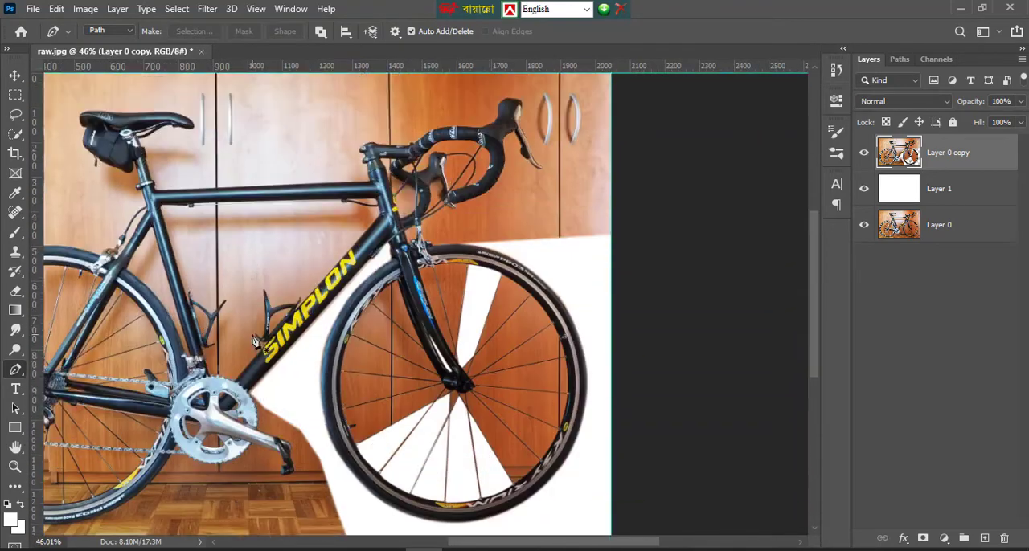
scroll(482, 331, up, 3)
scroll(498, 336, down, 5)
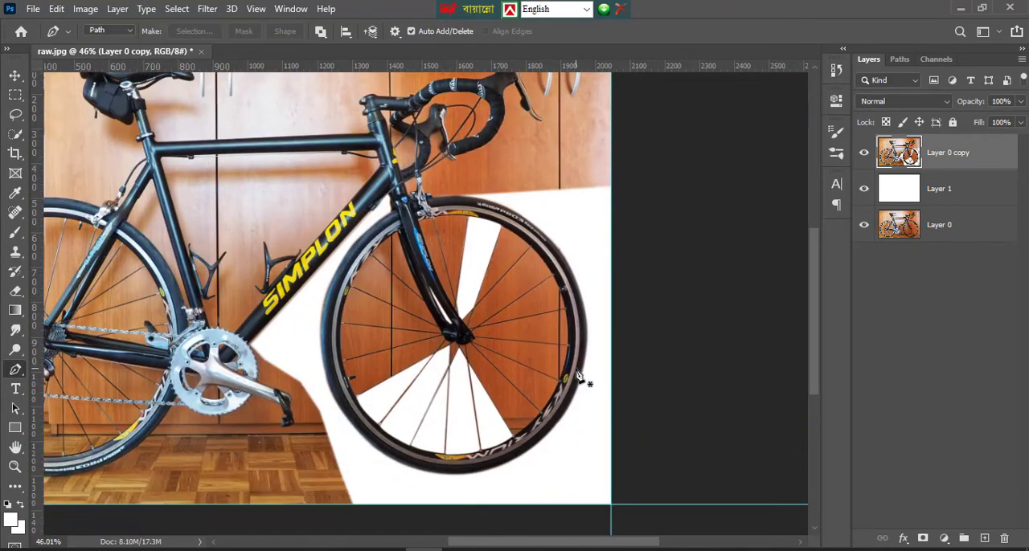
scroll(450, 338, up, 5)
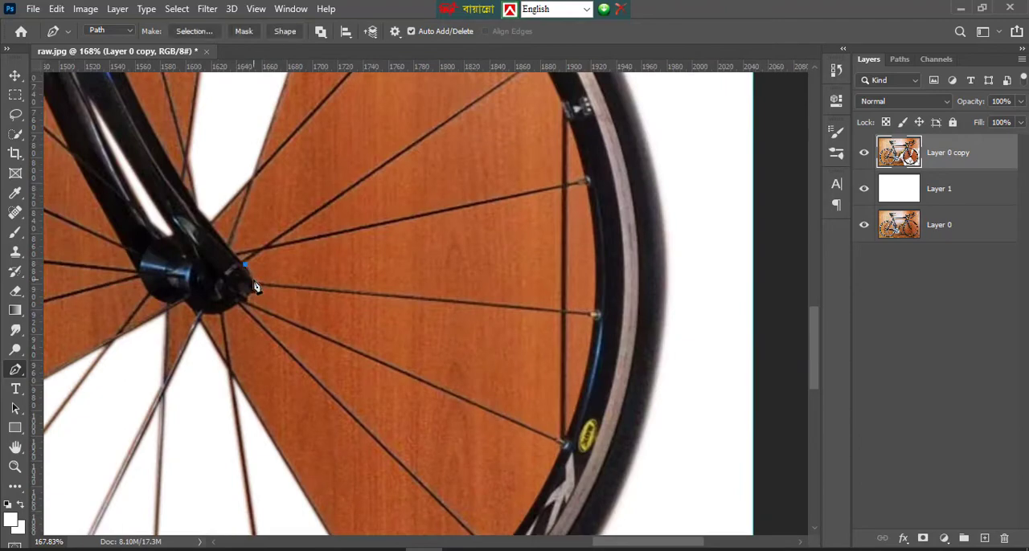
scroll(254, 287, up, 3)
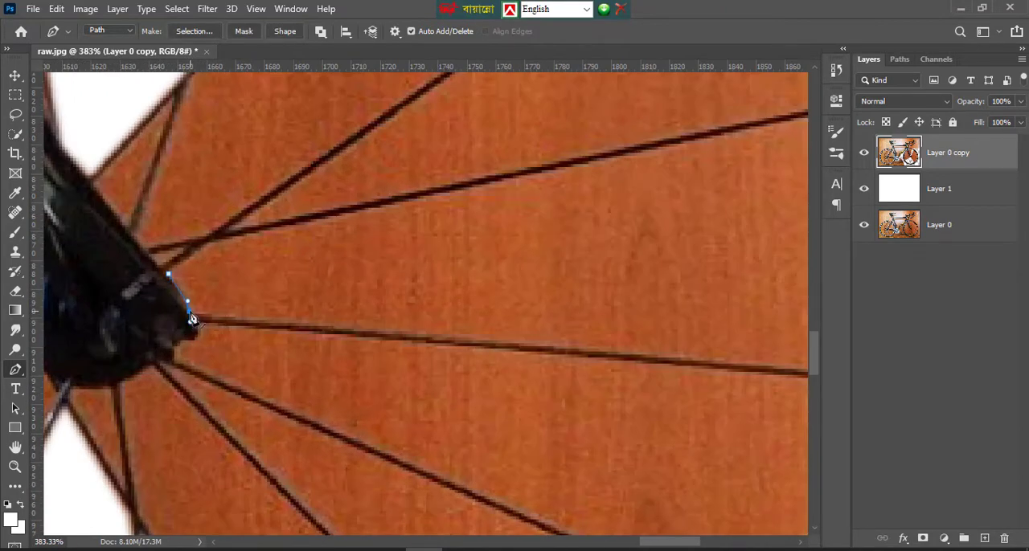
click(190, 312)
click(209, 314)
click(605, 351)
click(15, 467)
drag(535, 377, 710, 377)
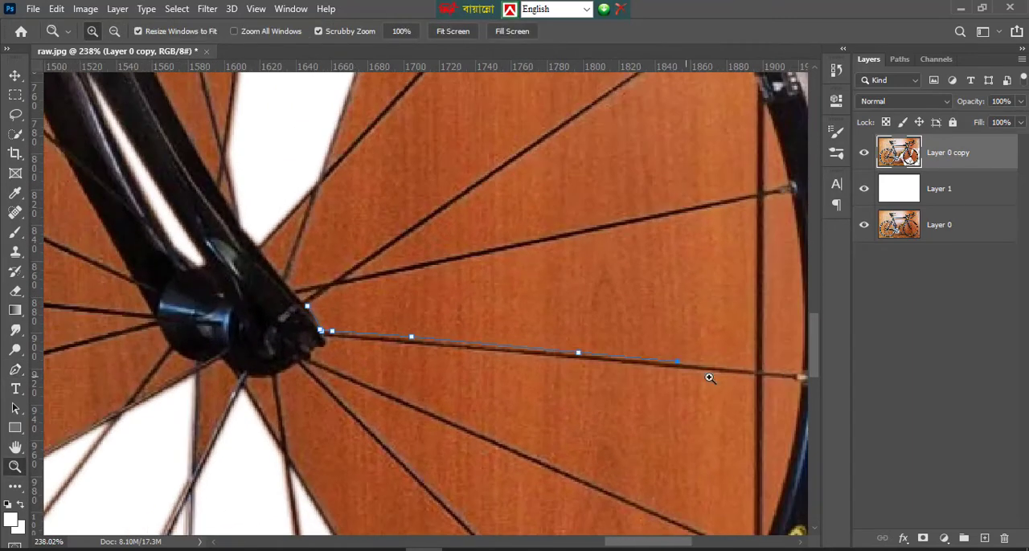
click(15, 449)
drag(789, 415, 269, 411)
click(15, 369)
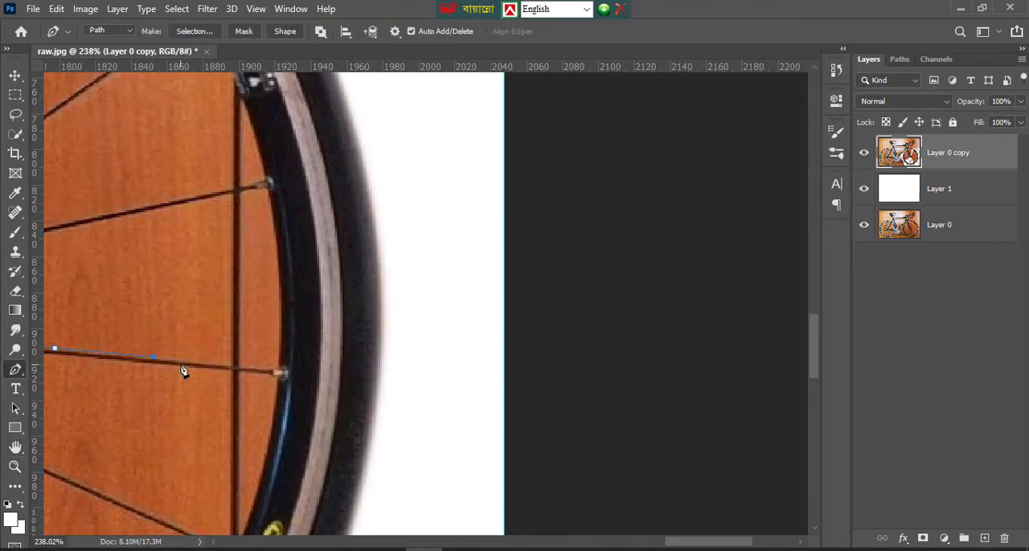
click(227, 367)
key(ctrl+z)
key(ctrl+z)
key(ctrl+z)
key(ctrl+z)
Trace the nearly horizontal spoke to the rim, curve up to the spoke above, and close the path back at the hub
click(16, 450)
drag(325, 392, 747, 437)
click(18, 372)
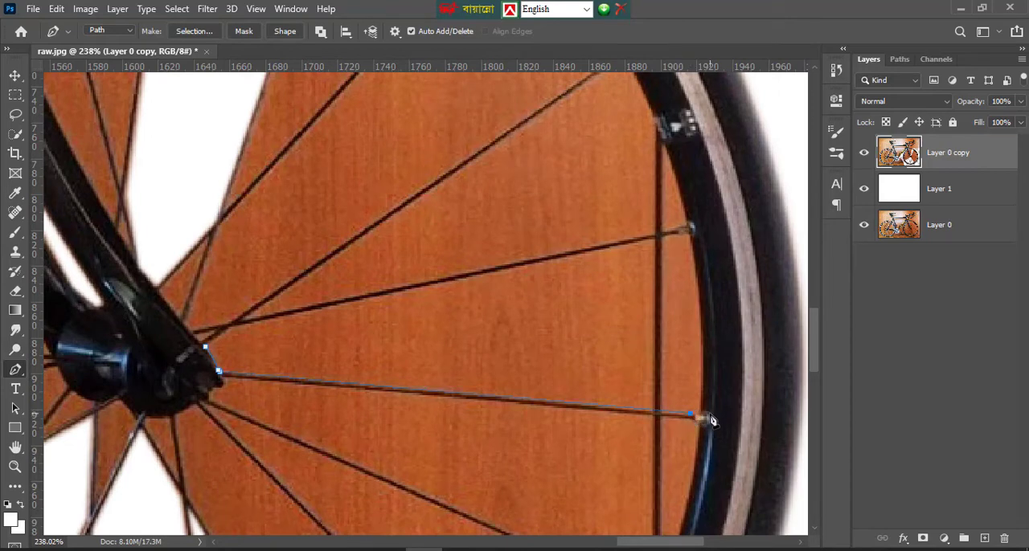
scroll(696, 281, up, 2)
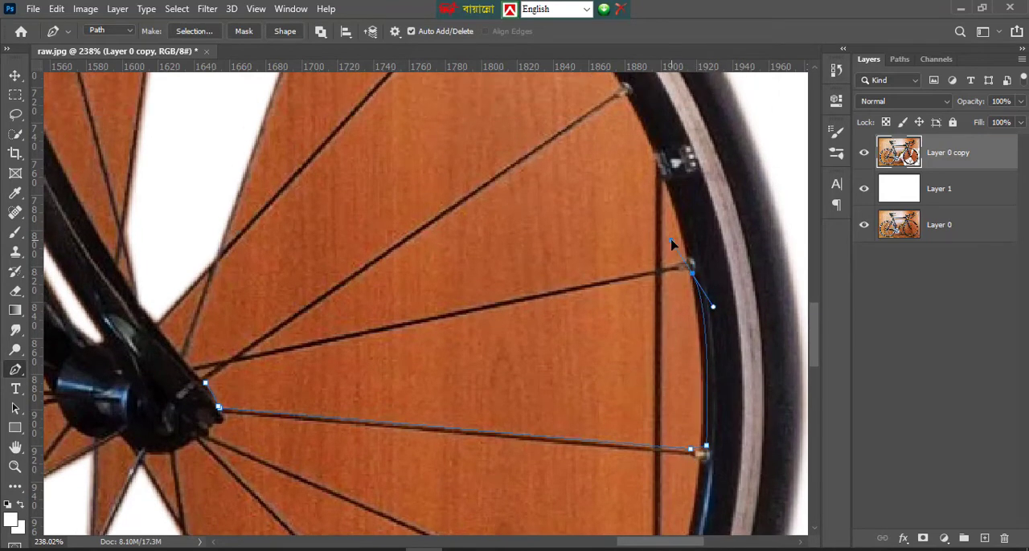
alt+click(692, 274)
Convert the closed path between the two right-hand spokes into a selection
right_click(293, 384)
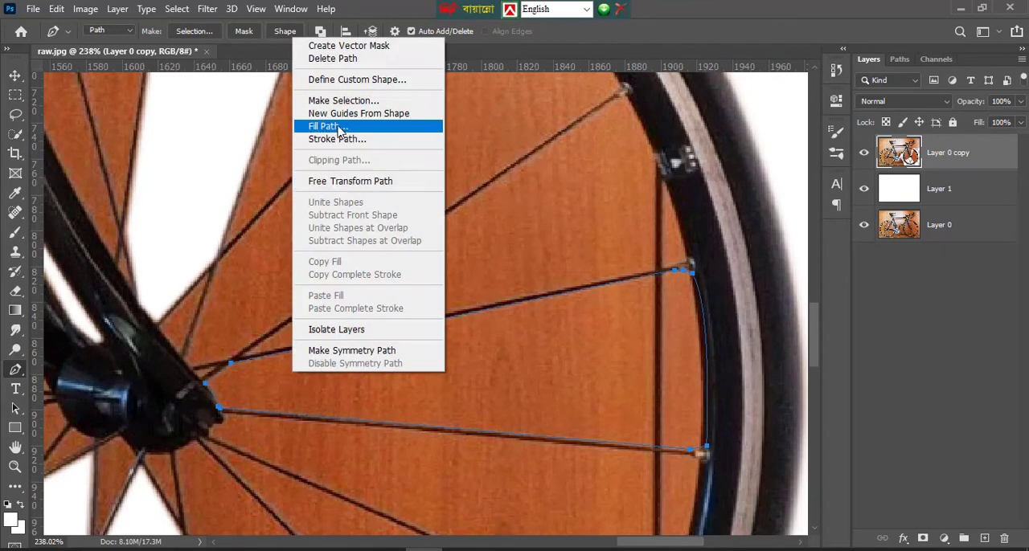
click(310, 99)
click(597, 164)
key(Delete)
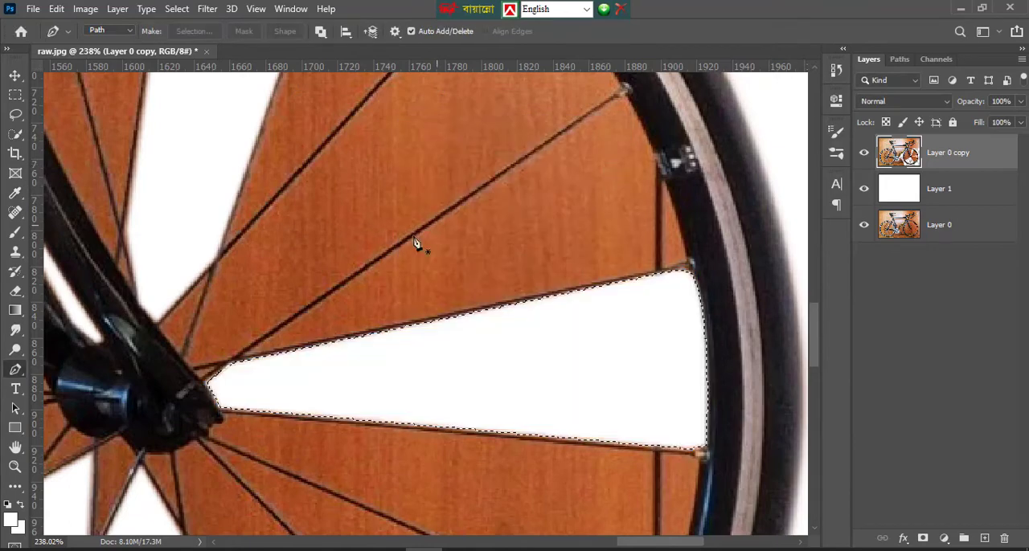
key(ctrl+z)
scroll(384, 330, up, 1)
right_click(554, 420)
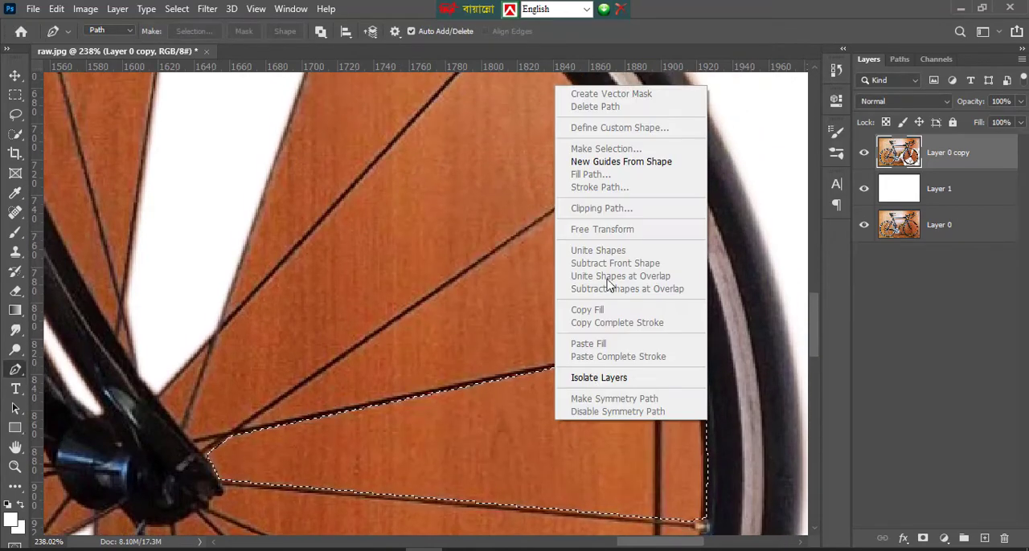
click(761, 392)
Delete the background inside the selected right-hand spoke gap and deselect
key(Delete)
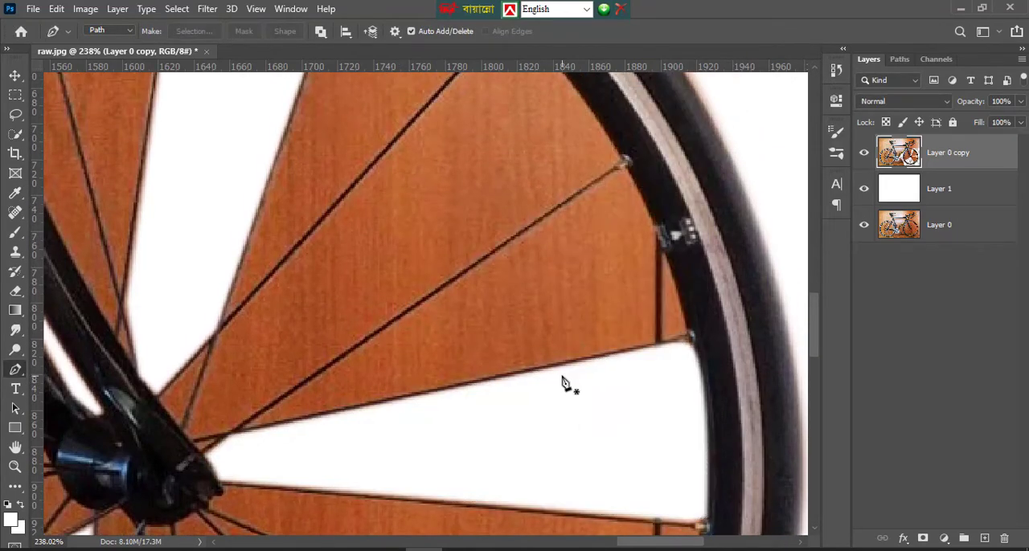
key(ctrl+d)
Start a path at the spoke crossing right of the front hub, above the cleared gap, and trace the upper spoke to the rim
scroll(322, 367, down, 3)
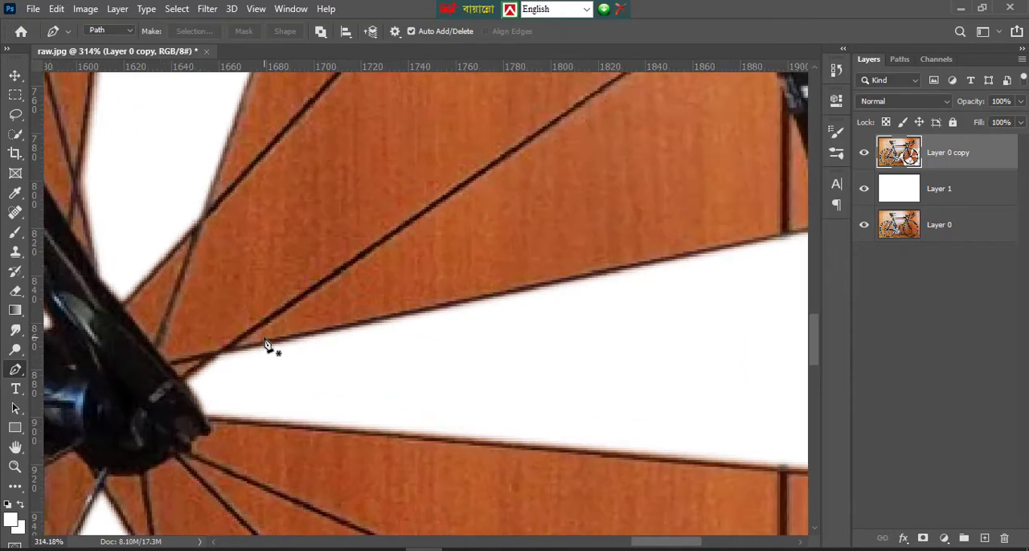
scroll(265, 346, up, 2)
click(235, 347)
scroll(682, 165, up, 2)
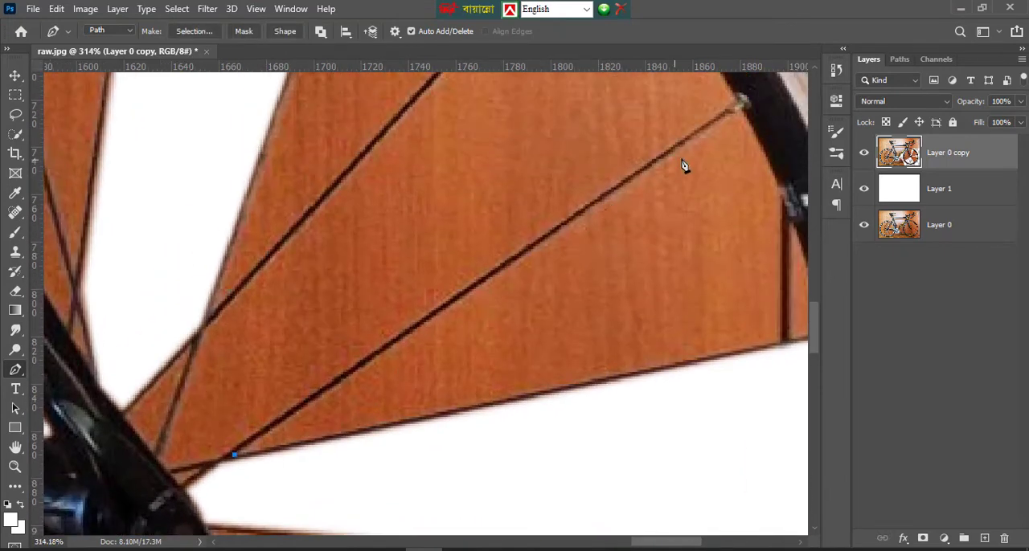
click(726, 118)
scroll(756, 153, up, 1)
click(749, 151)
Continue the path with a curve down the rim's inner edge to the rim end of the spoke below
scroll(747, 193, down, 3)
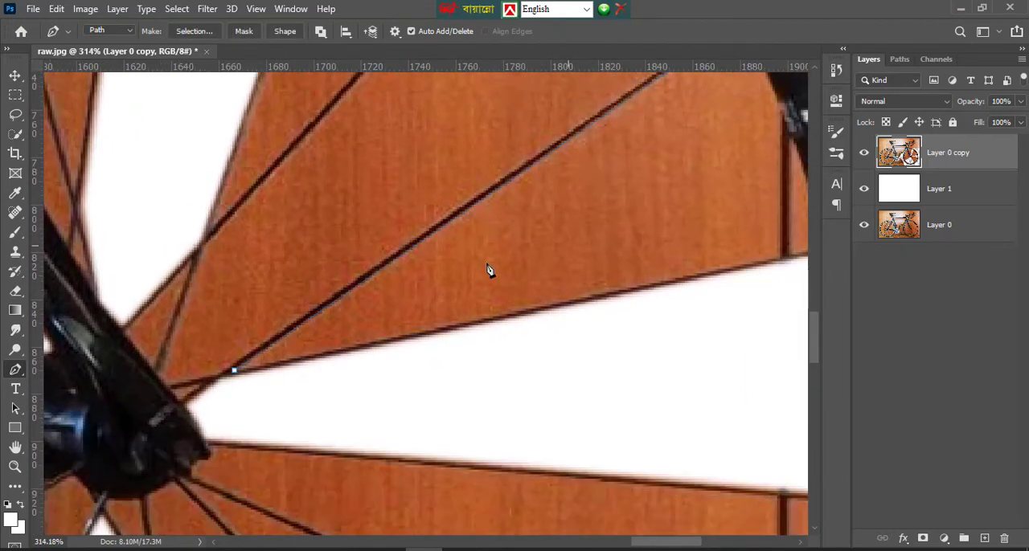
key(space)
drag(306, 332, 69, 372)
scroll(594, 310, up, 1)
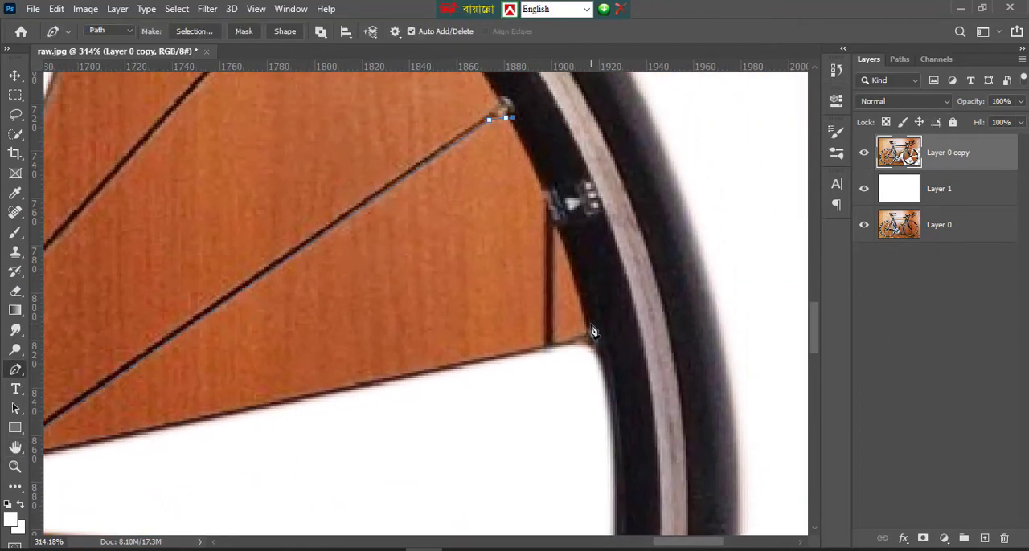
drag(590, 324, 604, 401)
alt+click(591, 324)
click(589, 332)
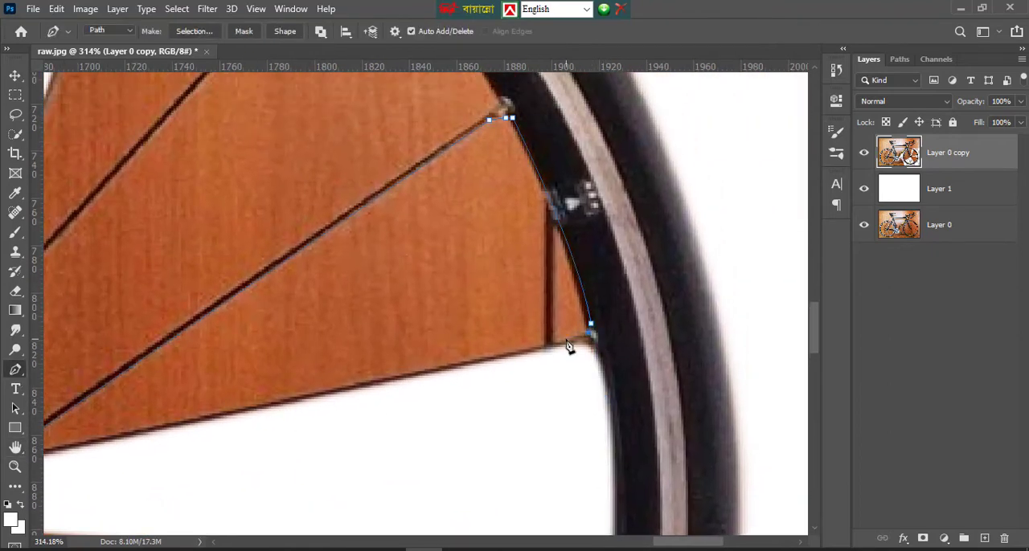
Trace the lower spoke back toward the hub and close the path at the spoke crossing
click(210, 413)
scroll(161, 423, down, 2)
click(51, 389)
key(space)
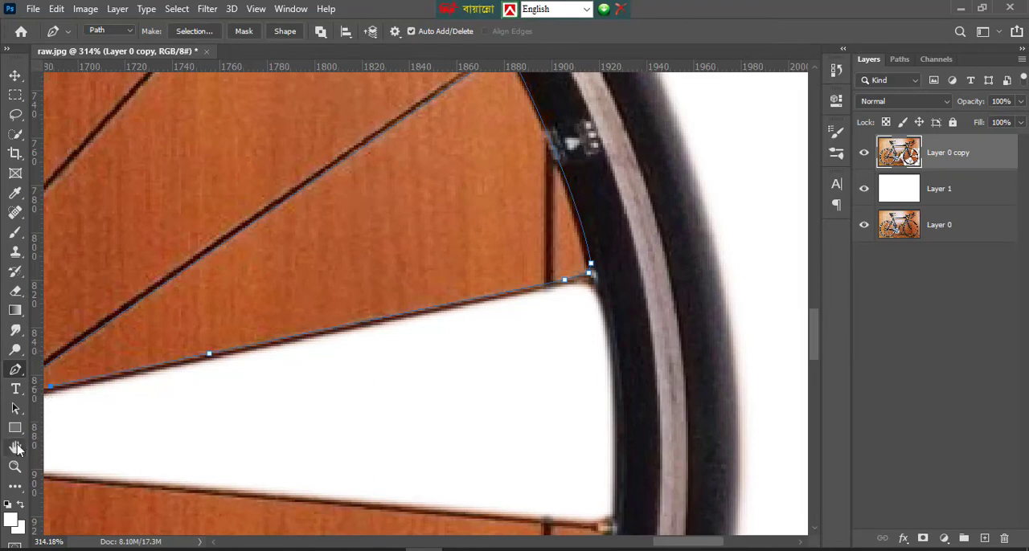
drag(102, 425, 670, 426)
click(15, 387)
click(17, 372)
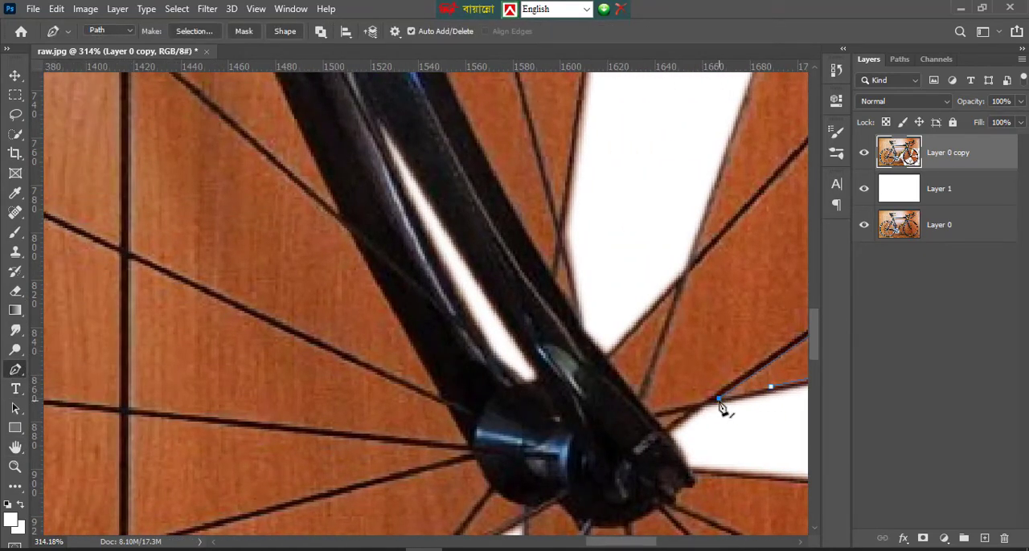
click(747, 394)
key(space)
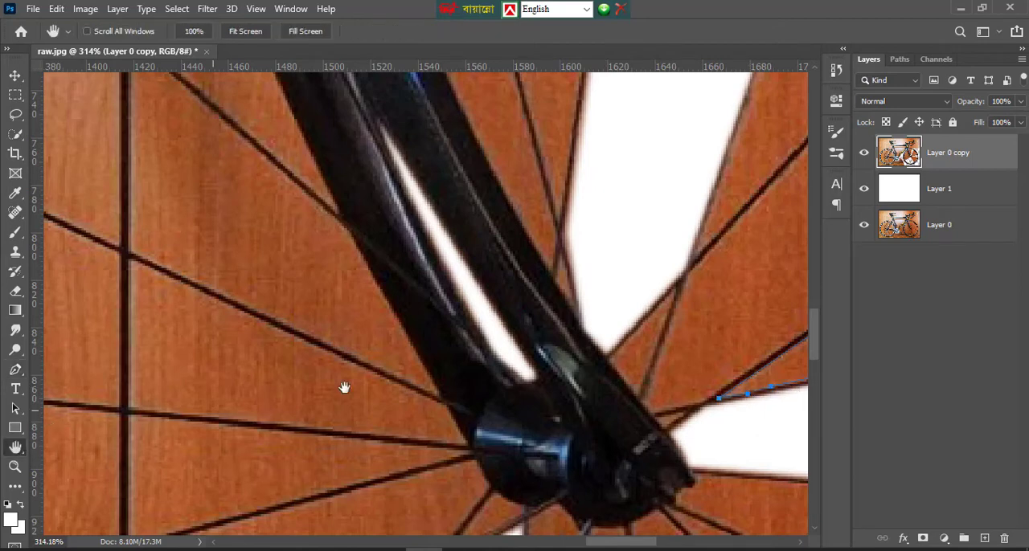
drag(345, 386, 250, 349)
Convert the closed path into a selection, delete the background in this right-hand spoke gap, and deselect
right_click(549, 299)
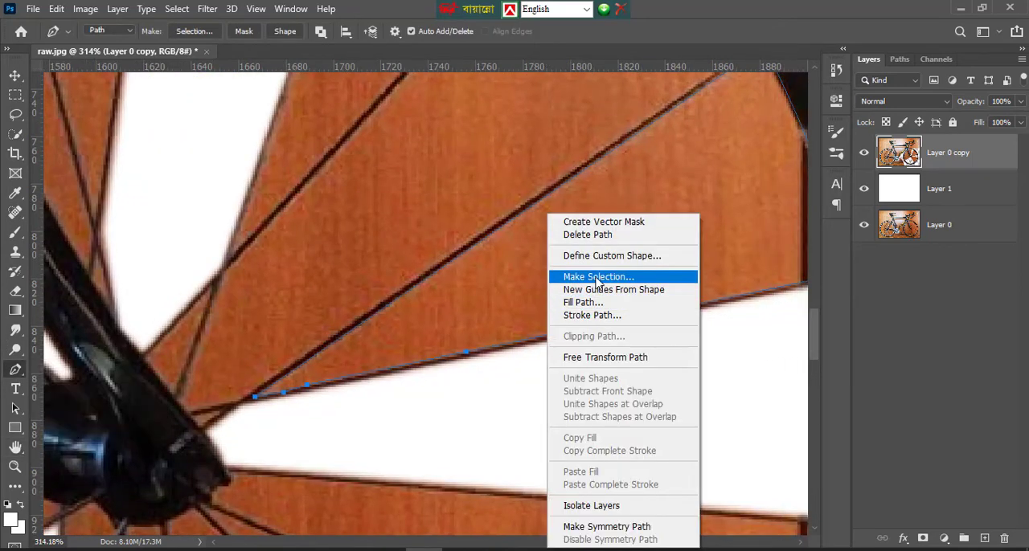
click(555, 276)
click(595, 165)
key(Delete)
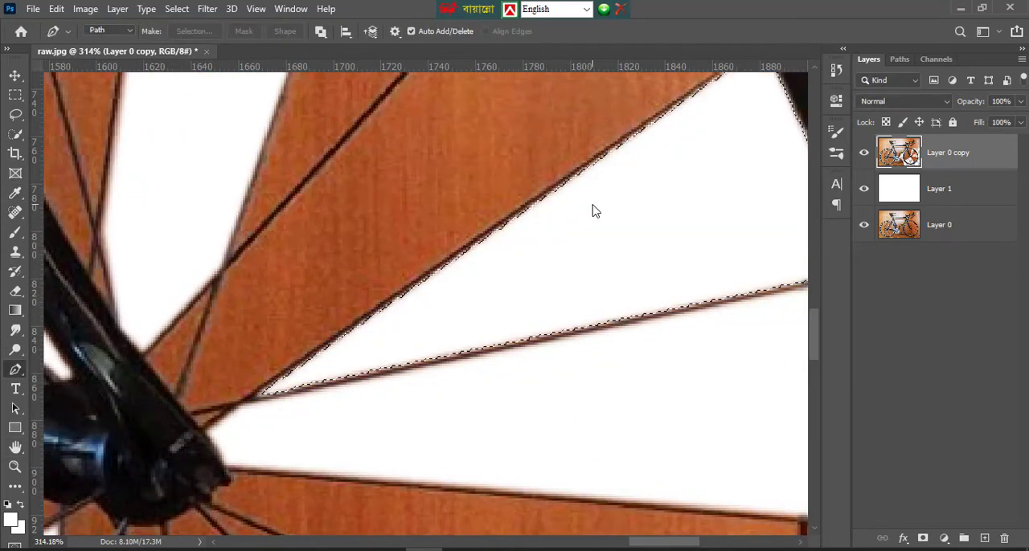
key(ctrl+d)
Start a path beside the fork end and trace the upper edge of the spoke above the newly cleared gap out to the rim
scroll(462, 271, up, 5)
scroll(438, 320, down, 3)
click(179, 386)
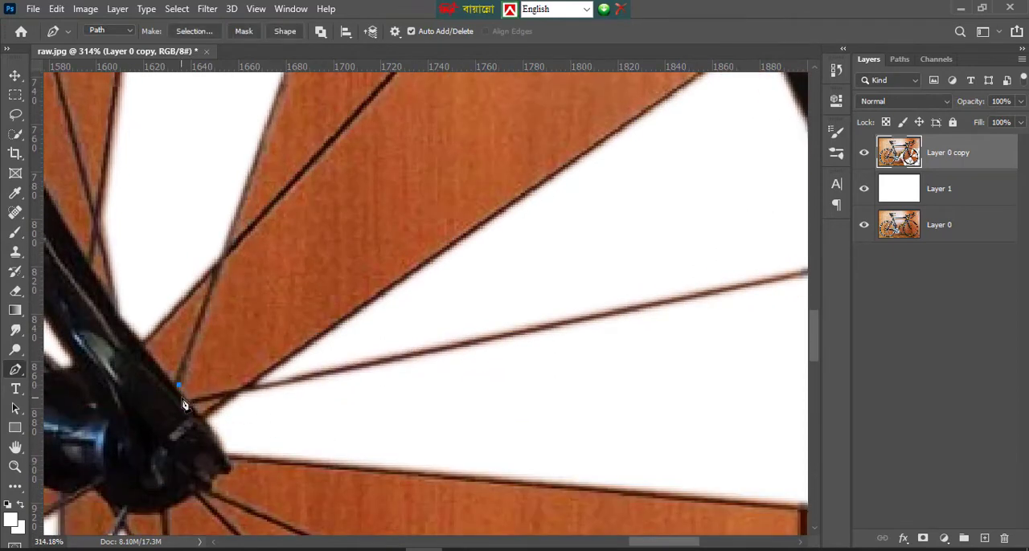
click(239, 390)
click(470, 232)
scroll(563, 225, up, 3)
scroll(667, 222, up, 2)
click(726, 221)
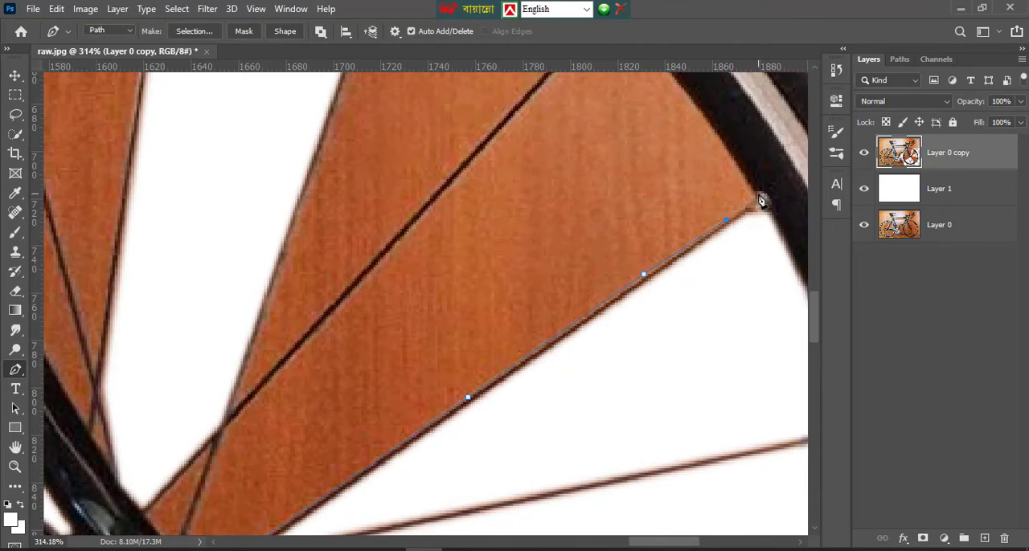
click(758, 195)
Extend the path with a curve up the rim's inner edge to the rim end of the next diagonal spoke
scroll(675, 133, up, 3)
drag(619, 110, 524, 265)
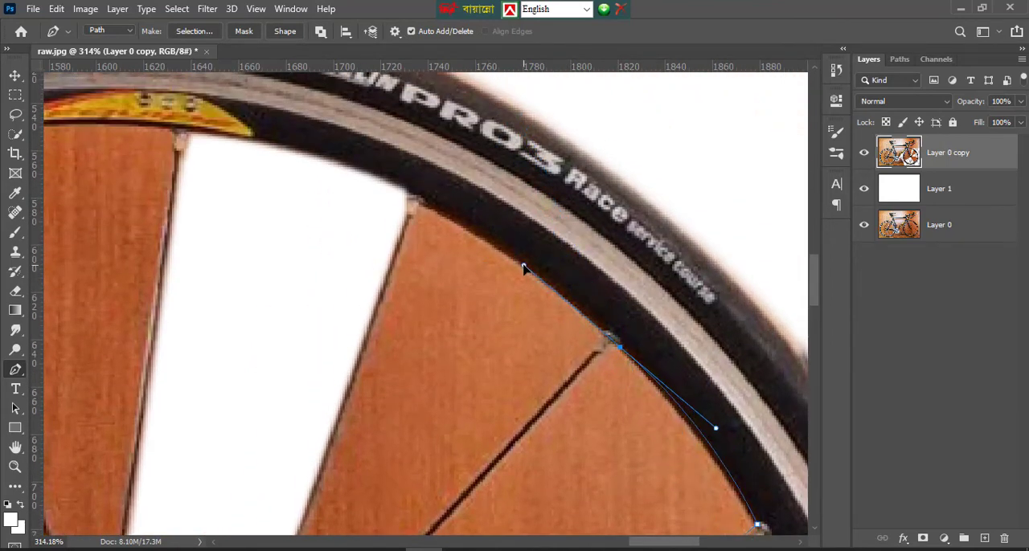
alt+click(619, 348)
click(610, 348)
click(602, 354)
Trace the diagonal spoke down to the crossing and close the path along the second spoke at the fork
scroll(603, 357, down, 4)
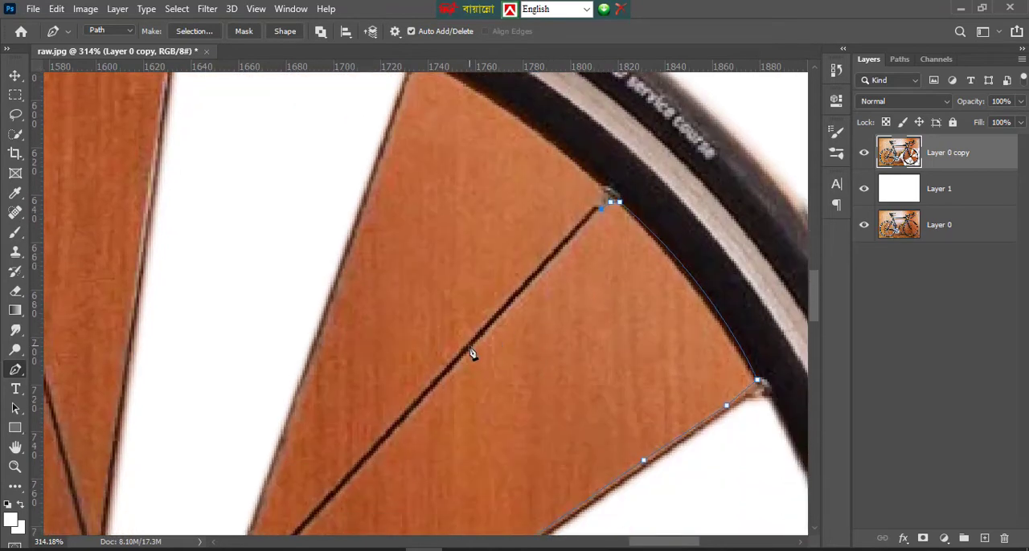
scroll(297, 384, down, 6)
scroll(257, 369, down, 2)
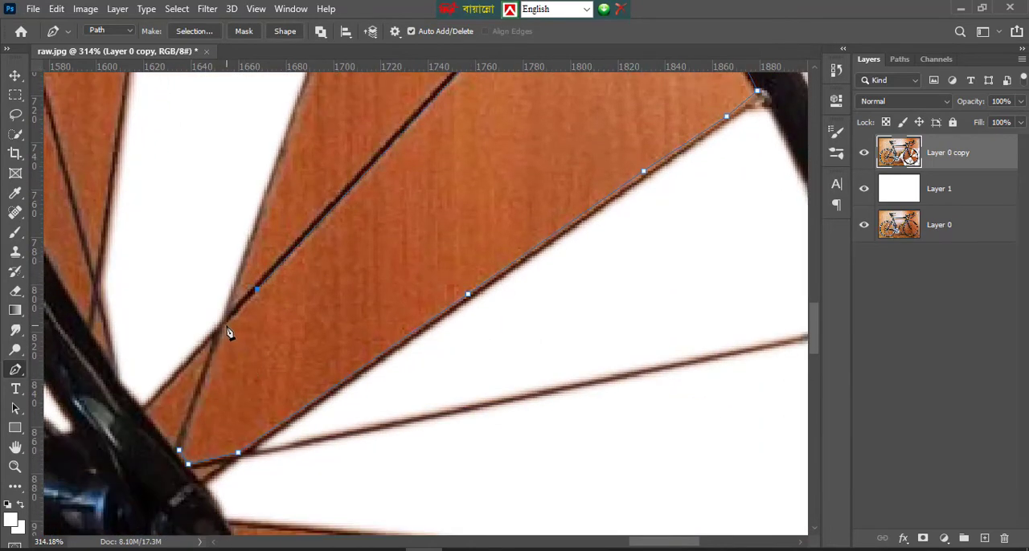
click(205, 383)
scroll(197, 374, down, 2)
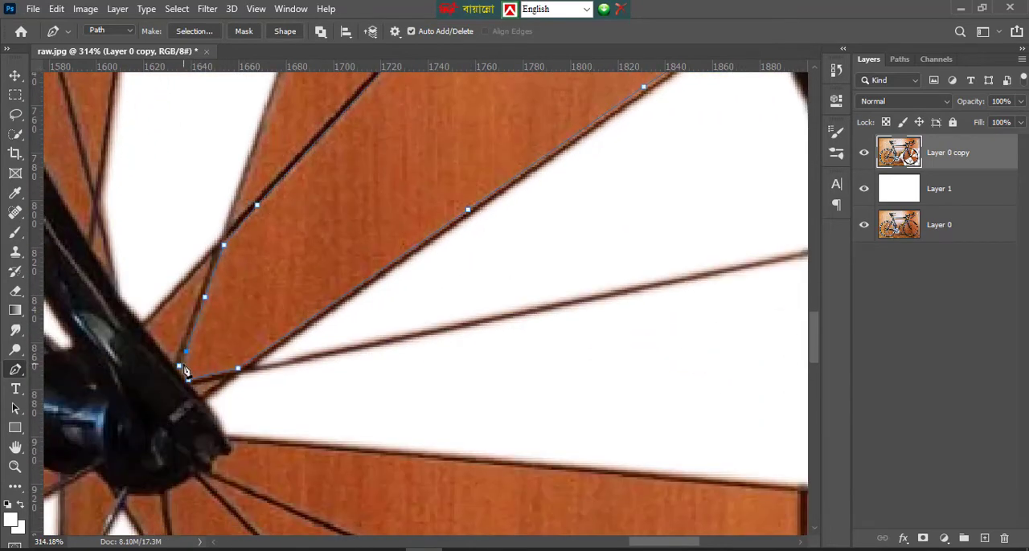
click(184, 370)
Make a selection from the path and delete the background between the two diagonal spokes on the upper right
right_click(341, 211)
click(377, 281)
click(595, 160)
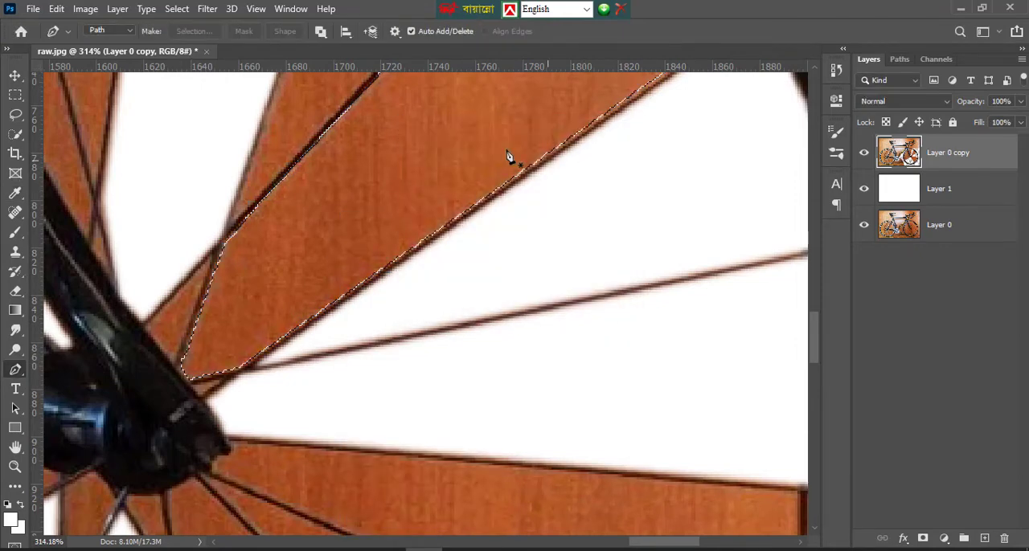
key(Delete)
Start a path at the rim end of the steep upper spoke and curve along the rim to the neighbouring diagonal spoke
scroll(471, 192, up, 10)
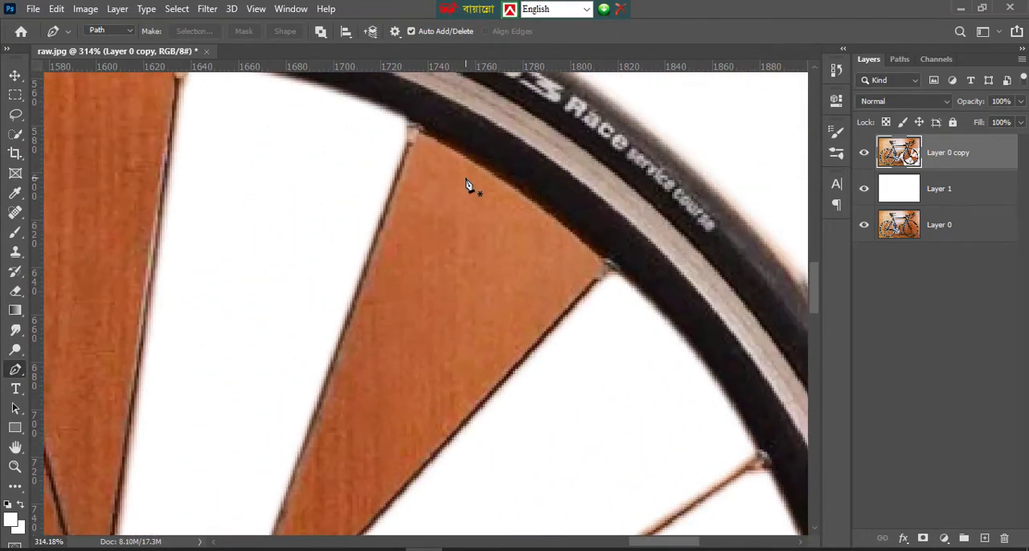
click(420, 129)
drag(605, 261, 656, 329)
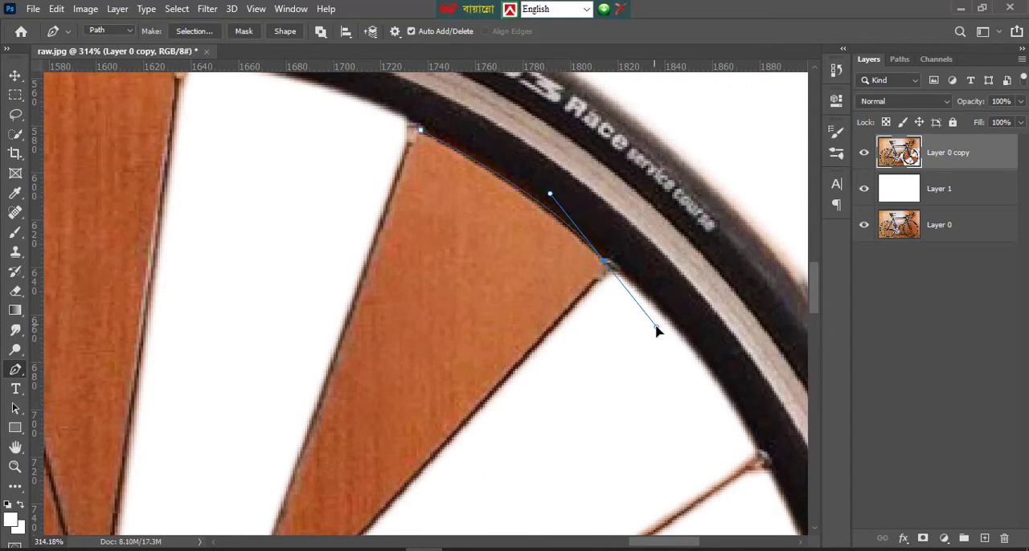
alt+click(604, 263)
Trace the path down the diagonal spoke's upper edge to where it crosses the steep spoke
scroll(586, 295, down, 5)
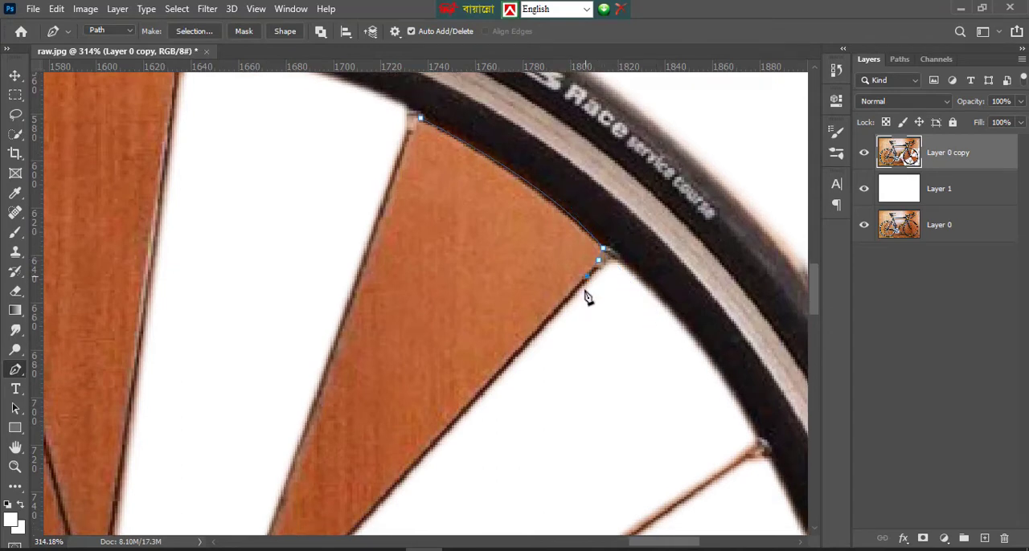
click(396, 346)
scroll(309, 347, down, 4)
scroll(294, 358, down, 3)
click(232, 341)
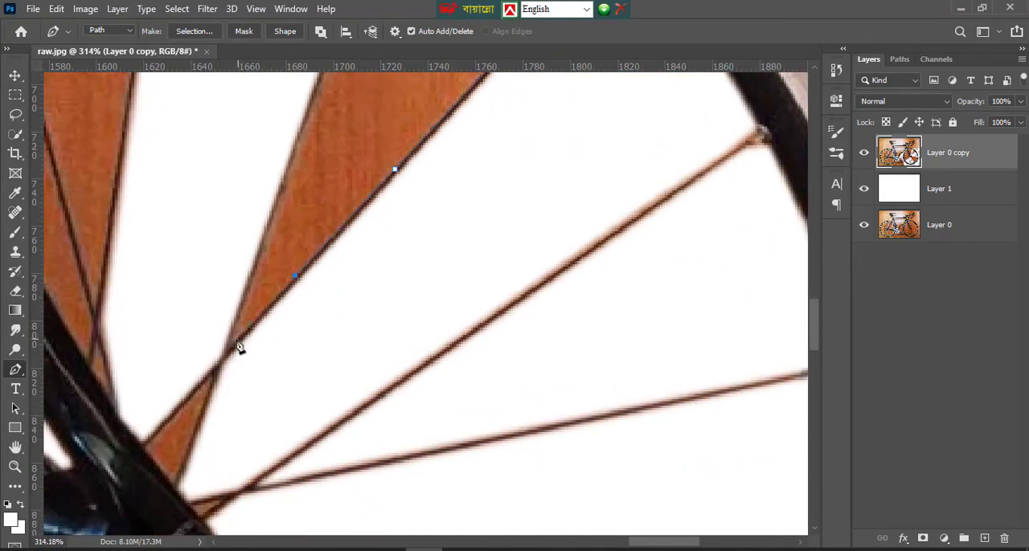
Trace the steep spoke from the crossing back up to the rim and close the path
scroll(257, 338, up, 2)
click(320, 146)
scroll(362, 144, up, 3)
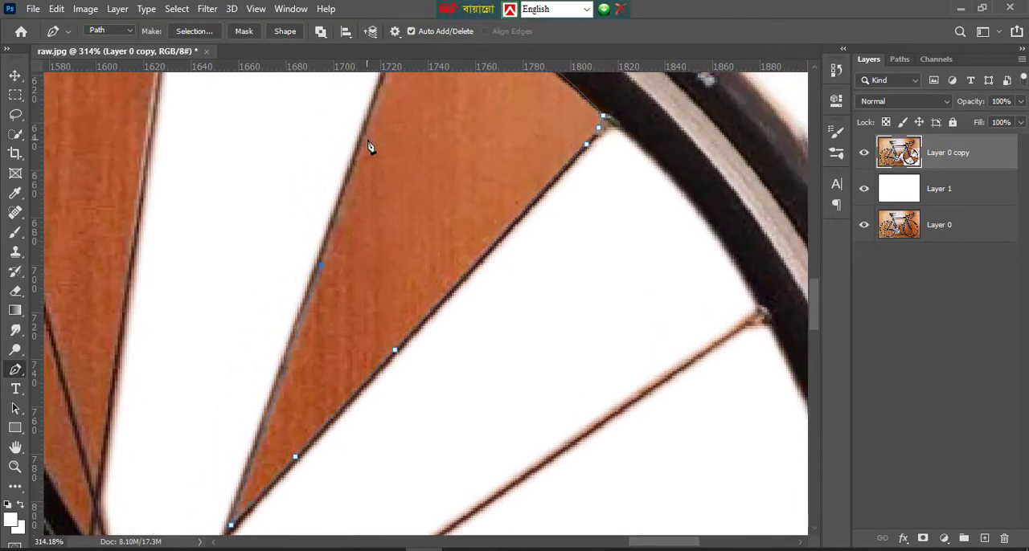
click(390, 126)
scroll(410, 125, up, 1)
click(419, 107)
Turn the closed path into a selection and delete the remaining background wedge in the wheel's upper-right spokes
right_click(424, 168)
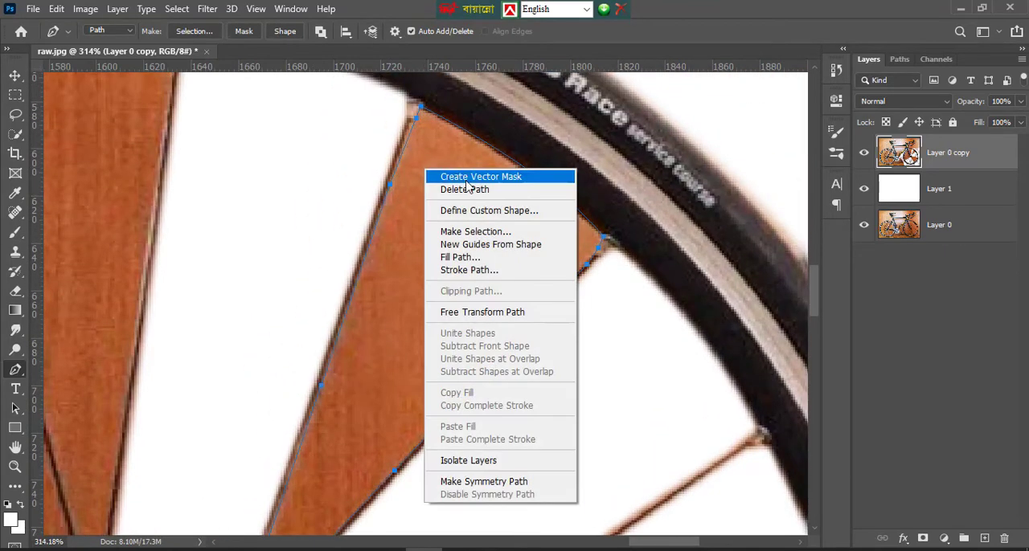
click(482, 231)
click(596, 163)
key(Delete)
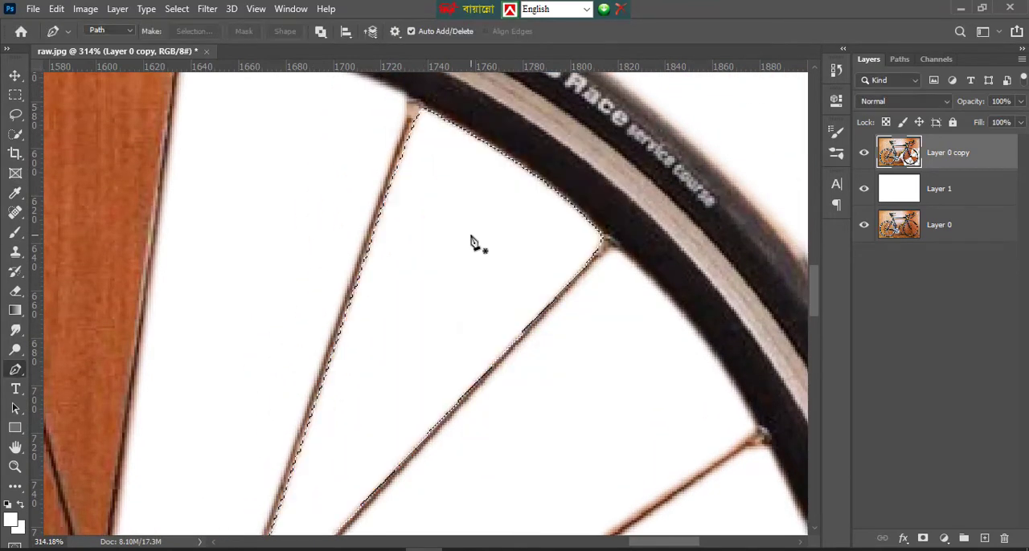
Start a path at the hub's lower right and trace the lower edge of the first downward-sloping spoke to the rim
scroll(475, 259, down, 5)
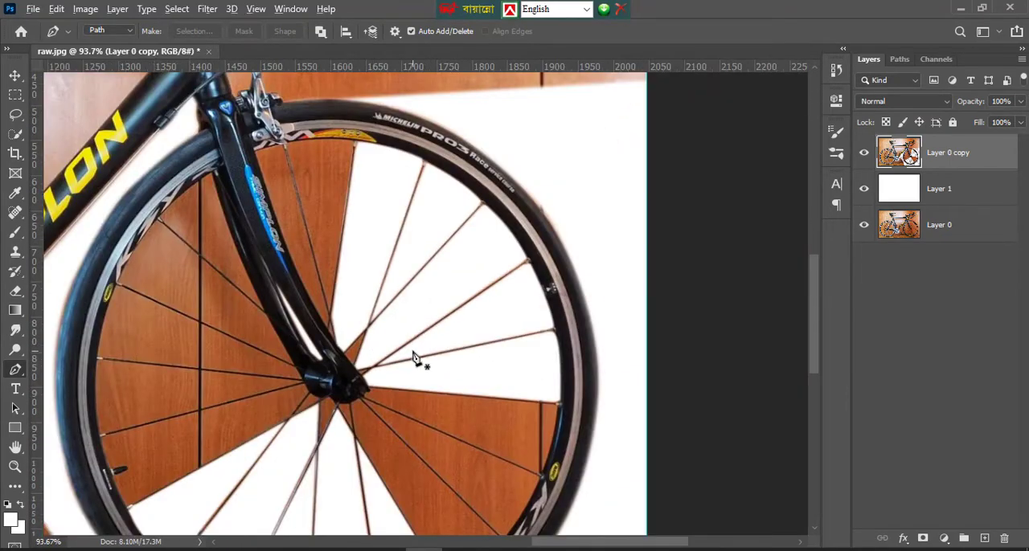
scroll(415, 361, up, 5)
scroll(363, 363, up, 2)
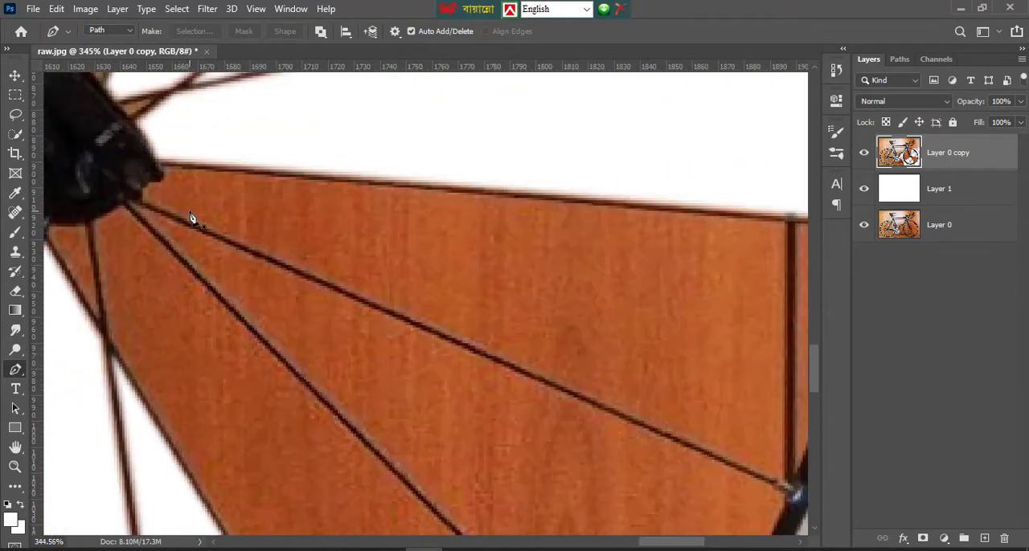
click(131, 200)
click(507, 374)
scroll(635, 390, down, 3)
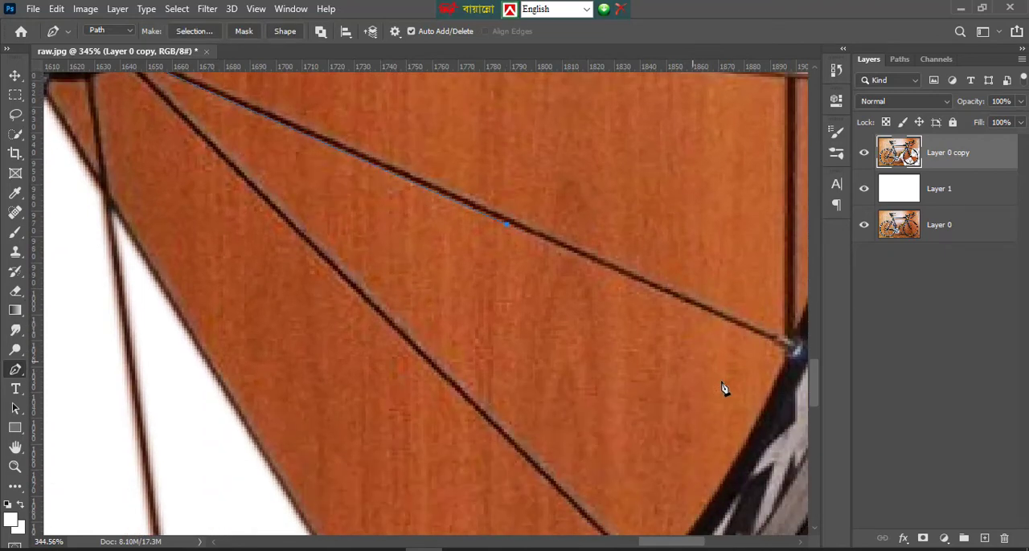
click(787, 355)
Continue the path down the rim's inner edge to the next spoke, and trace that spoke back to the hub to close it
scroll(756, 352, down, 2)
click(753, 350)
scroll(747, 352, down, 2)
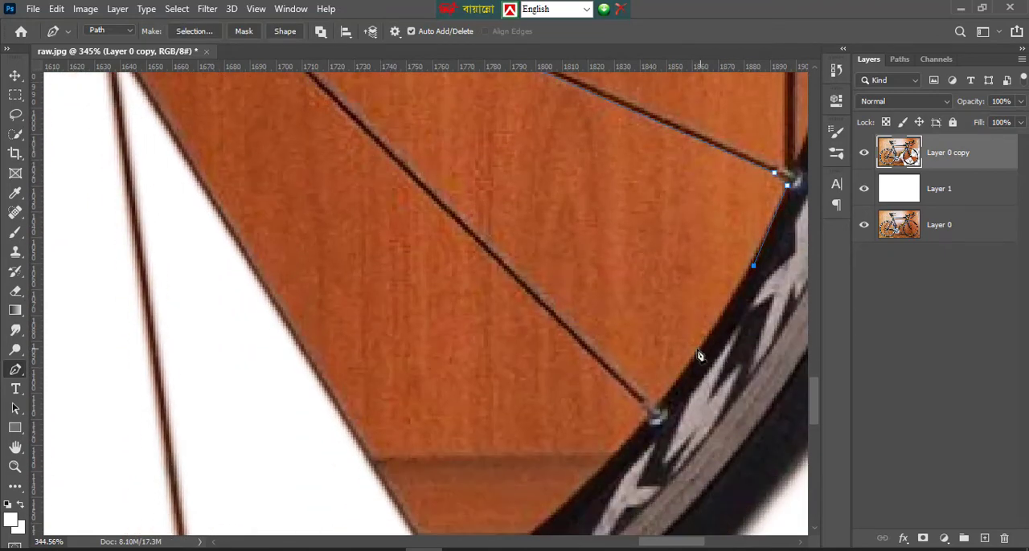
drag(659, 401, 638, 404)
alt+click(658, 402)
scroll(482, 298, up, 1)
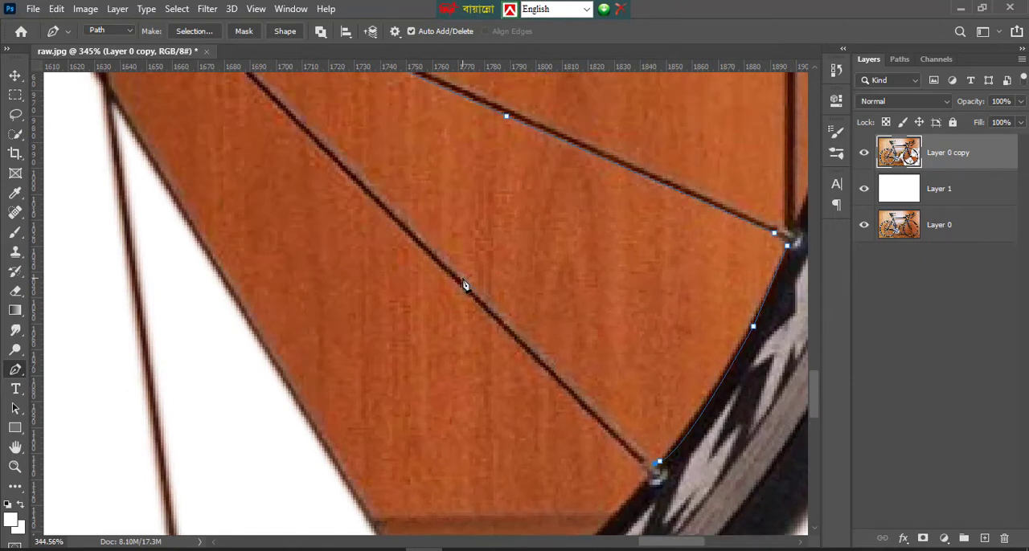
scroll(464, 285, up, 3)
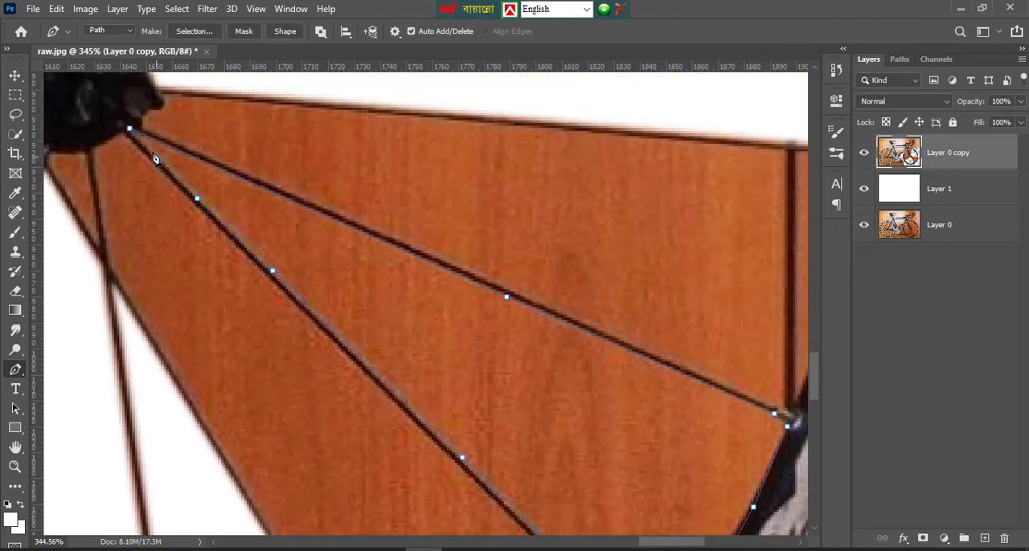
Convert the path into a new selection with a 1-pixel feather, delete the background in the lower-right gap, and deselect
right_click(285, 234)
click(355, 289)
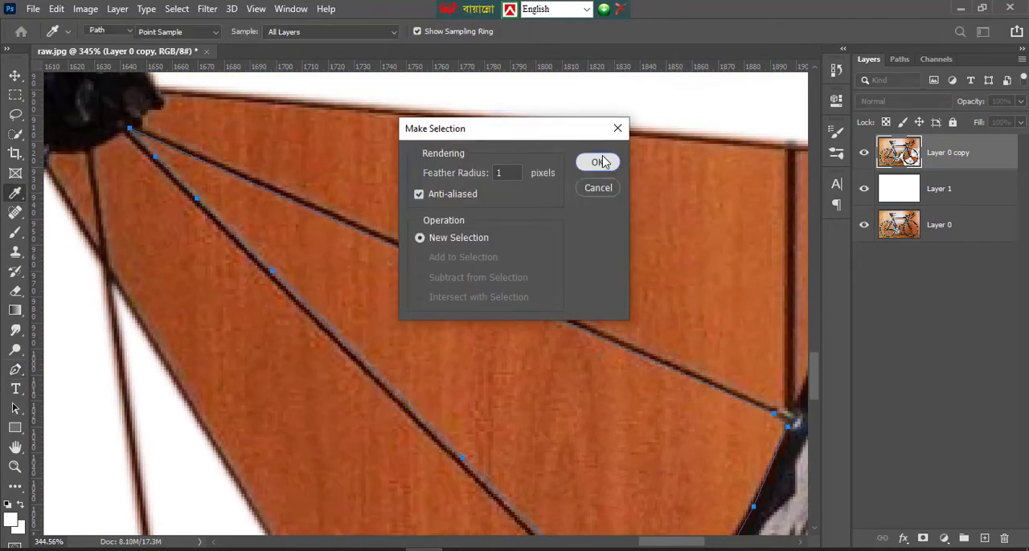
click(602, 161)
key(Delete)
key(ctrl+d)
Start a Pen path at the hub's underside and trace the lower edge of the cleared gap's lower spoke down to the rim
scroll(584, 244, down, 1)
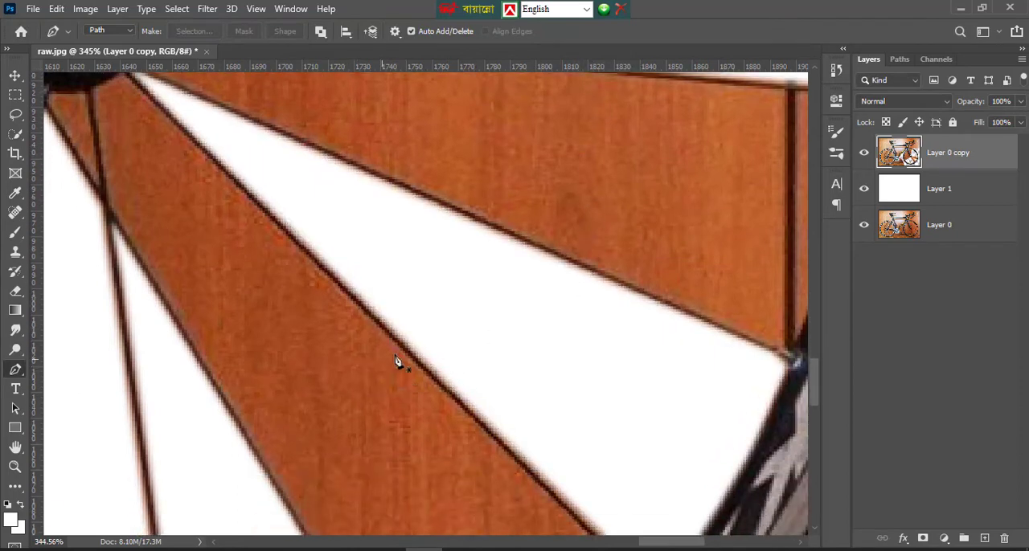
scroll(109, 165, up, 1)
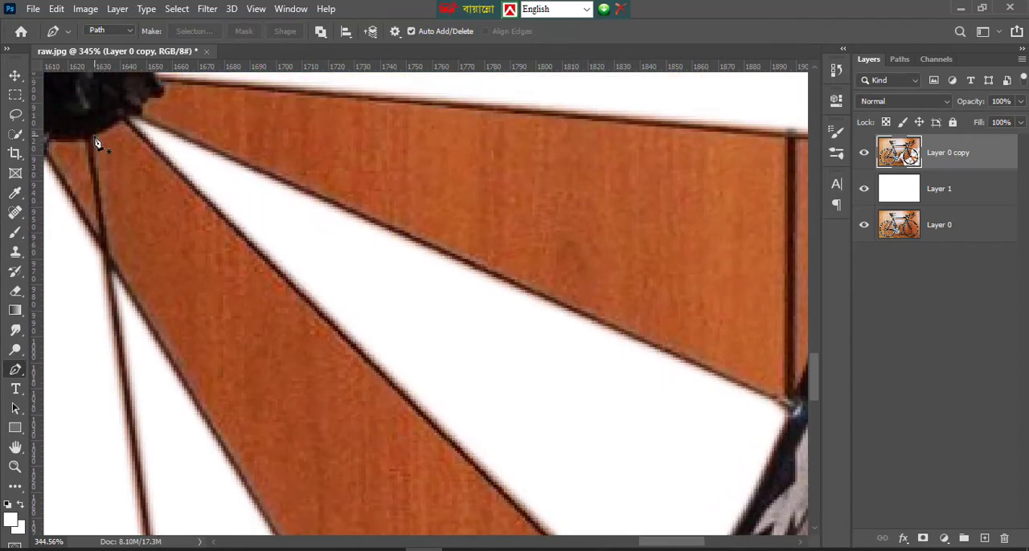
click(94, 143)
scroll(335, 265, down, 2)
click(327, 247)
scroll(330, 258, down, 1)
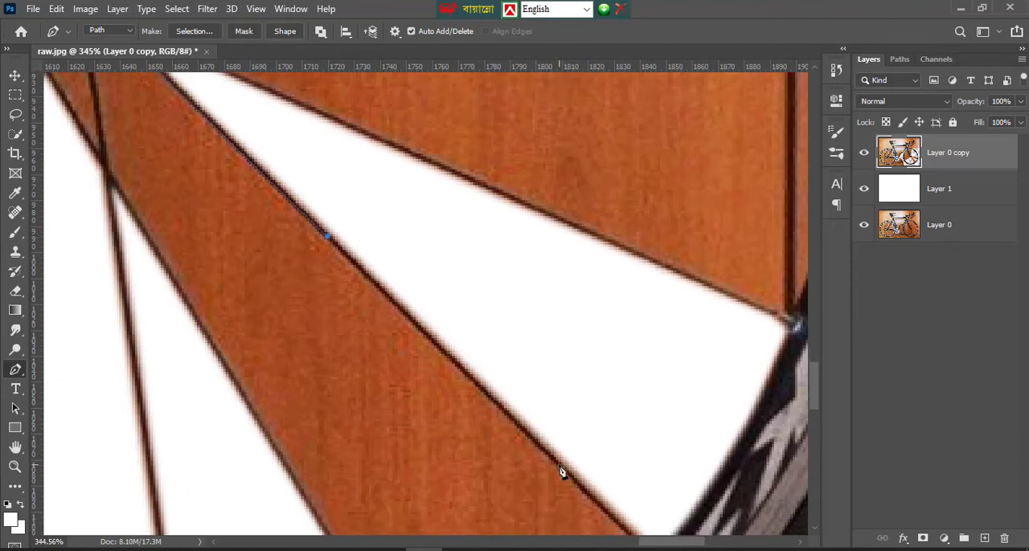
click(561, 472)
scroll(579, 471, down, 2)
click(646, 471)
scroll(645, 471, down, 3)
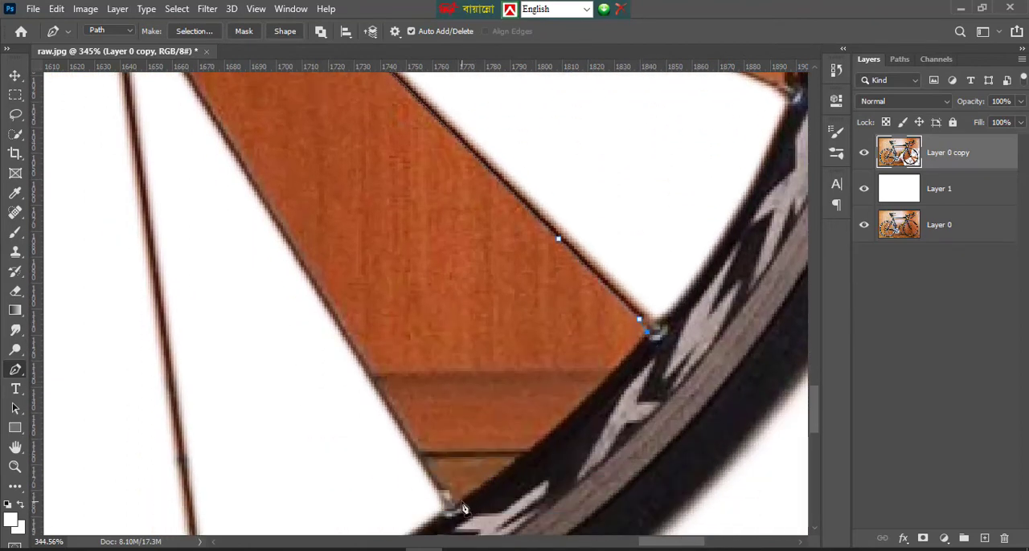
Curve the path along the rim's inner edge to the next spoke, and trace that spoke back up to the hub to close it
drag(462, 502, 399, 531)
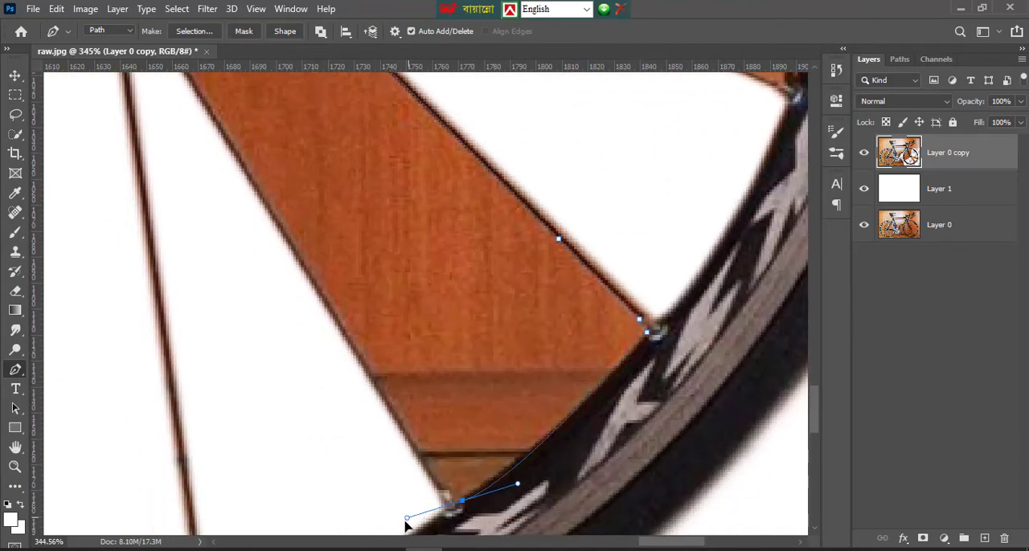
alt+click(461, 501)
scroll(381, 368, up, 1)
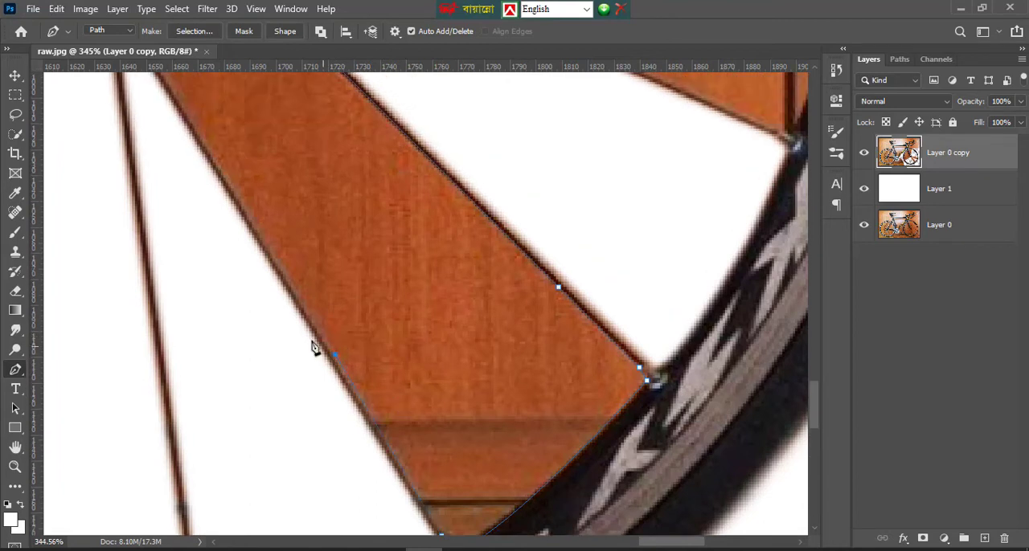
scroll(241, 229, up, 1)
click(210, 203)
scroll(210, 204, up, 1)
click(153, 167)
scroll(154, 167, up, 1)
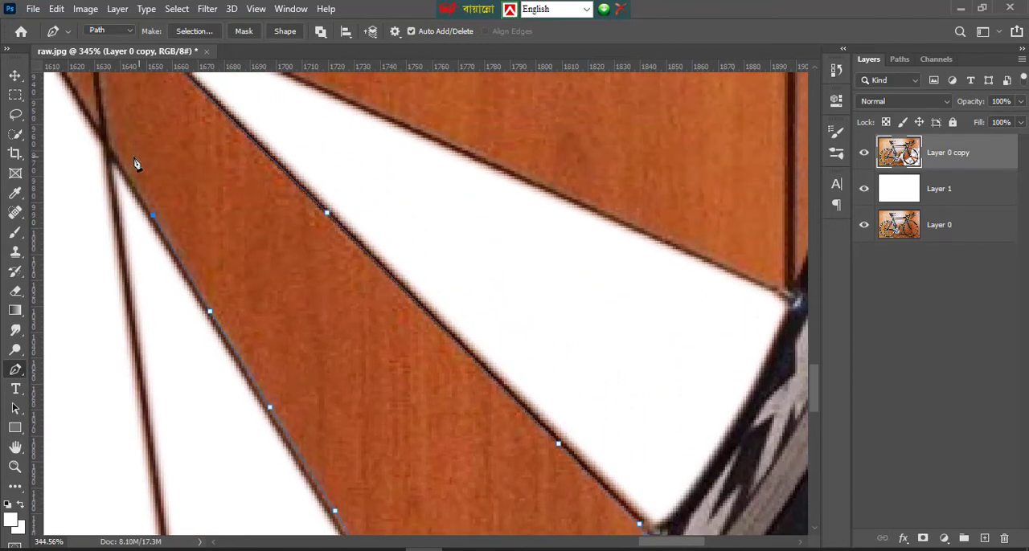
scroll(115, 158, up, 1)
Turn the closed path into a selection, delete the wood background in that lower-right spoke gap, and deselect
right_click(169, 158)
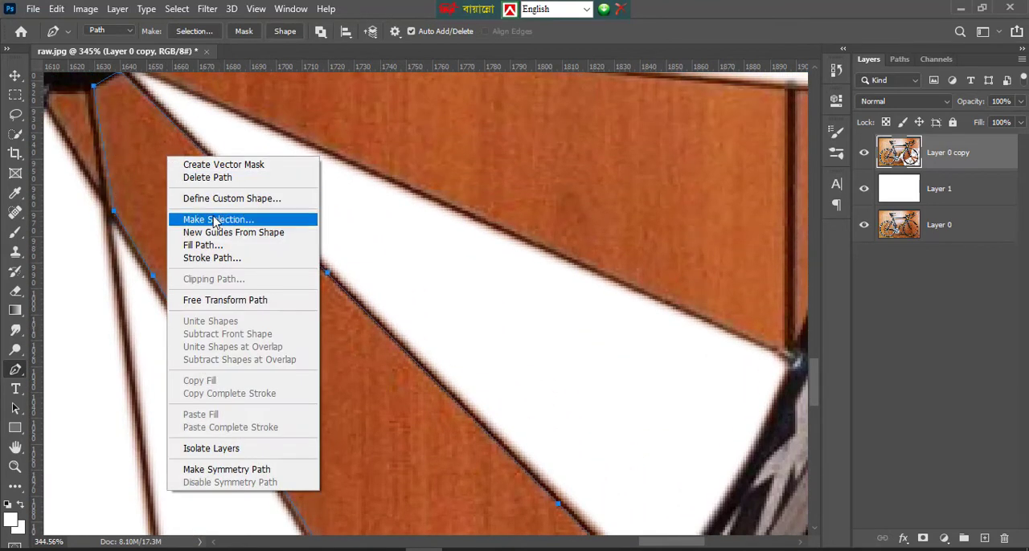
click(221, 221)
click(593, 162)
key(Delete)
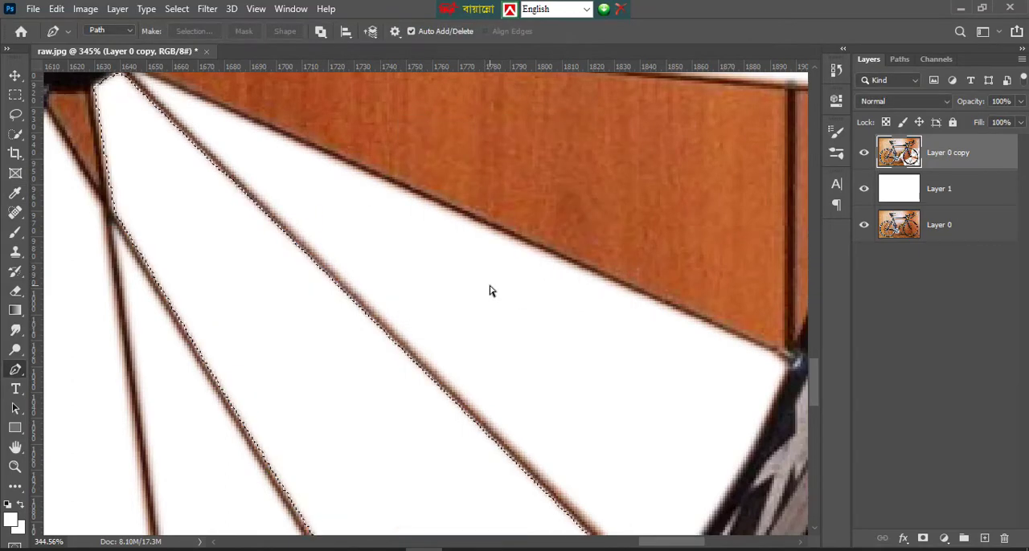
key(ctrl+0)
Pan around the bicycle with the Hand tool to examine the crankset, rear wheel, handlebar and front wheel
scroll(359, 343, down, 2)
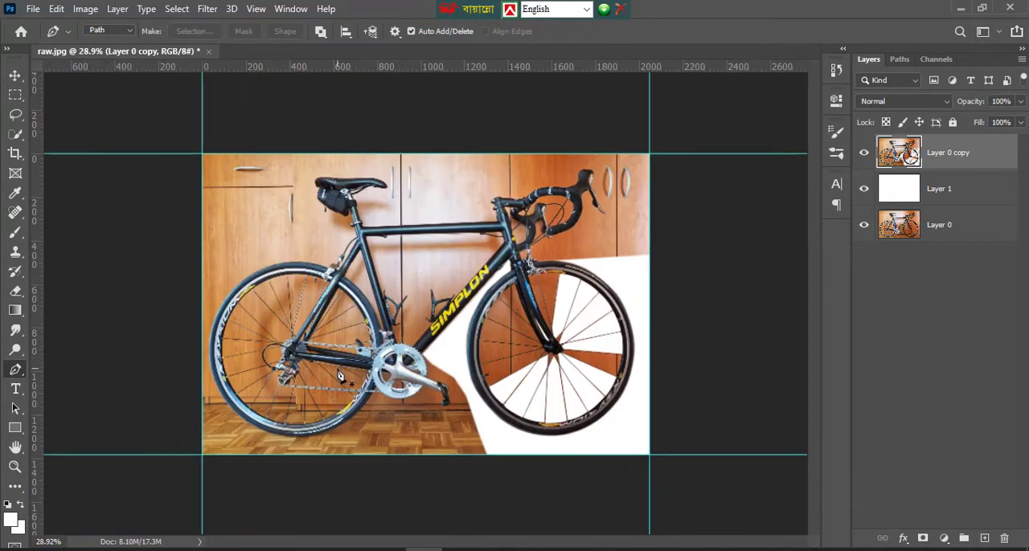
scroll(396, 388, up, 5)
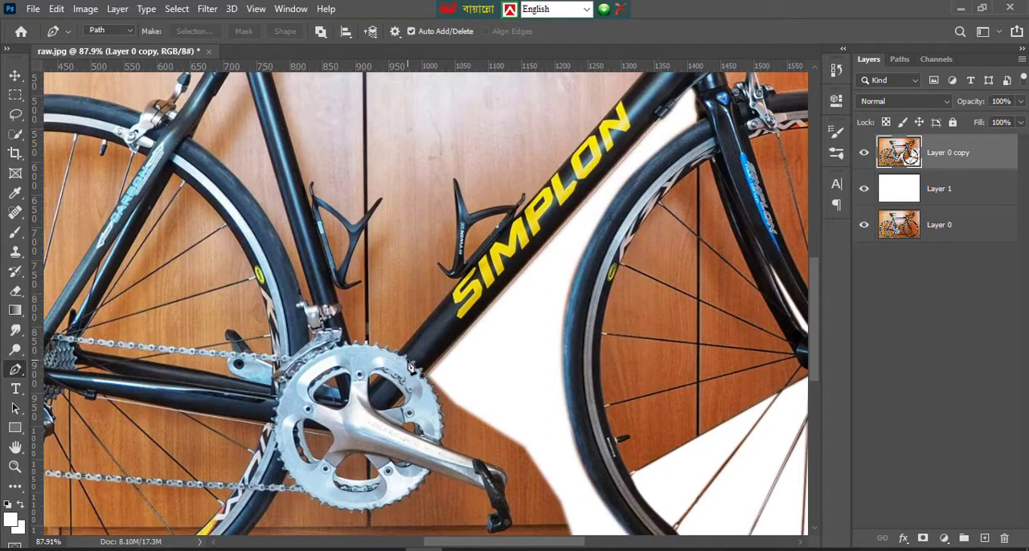
scroll(616, 329, down, 2)
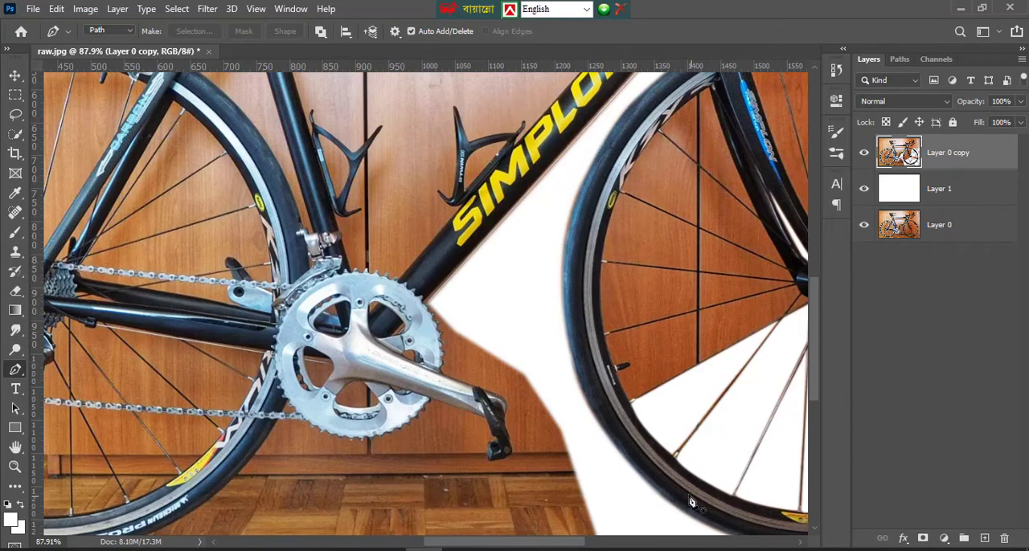
click(16, 447)
drag(502, 179, 390, 210)
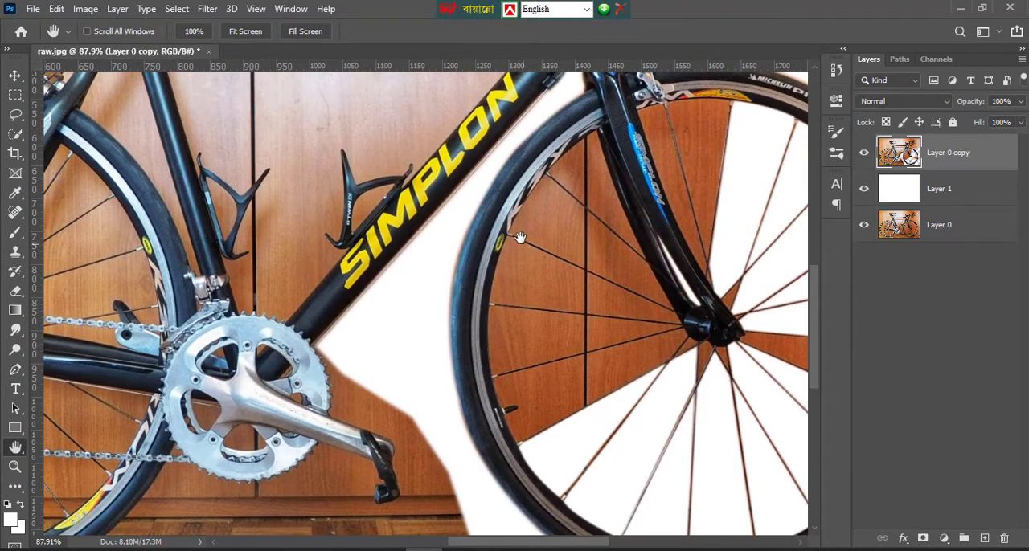
drag(449, 96, 457, 276)
drag(437, 140, 487, 237)
drag(223, 421, 301, 129)
drag(443, 363, 471, 339)
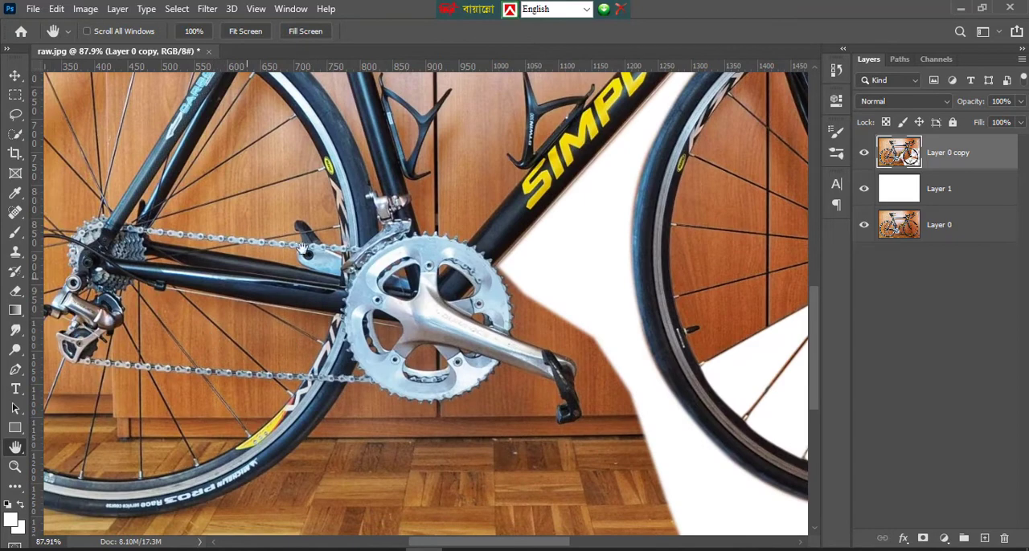
drag(383, 259, 380, 318)
drag(372, 88, 279, 394)
drag(715, 151, 591, 192)
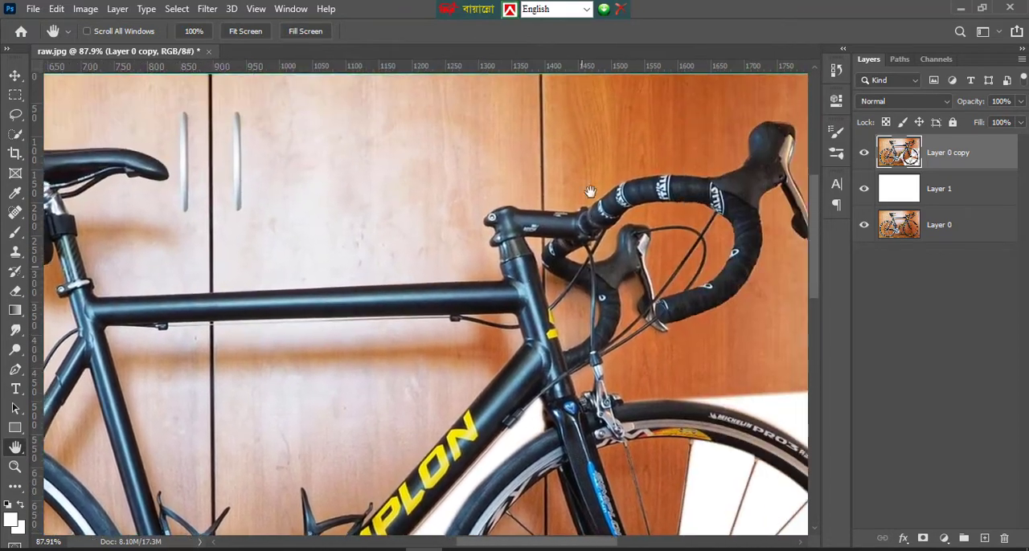
scroll(513, 352, down, 2)
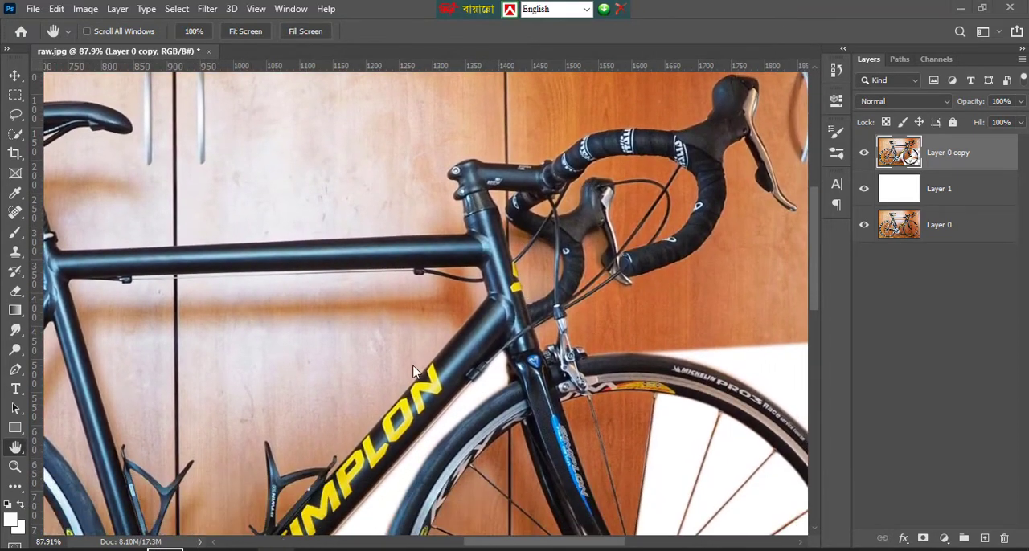
drag(345, 425, 634, 173)
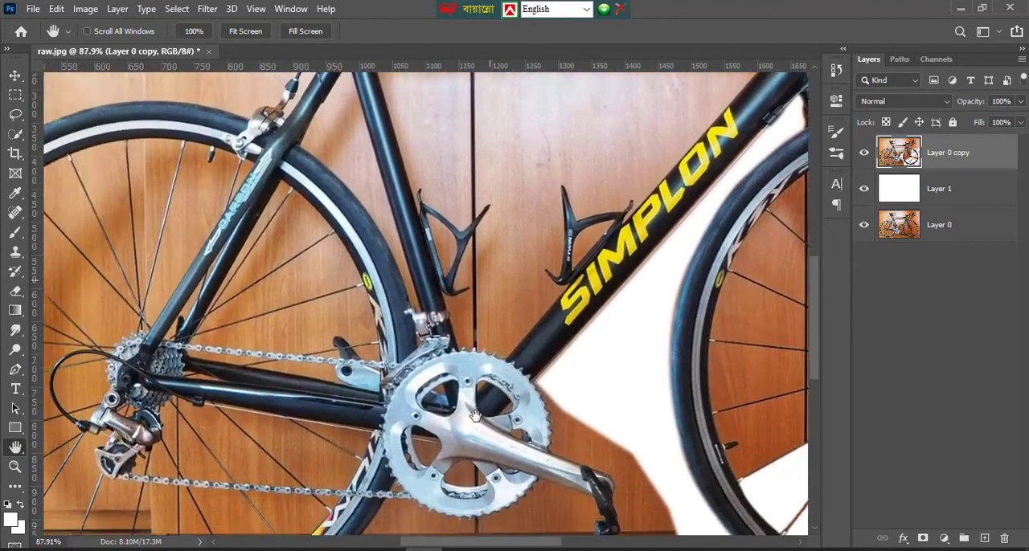
drag(438, 405, 257, 302)
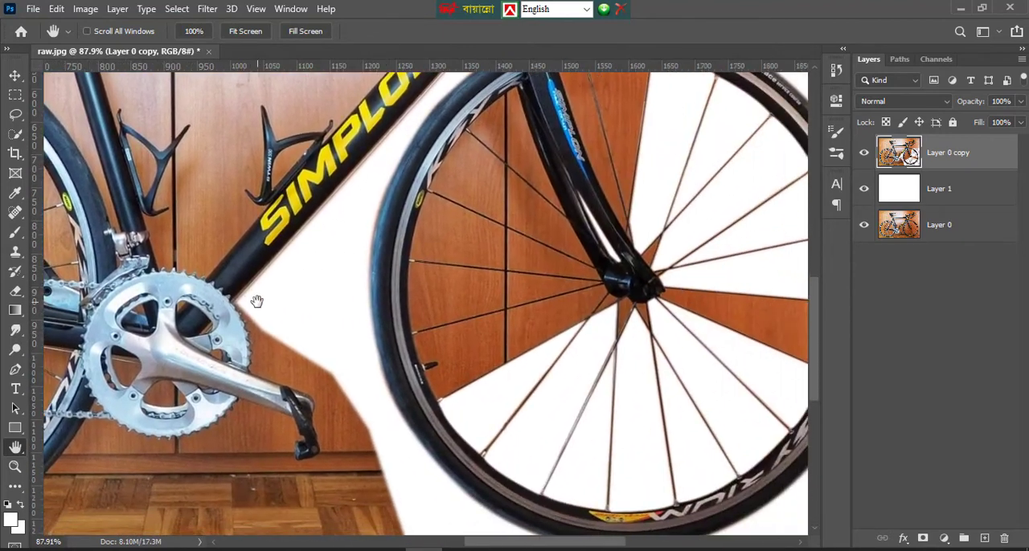
Examine the front hub and its surrounding spoke gaps at 200% and 300% with the Zoom tool, and fit the image on screen
right_click(506, 261)
click(329, 262)
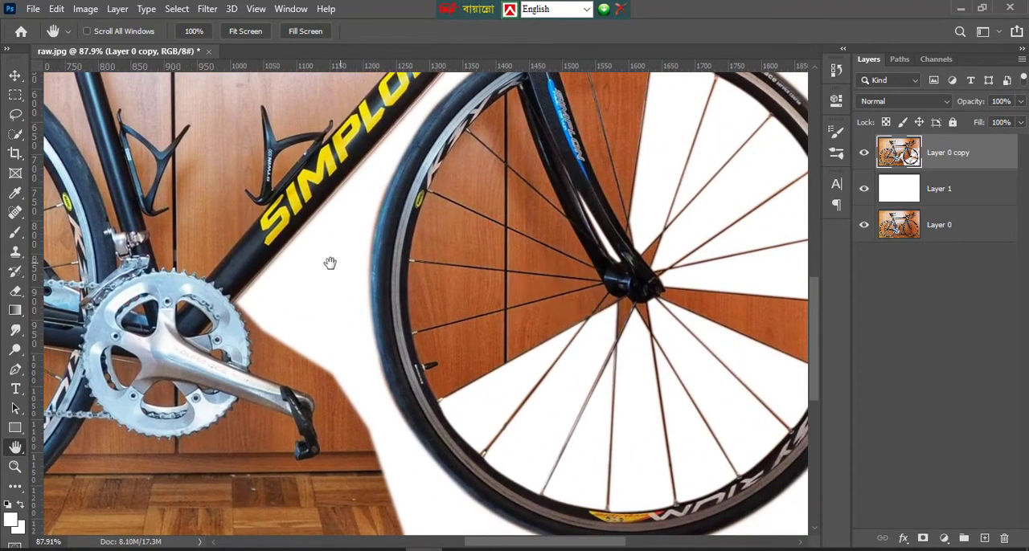
click(14, 466)
click(735, 345)
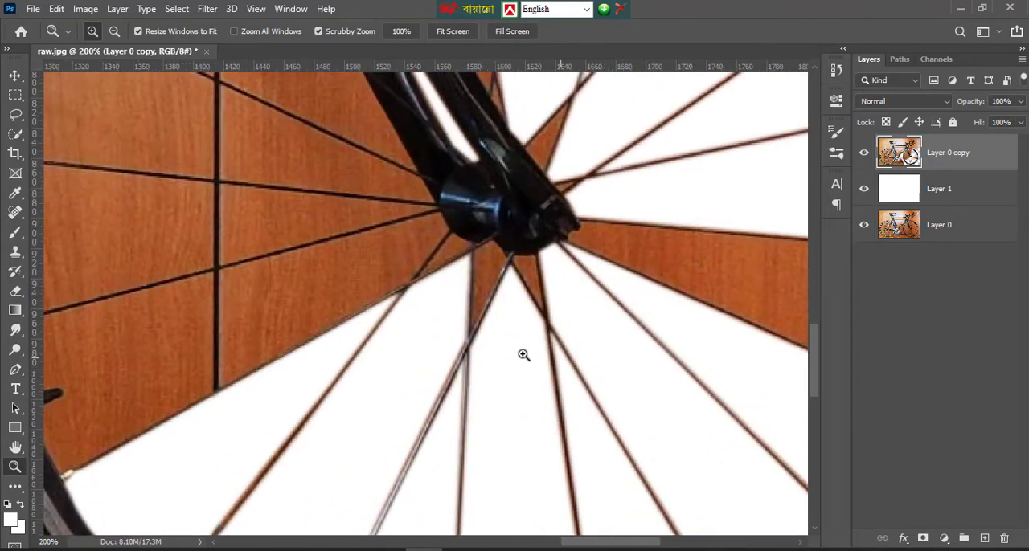
scroll(523, 354, down, 5)
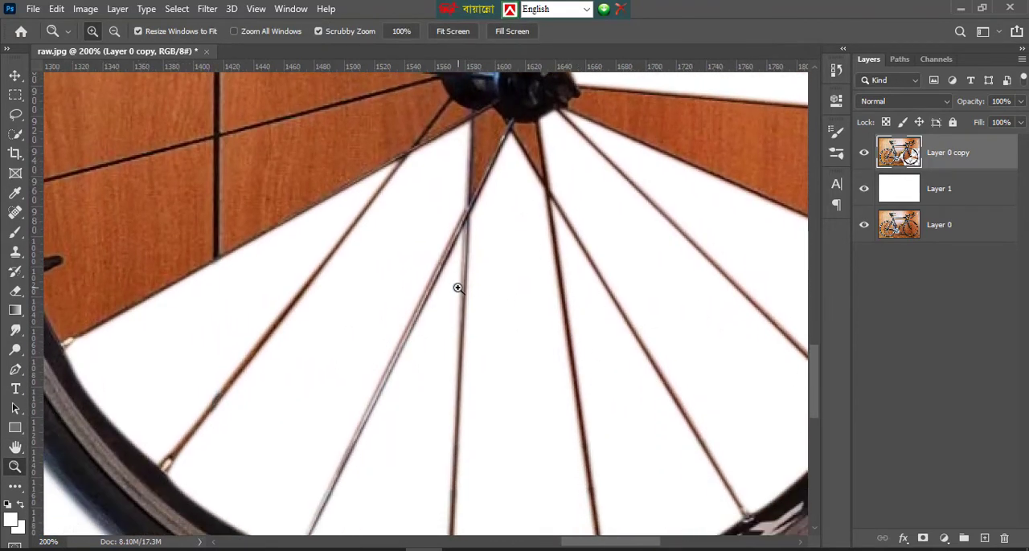
scroll(273, 275, up, 7)
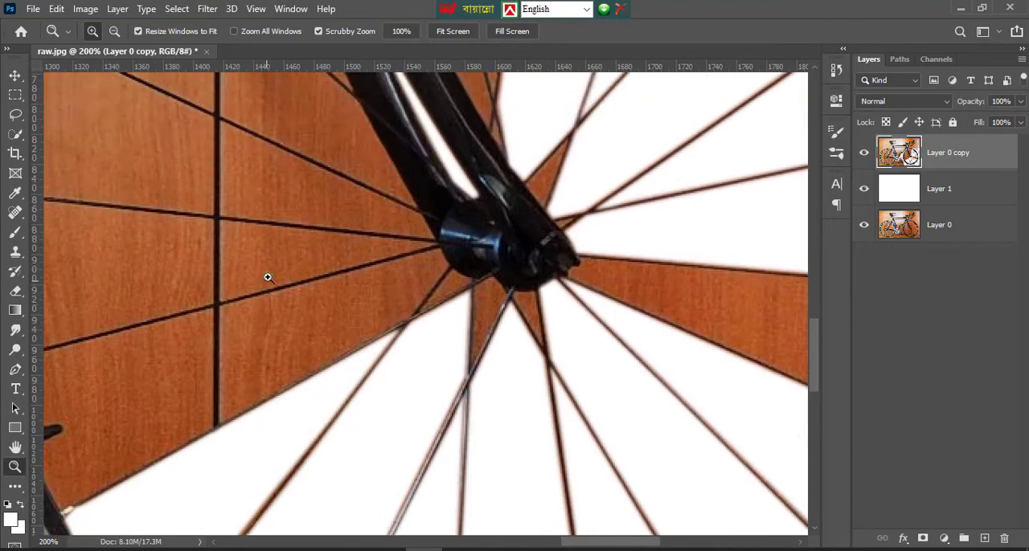
click(291, 275)
right_click(281, 236)
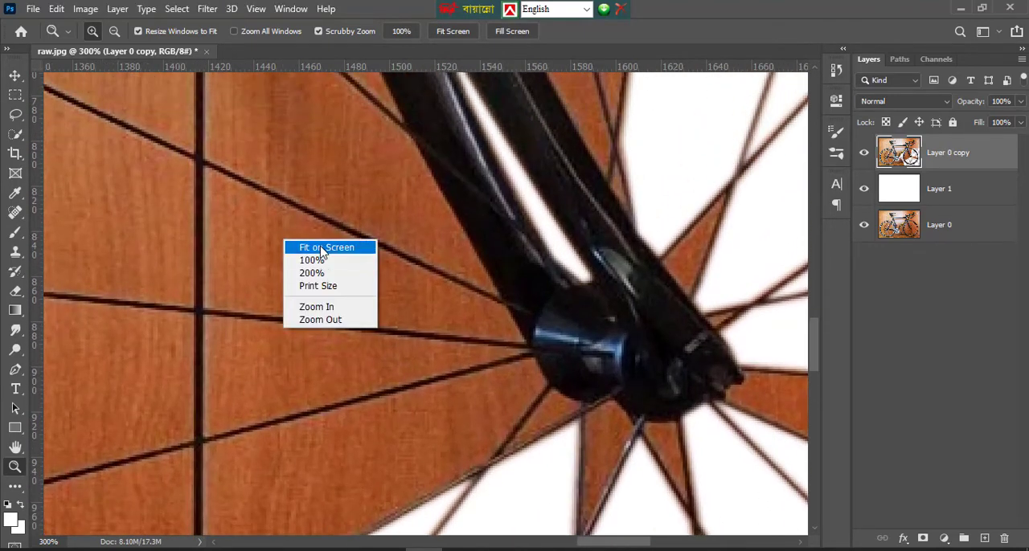
click(331, 246)
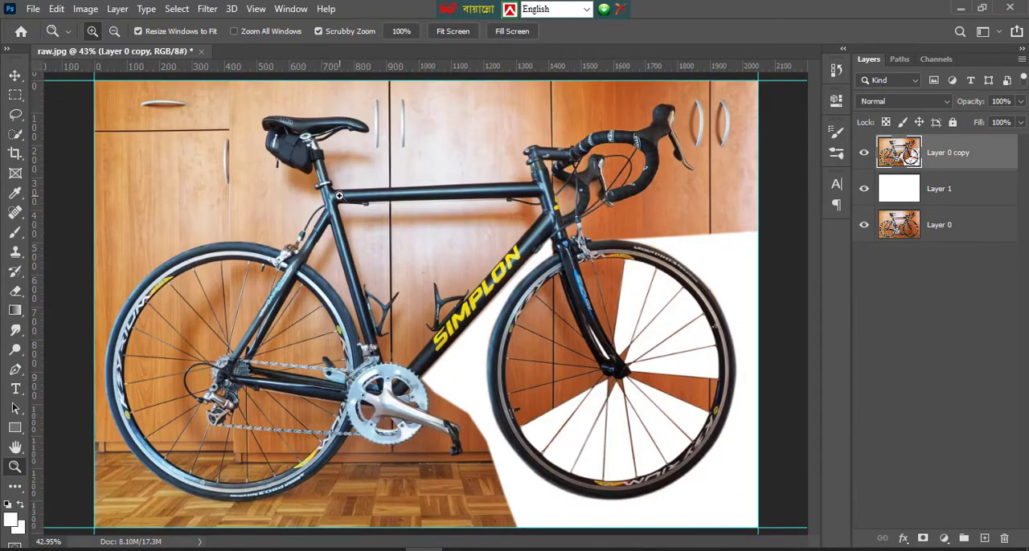
Examine the seat clamp and top-tube joint at up to 600% magnification, and fit the whole image on screen again
drag(340, 196, 316, 195)
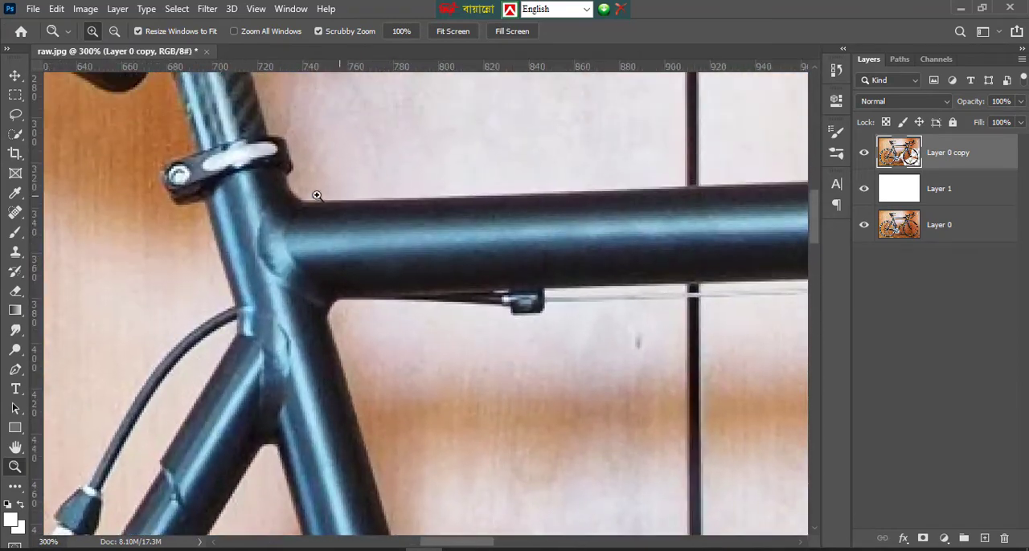
click(271, 188)
scroll(282, 189, up, 2)
click(266, 189)
click(260, 193)
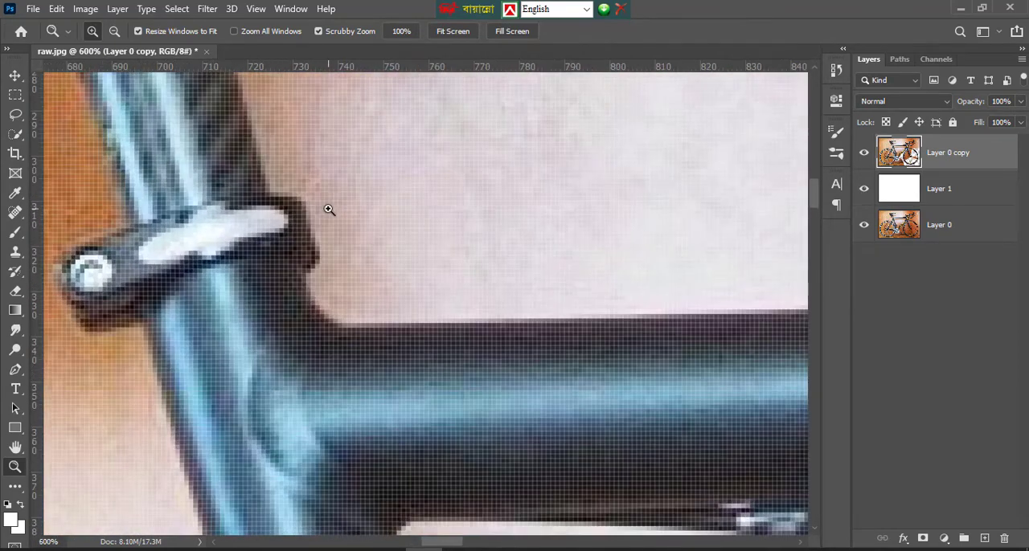
scroll(329, 207, down, 2)
right_click(298, 201)
click(337, 200)
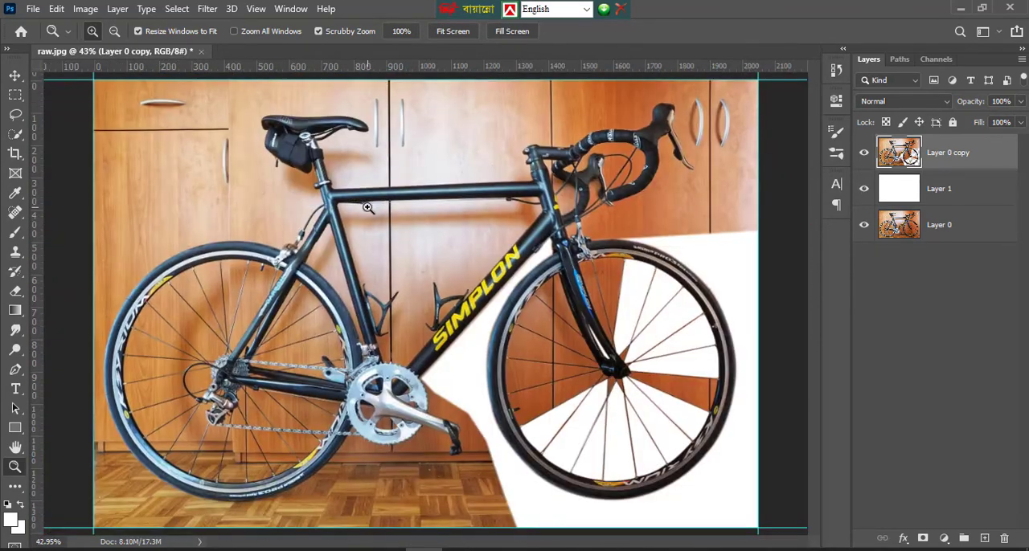
Examine the drivetrain and lower frame at 66.67%, and pan across to the partly cleared front wheel
click(368, 207)
click(368, 207)
scroll(434, 251, down, 4)
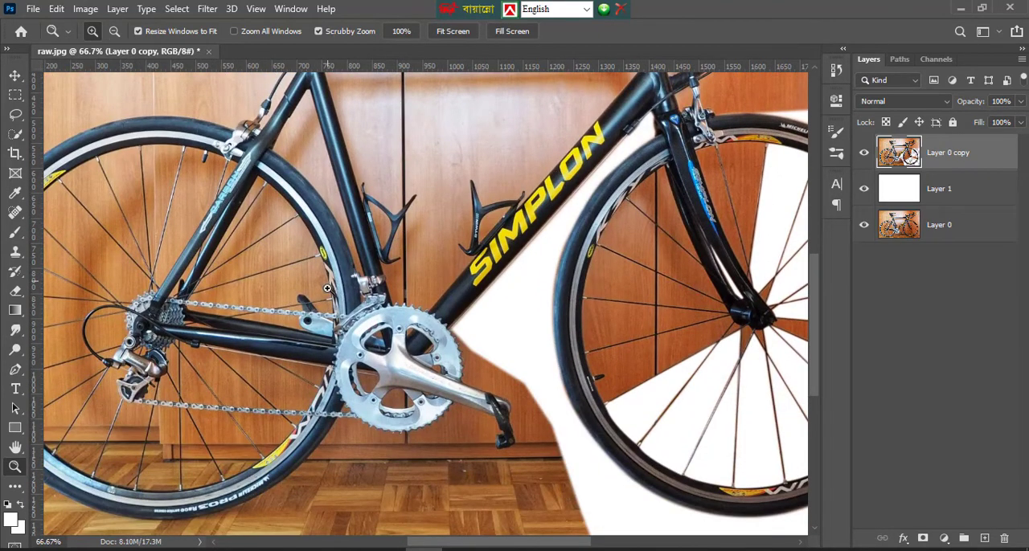
scroll(327, 287, down, 3)
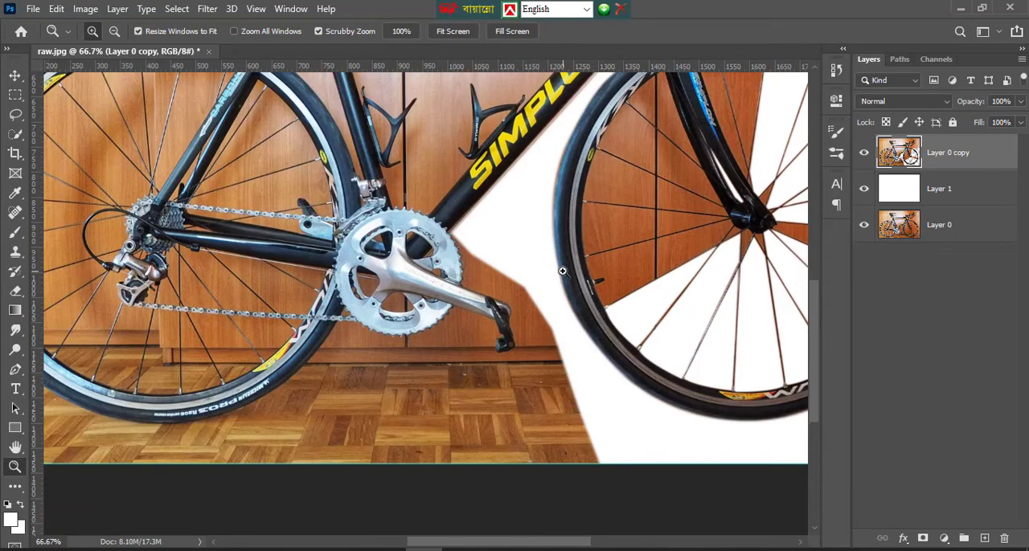
scroll(562, 271, up, 3)
scroll(567, 277, down, 3)
click(16, 447)
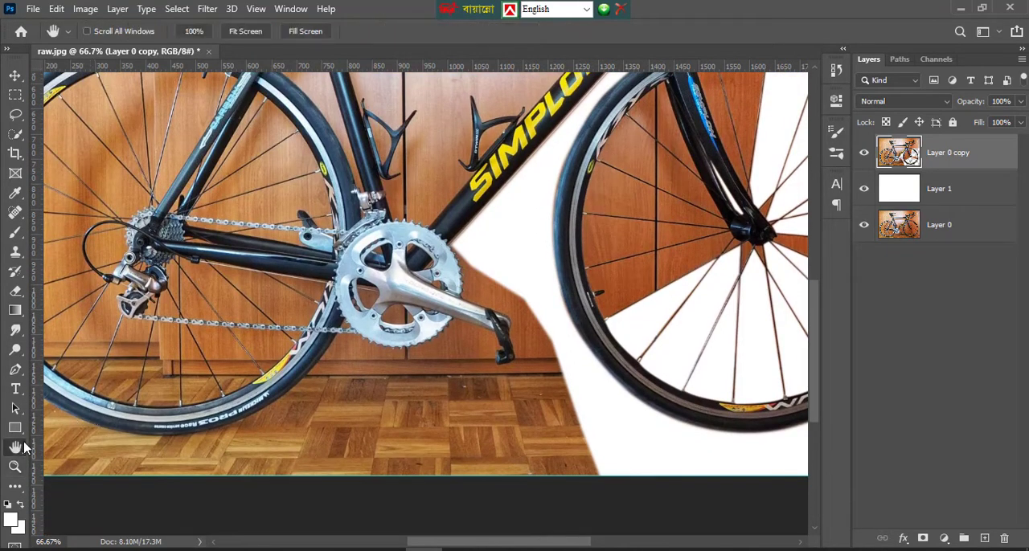
drag(499, 289, 239, 340)
scroll(275, 325, up, 2)
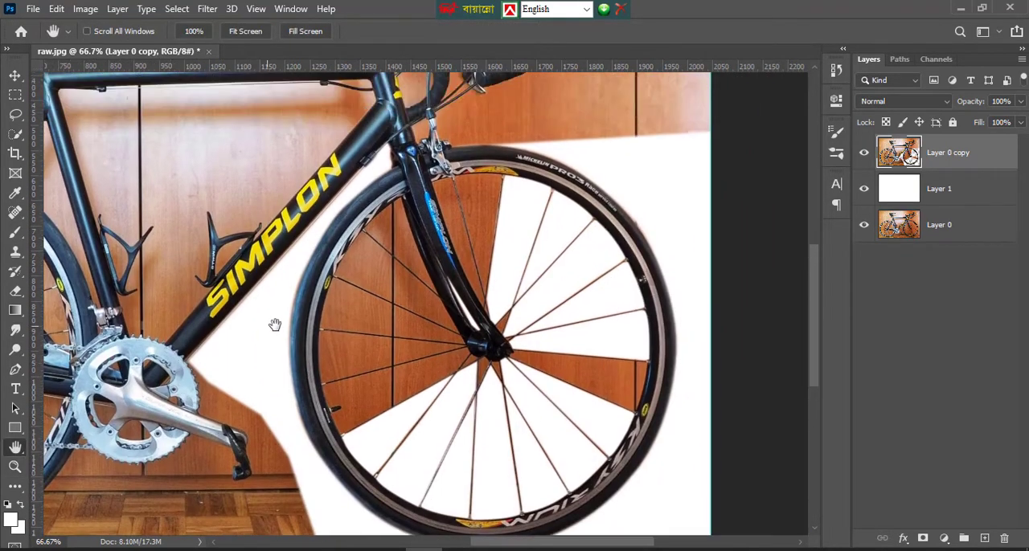
scroll(275, 325, up, 1)
Make the white Layer 1 the active layer and look over the front wheel's cleared and remaining areas
click(929, 188)
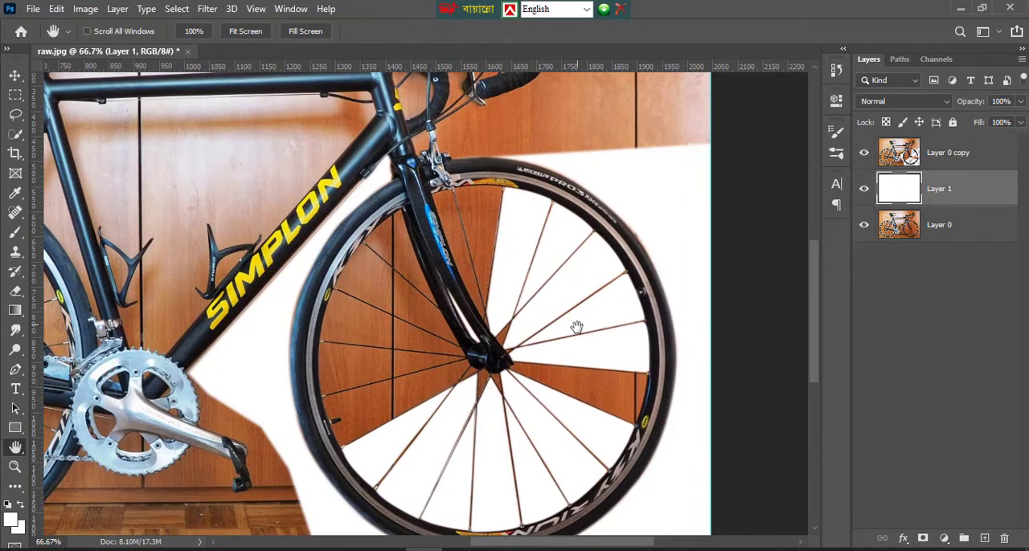
scroll(576, 328, down, 6)
scroll(506, 340, up, 2)
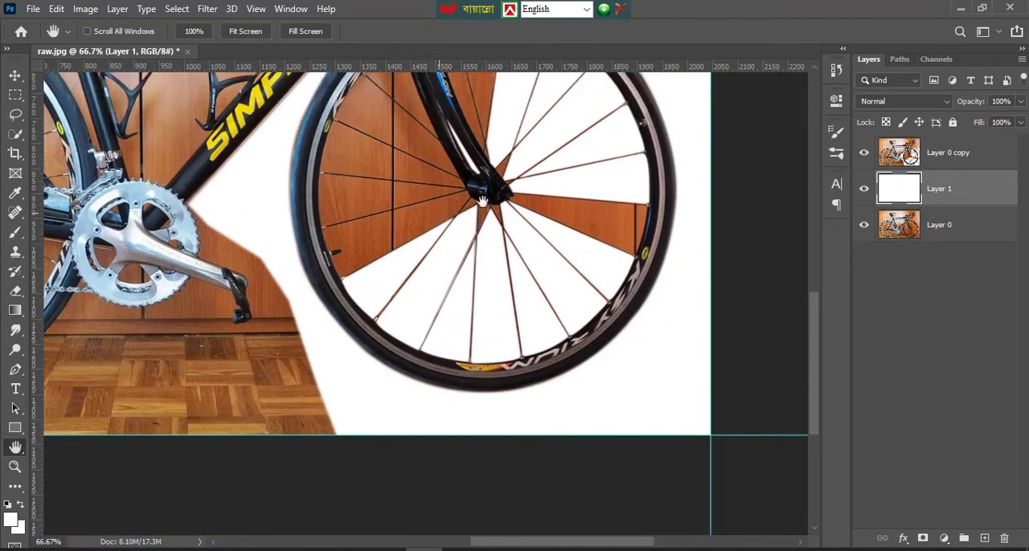
scroll(560, 275, up, 2)
scroll(549, 240, up, 2)
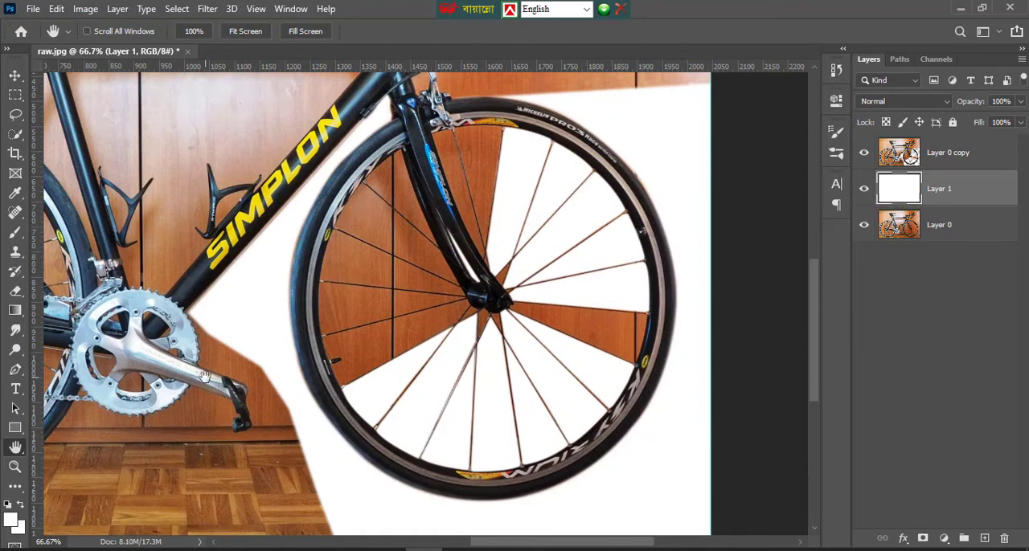
Start a Pen path at the down tube's junction with the chainring and trace the front teeth down toward the crank arm
double_click(15, 466)
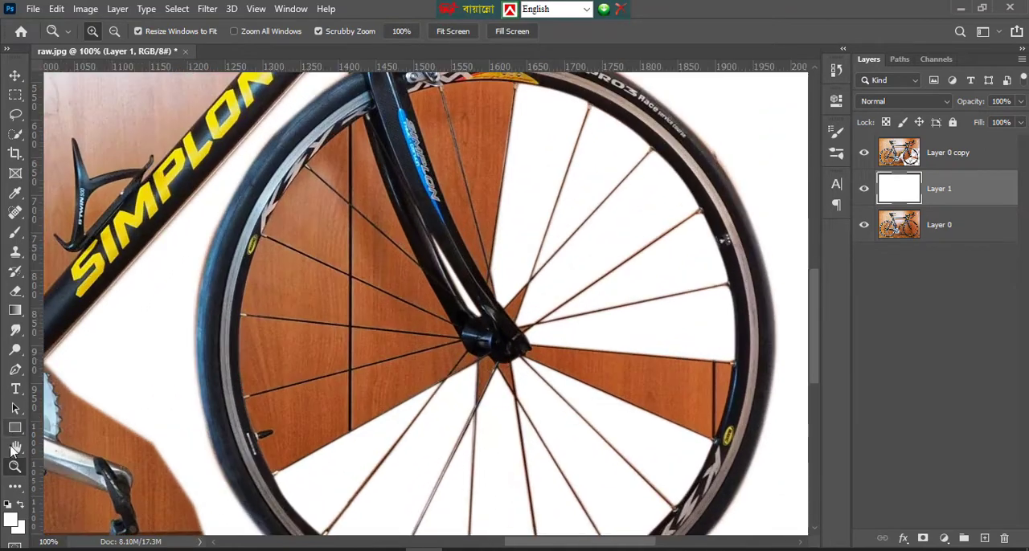
click(15, 449)
drag(227, 337, 678, 274)
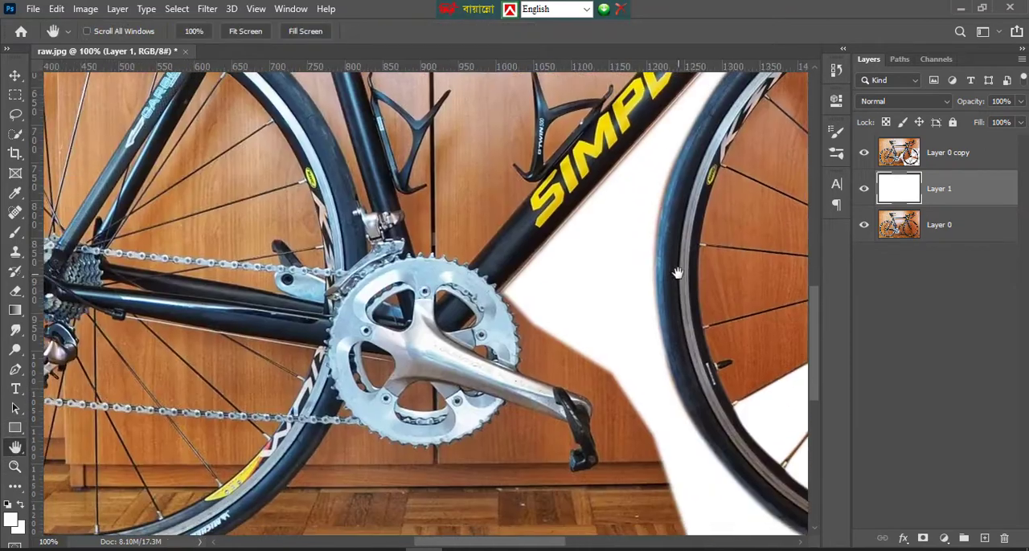
click(14, 467)
double_click(513, 324)
scroll(568, 320, down, 1)
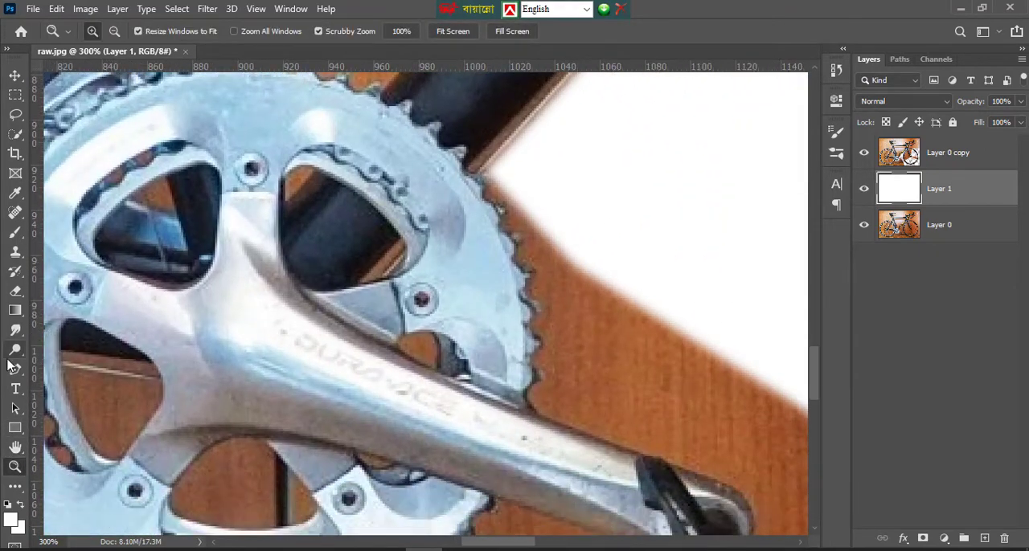
click(14, 369)
click(483, 171)
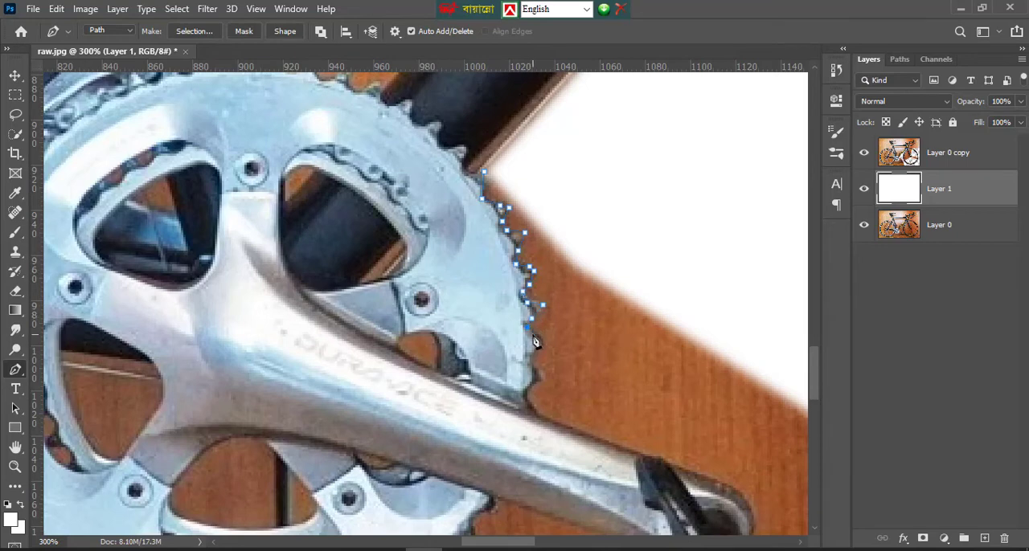
scroll(547, 338, down, 2)
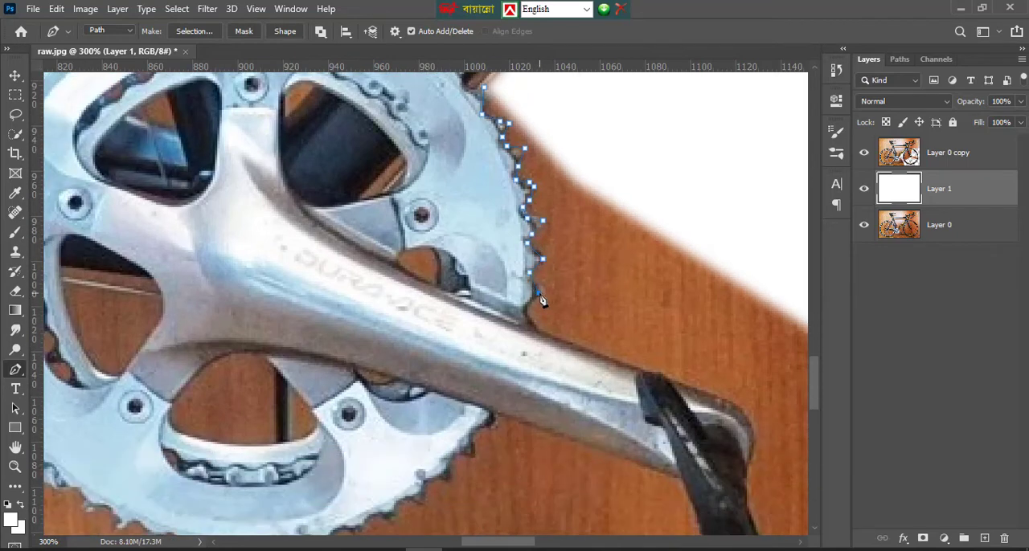
Continue the Pen path along the crank arm's upper edge and curve it around the arm's end onto the pedal
click(674, 381)
scroll(674, 381, down, 2)
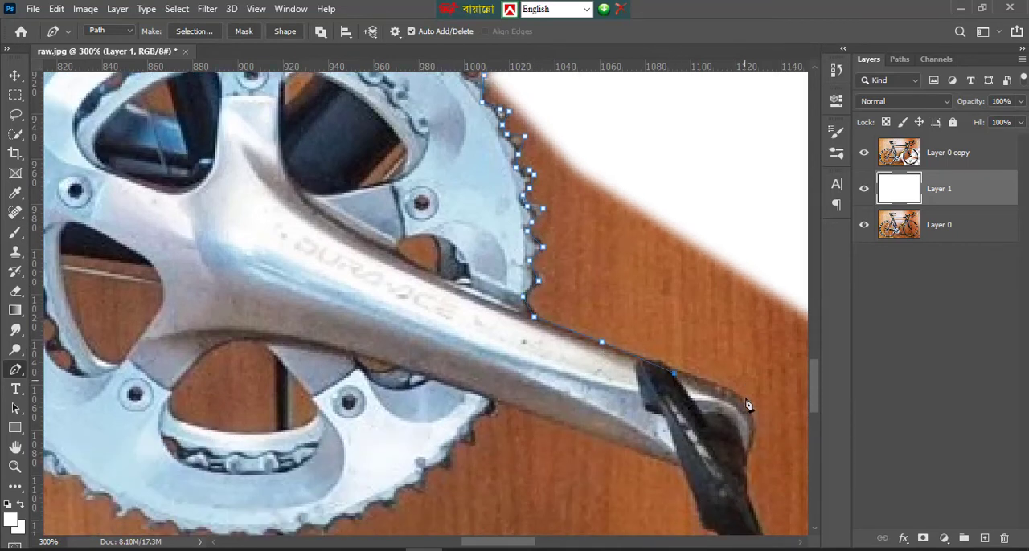
drag(746, 386, 760, 463)
alt+click(746, 386)
alt+click(747, 438)
scroll(756, 436, down, 1)
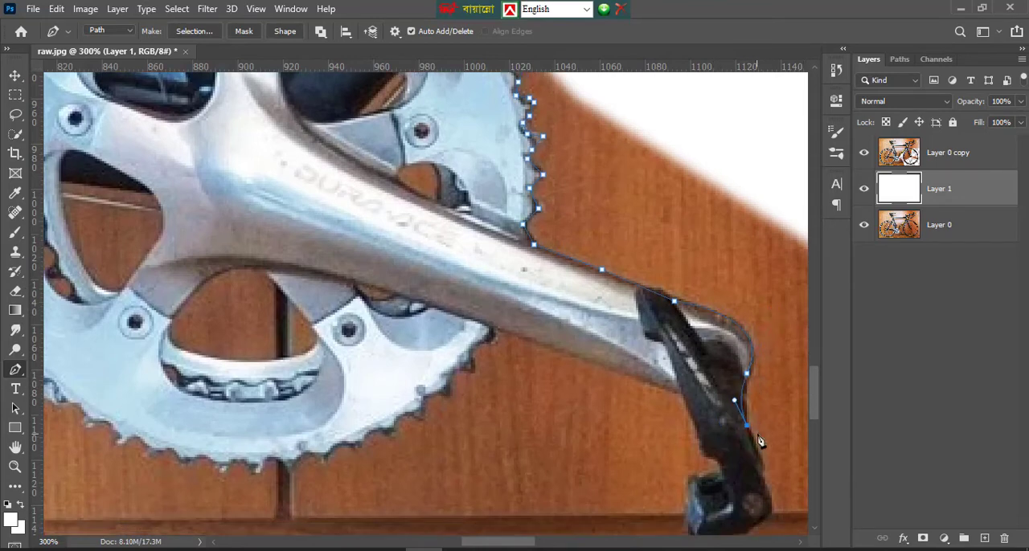
Trace the pedal's outer edge, its lower end and the small inner notch with corner and curved anchor points
scroll(759, 440, down, 3)
drag(753, 397, 724, 416)
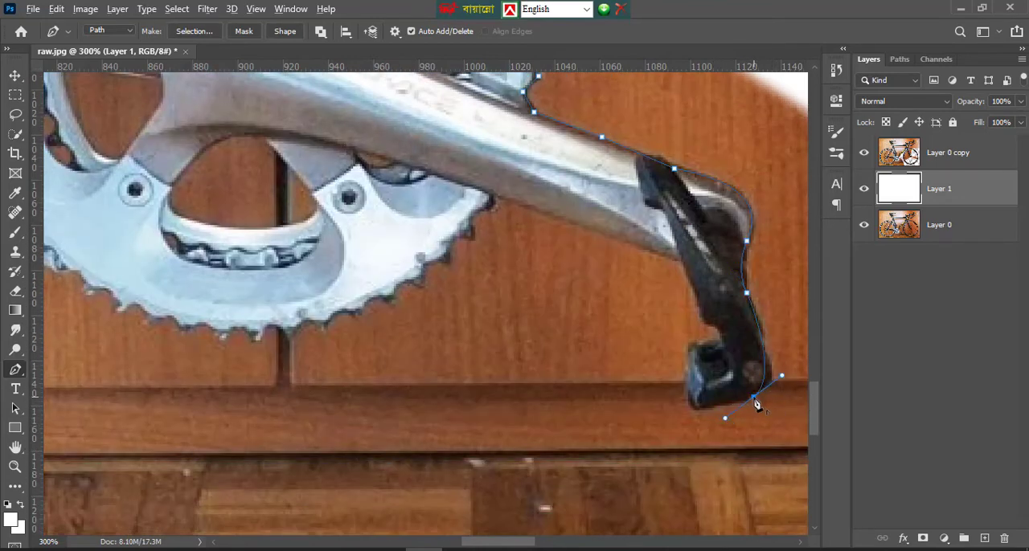
alt+click(753, 397)
click(701, 409)
drag(703, 343, 733, 352)
alt+click(703, 343)
click(721, 343)
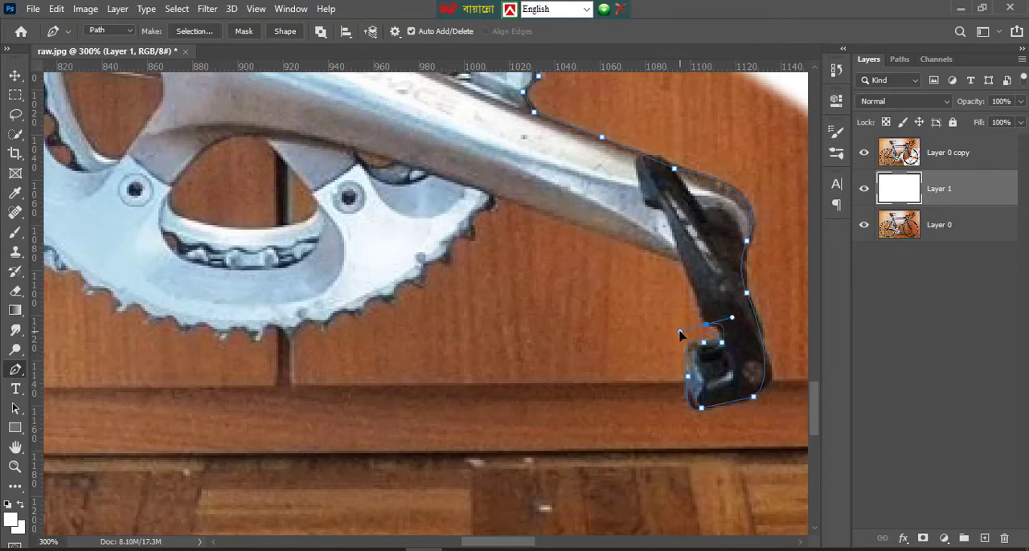
Trace back up the pedal, along the crank arm's underside, and around the chainring's lower teeth toward the chain
click(688, 273)
click(448, 258)
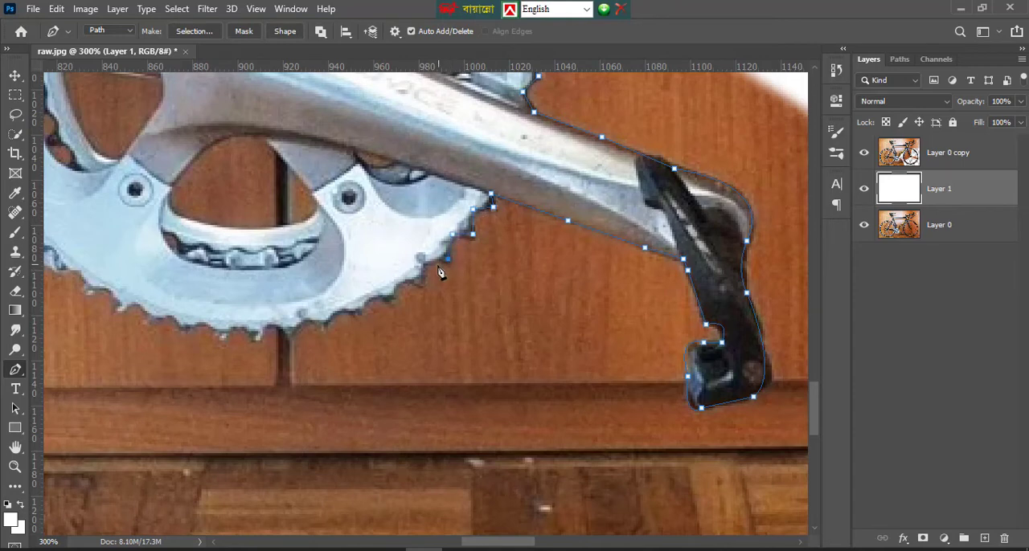
click(393, 293)
click(371, 295)
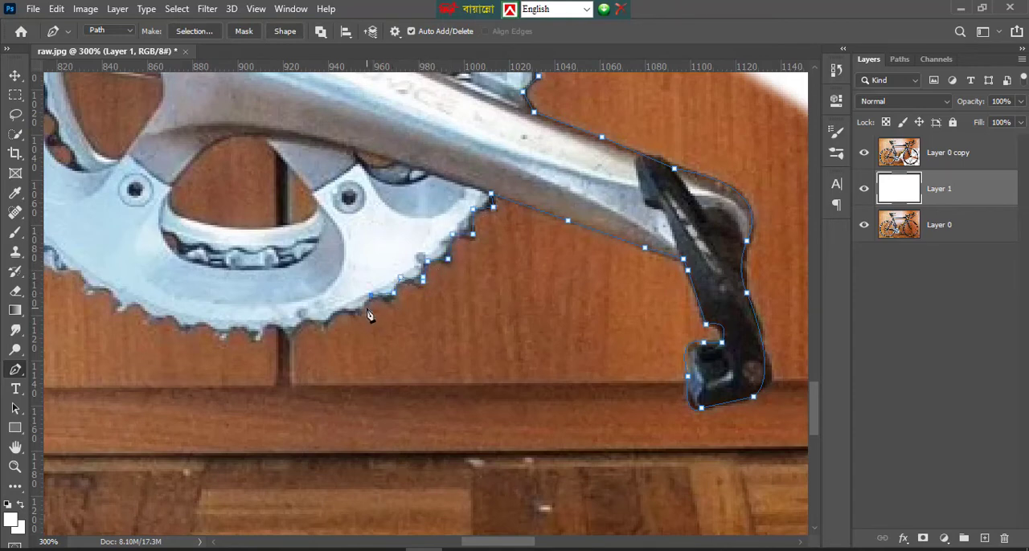
click(296, 335)
click(256, 340)
click(205, 323)
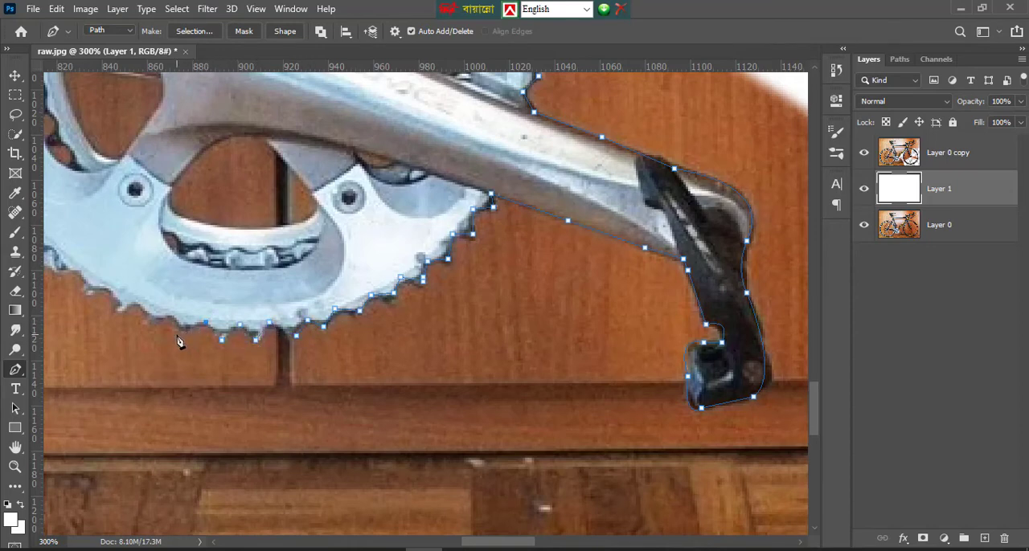
click(142, 307)
Continue the Pen path from the chainring along the underside of the chain's lower run to the rear tire
key(space)
drag(266, 335, 727, 445)
click(722, 474)
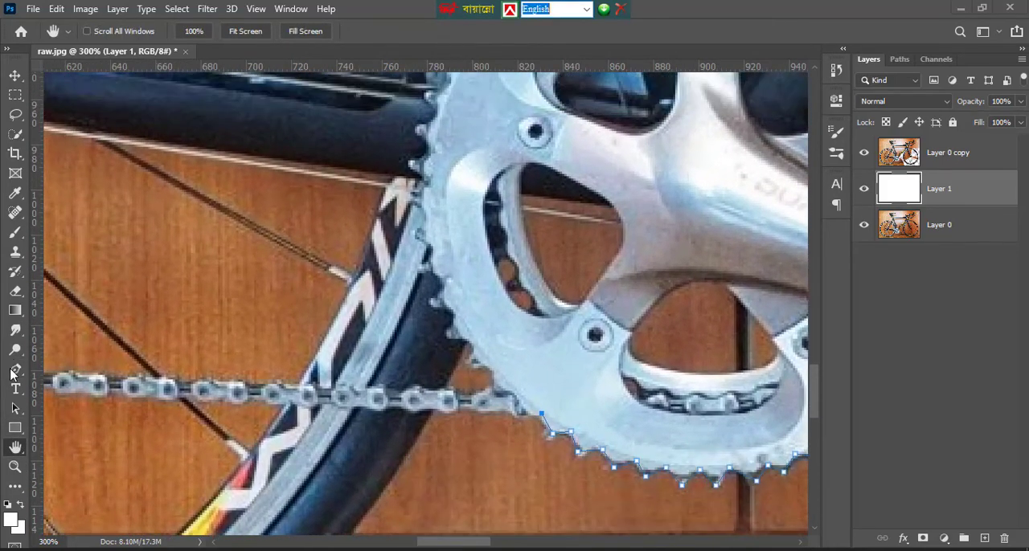
click(15, 370)
scroll(537, 394, down, 1)
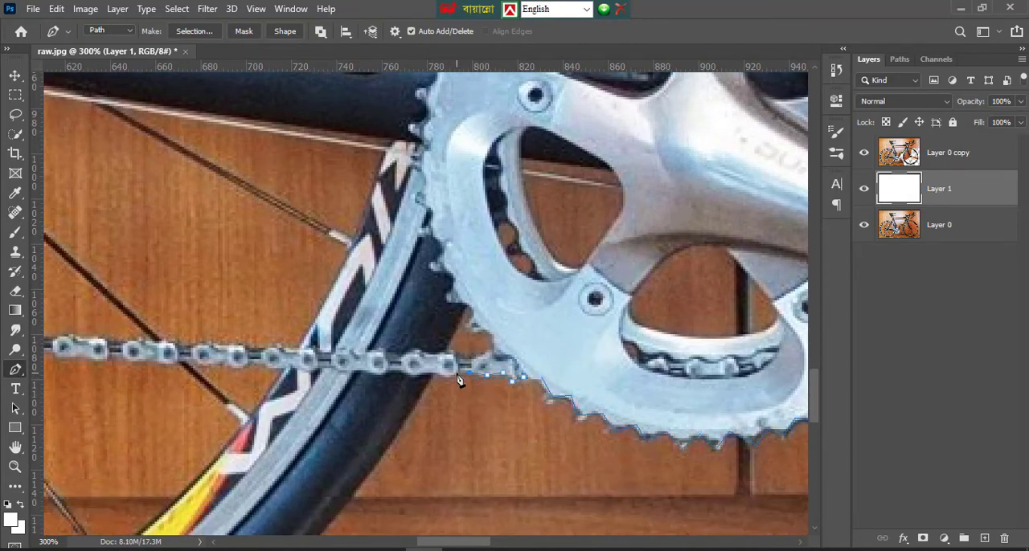
scroll(430, 384, down, 4)
Curve the path along the rear tire's outer edge from the chain down toward the Michelin lettering
drag(351, 340, 312, 408)
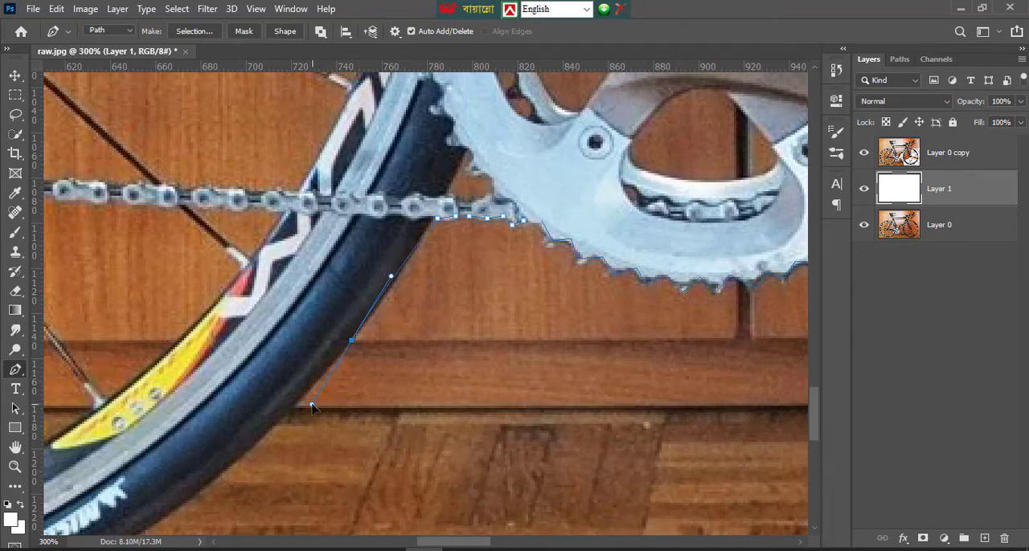
scroll(358, 353, down, 4)
drag(148, 387, 444, 352)
alt+click(148, 387)
scroll(169, 418, down, 4)
key(space)
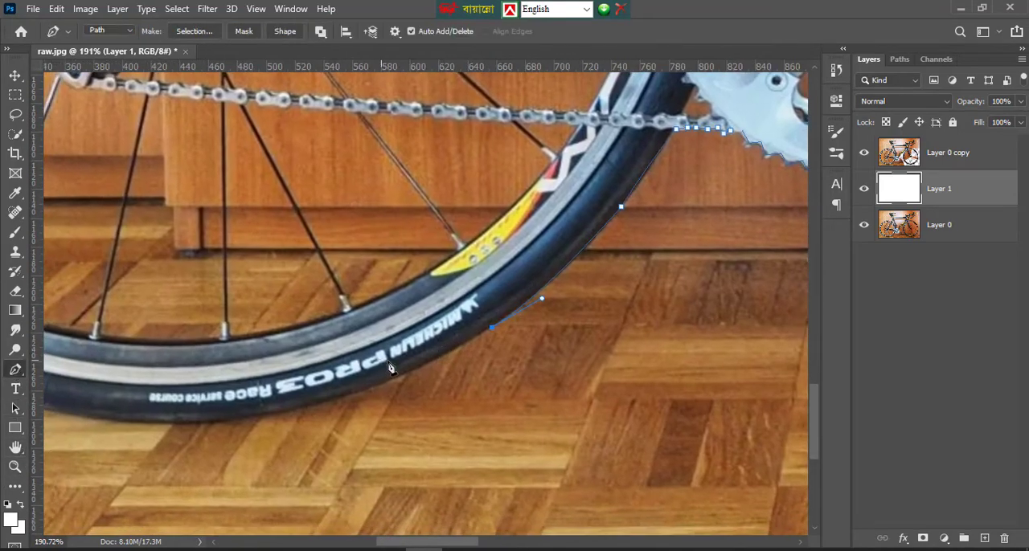
Trace the bottom of the rear tire with long curved segments, past its lowest point and up toward the back
drag(349, 394, 298, 410)
alt+click(348, 395)
key(space)
drag(109, 426, 300, 401)
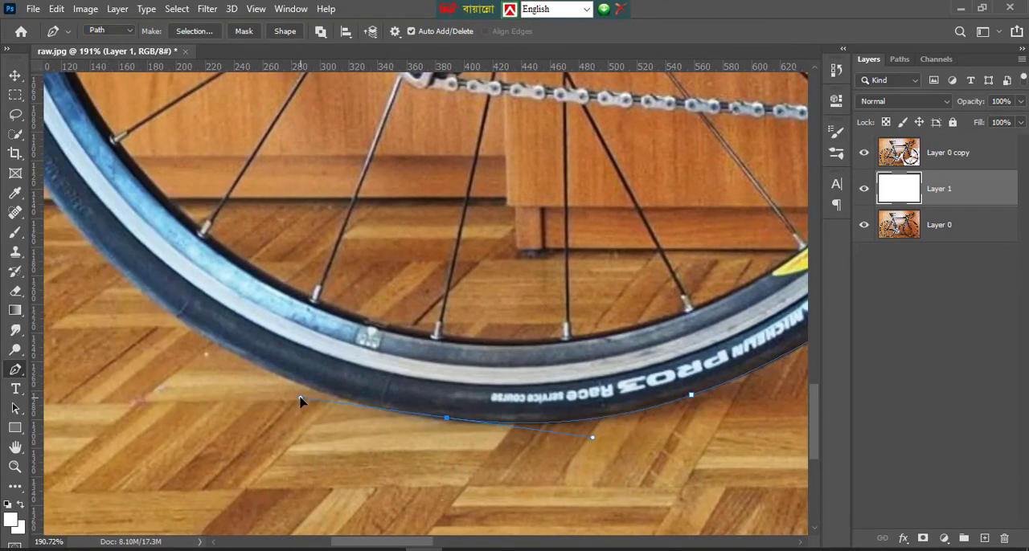
drag(183, 324, 58, 237)
scroll(181, 326, up, 1)
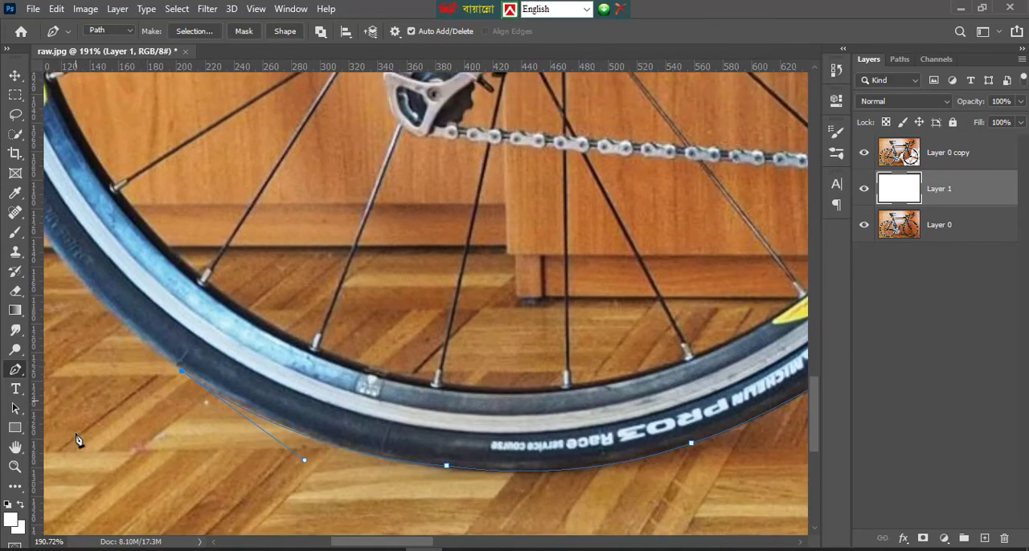
Extend the path up the rearmost side of the rear tire to about the wheel's mid-height
click(18, 449)
drag(191, 331, 609, 430)
key(p)
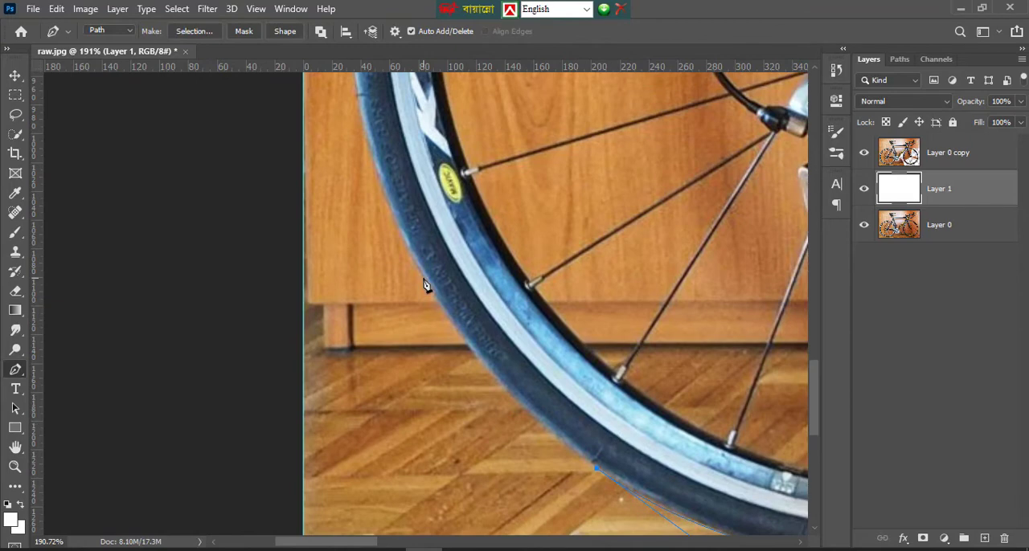
drag(424, 276, 393, 207)
scroll(426, 286, up, 3)
drag(352, 215, 352, 107)
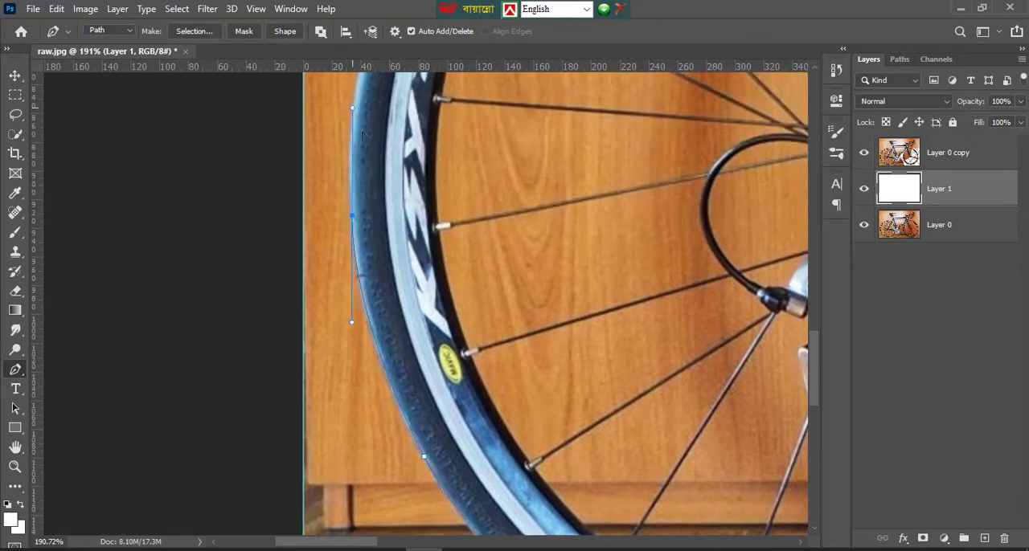
Trace the upper back quarter of the rear tire with short curved segments toward its top
scroll(354, 222, up, 2)
drag(369, 162, 397, 110)
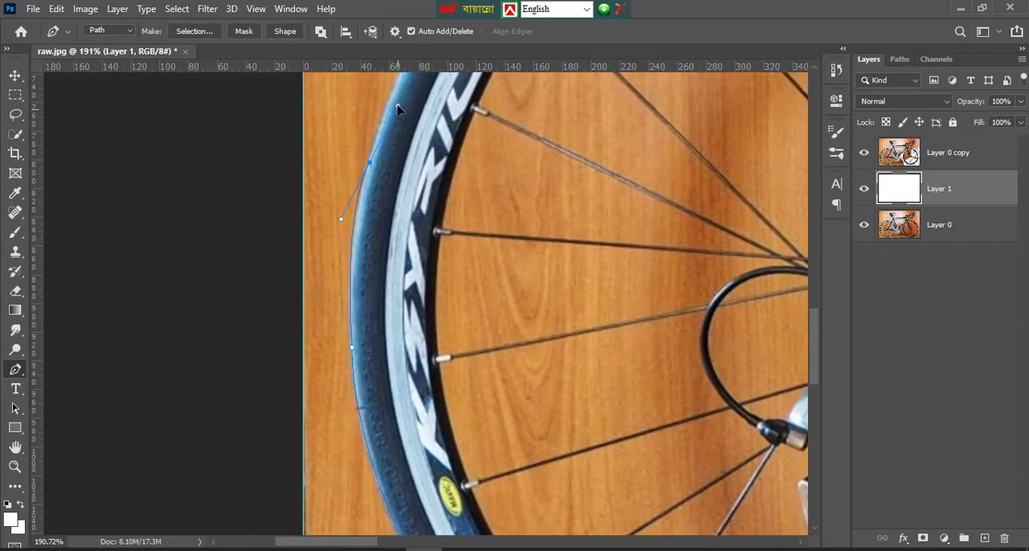
scroll(425, 161, up, 3)
drag(449, 187, 495, 136)
scroll(514, 181, up, 2)
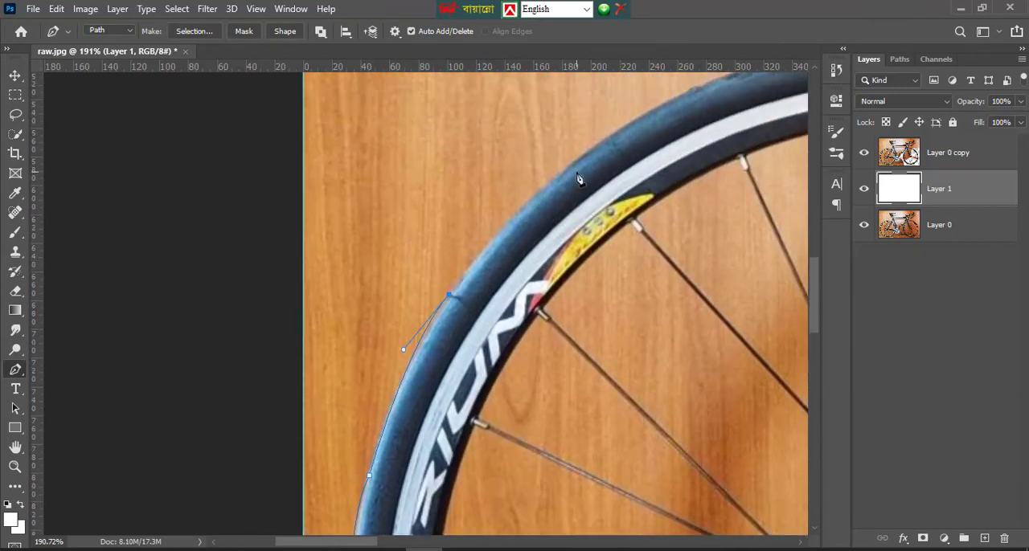
drag(568, 165, 595, 153)
scroll(568, 172, up, 2)
drag(698, 199, 735, 185)
scroll(737, 210, up, 1)
scroll(737, 211, up, 1)
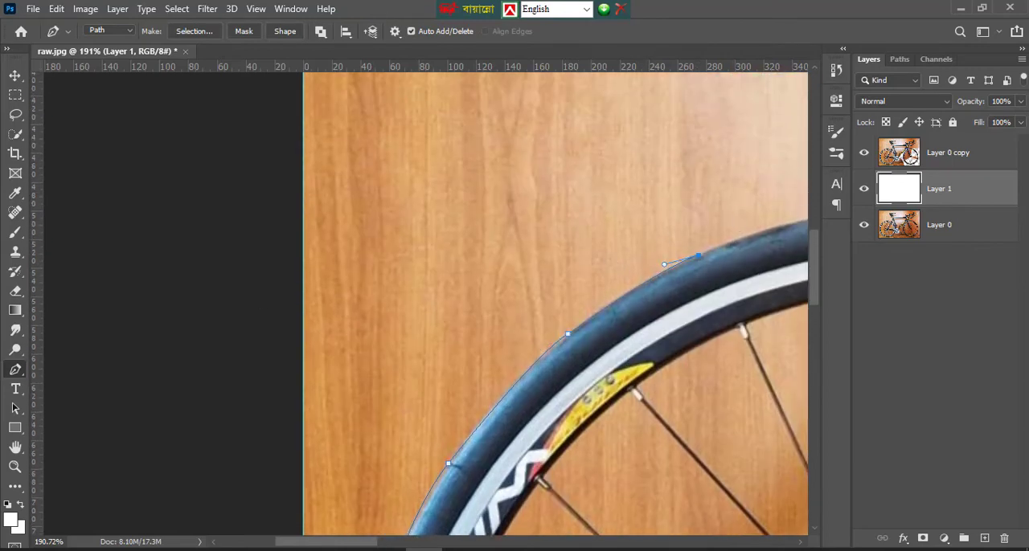
Carry the Pen path over the top of the rear tire and down to the rear brake caliper
click(16, 447)
drag(480, 336, 18, 415)
click(15, 370)
drag(460, 290, 557, 299)
drag(656, 324, 727, 358)
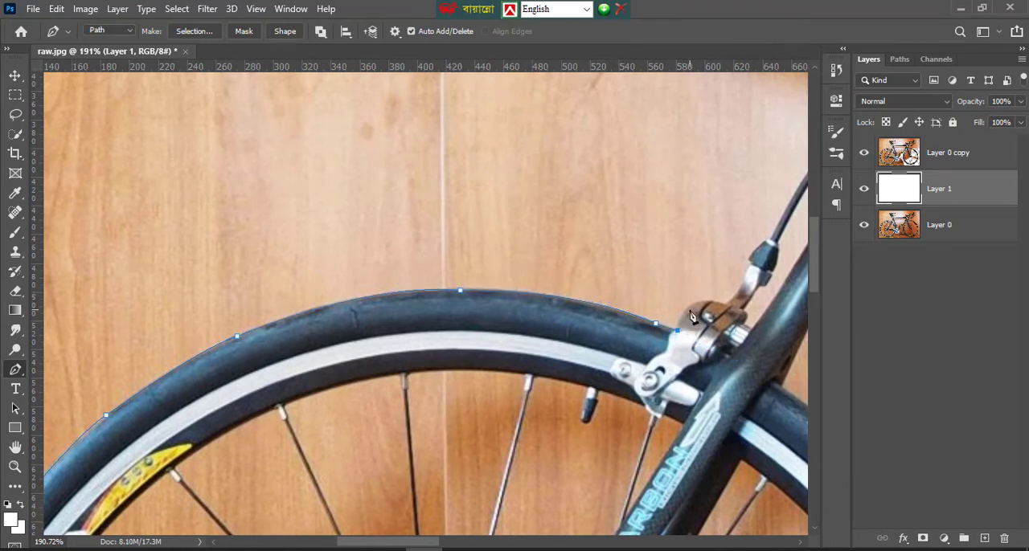
Trace around the rear brake caliper's upper arm and cable adjuster to the start of the brake cable
drag(722, 303, 766, 321)
click(746, 269)
click(766, 240)
click(777, 227)
Follow the rear brake cable's outer curve up to the seat tube and turn the path onto the tube's edge
click(17, 448)
drag(510, 358, 211, 424)
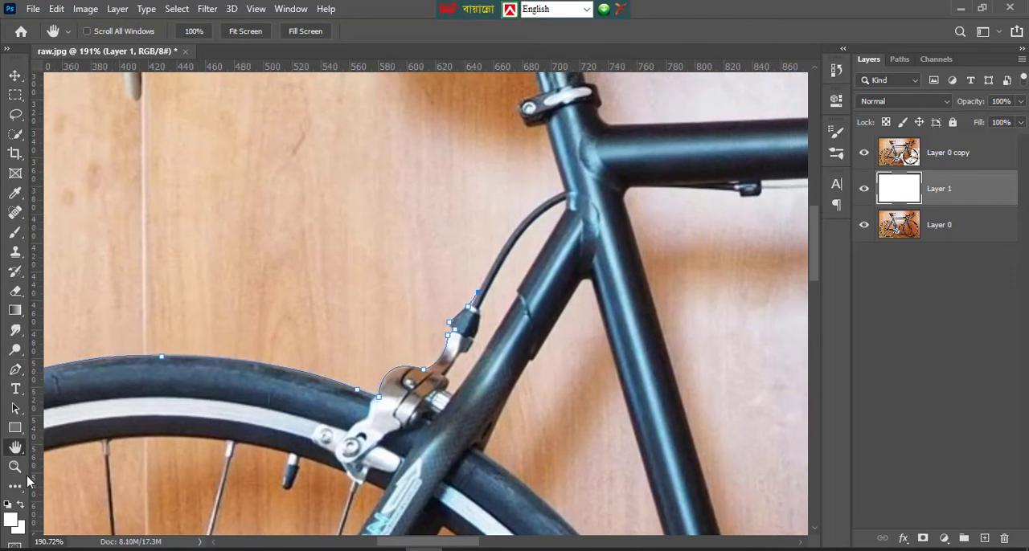
click(16, 370)
scroll(512, 386, up, 3)
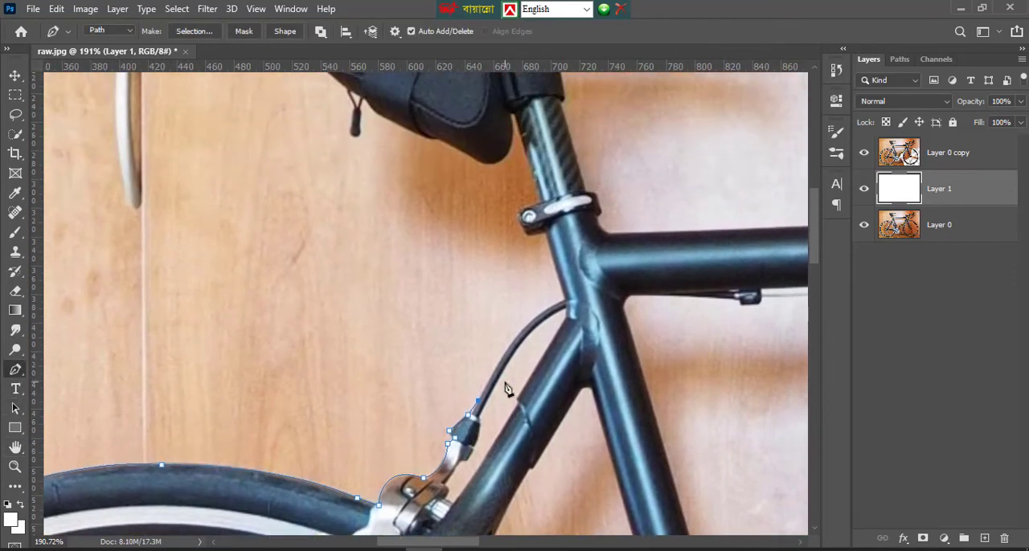
drag(565, 301, 617, 279)
alt+click(565, 300)
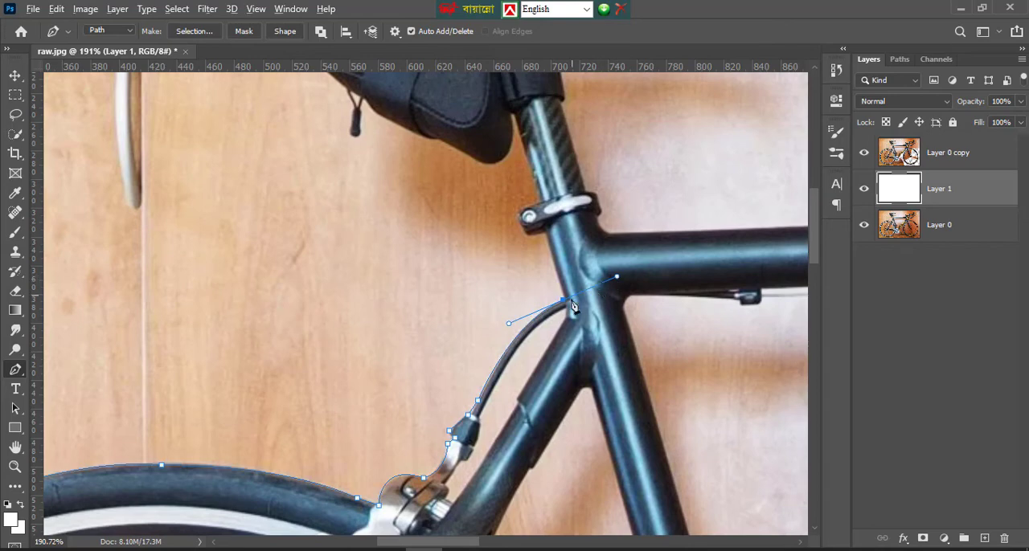
click(564, 292)
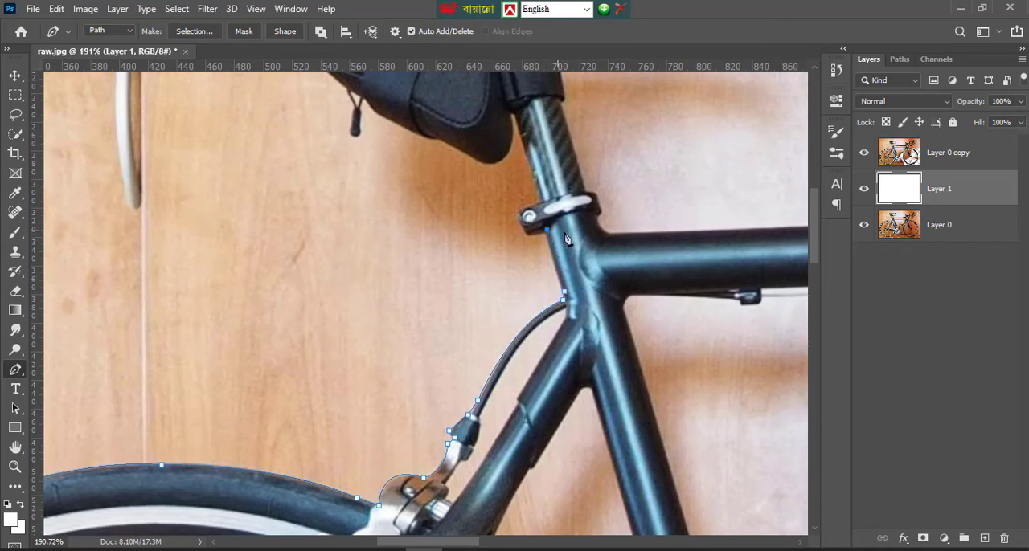
Trace past the seat clamp and seatpost, and around the lower tip and underside of the saddle bag, redoing one misplaced curve
drag(534, 208, 581, 184)
alt+click(537, 210)
drag(469, 154, 416, 142)
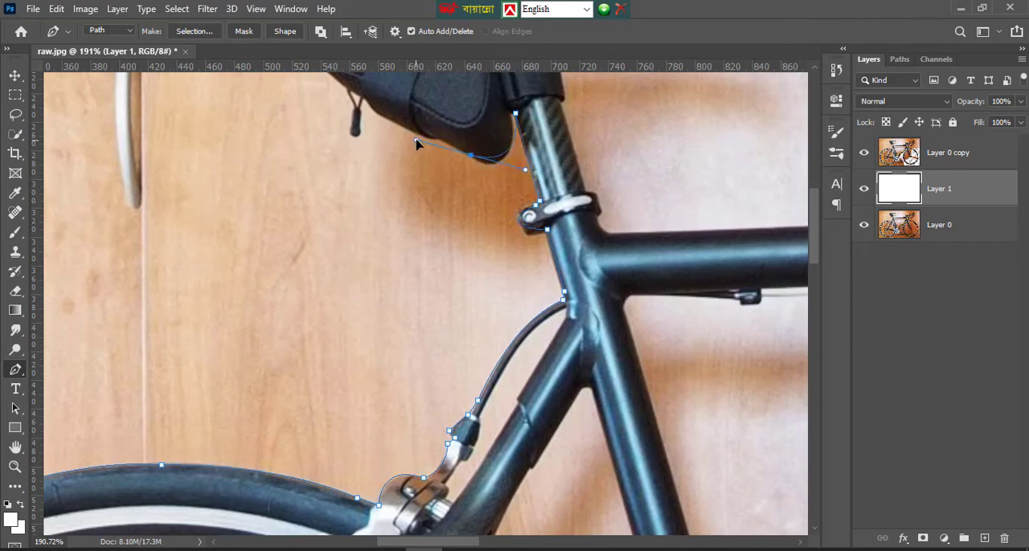
key(ctrl+z)
drag(474, 158, 383, 105)
click(475, 161)
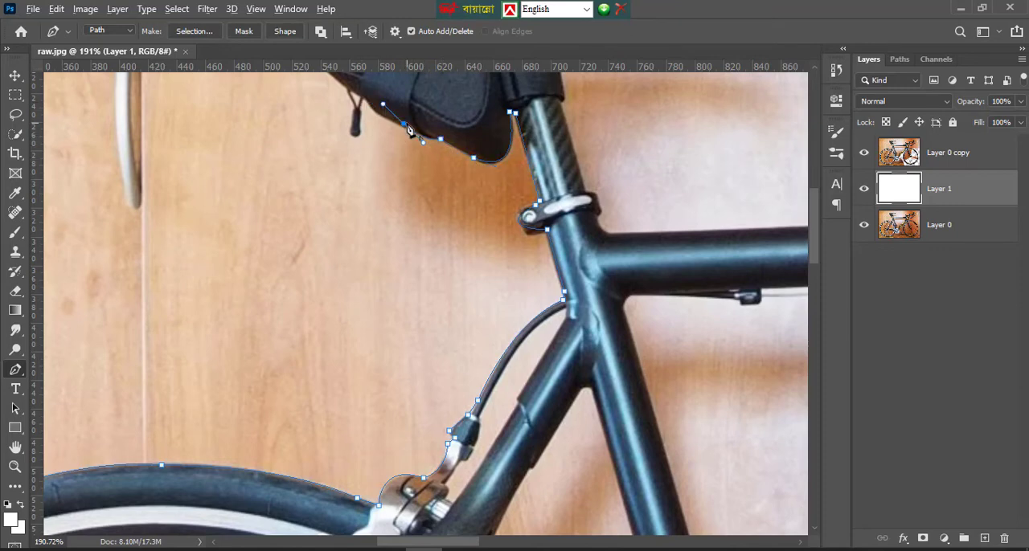
alt+click(404, 123)
Trace the saddle bag's lower corner and rear side up to the saddle, redoing the final curve at the saddle's underside
scroll(393, 133, up, 2)
scroll(381, 175, up, 1)
drag(364, 207, 340, 96)
alt+click(365, 208)
alt+click(313, 171)
scroll(316, 177, up, 2)
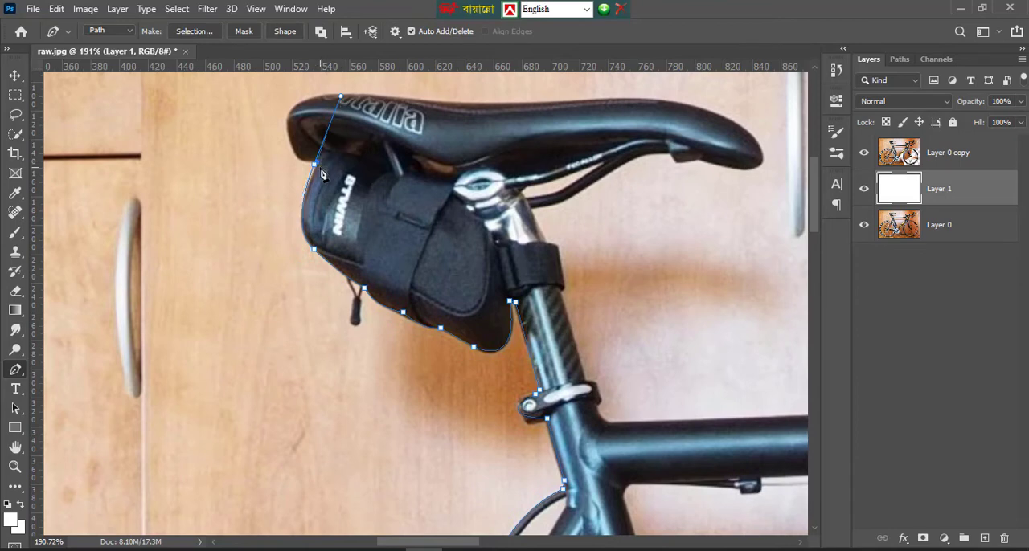
key(ctrl+z)
key(ctrl+z)
drag(316, 164, 344, 108)
alt+click(314, 164)
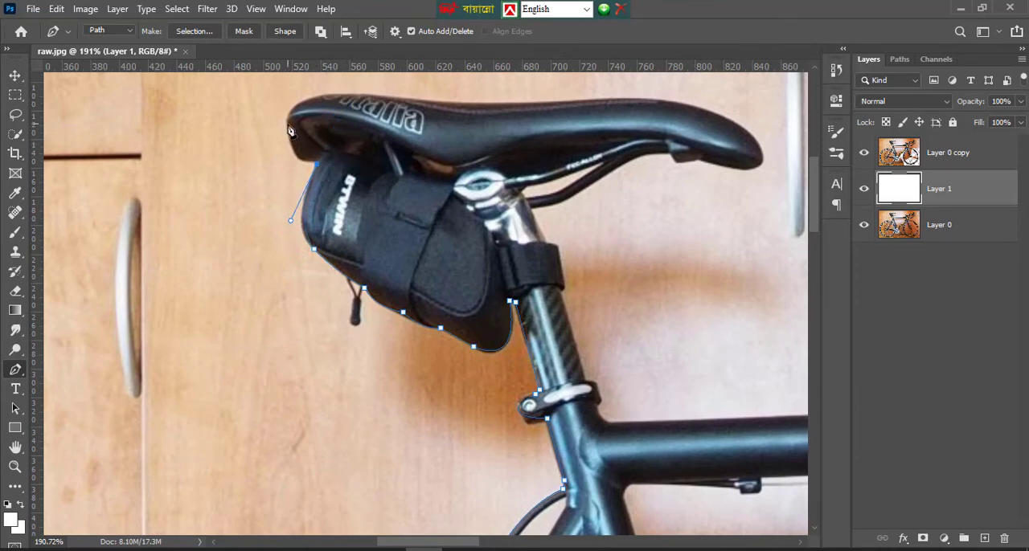
Curve the Pen path around the back of the saddle and along its top edge toward the nose
mouse_move(287, 122)
mouse_down()
mouse_move(278, 72)
mouse_move(282, 108)
mouse_move(297, 109)
mouse_move(287, 124)
mouse_up()
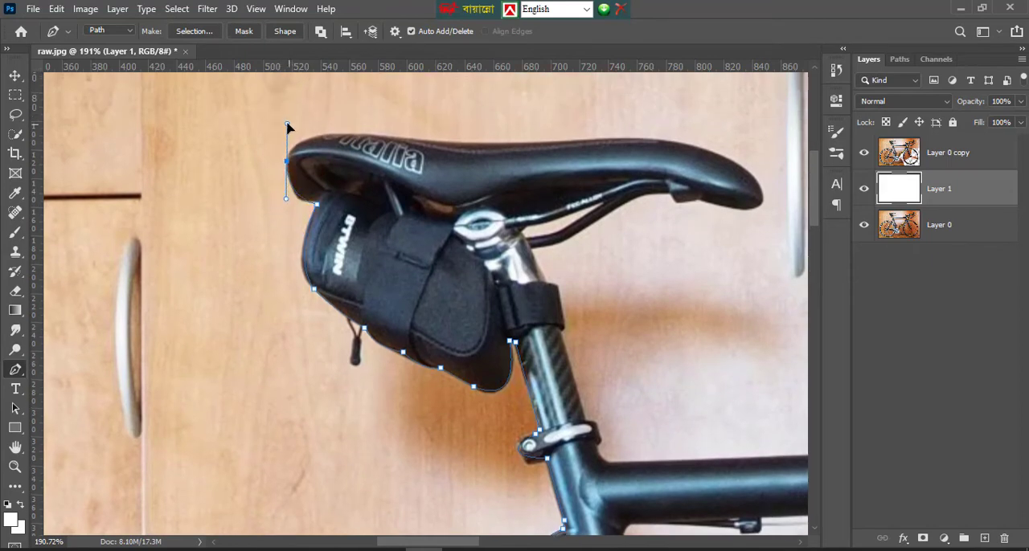
drag(357, 136, 424, 143)
drag(567, 140, 627, 125)
alt+click(566, 140)
Trace around the saddle's nose, back along its underside, and onto the lower edge of the saddle rail
drag(762, 193, 649, 187)
alt+click(712, 205)
click(698, 199)
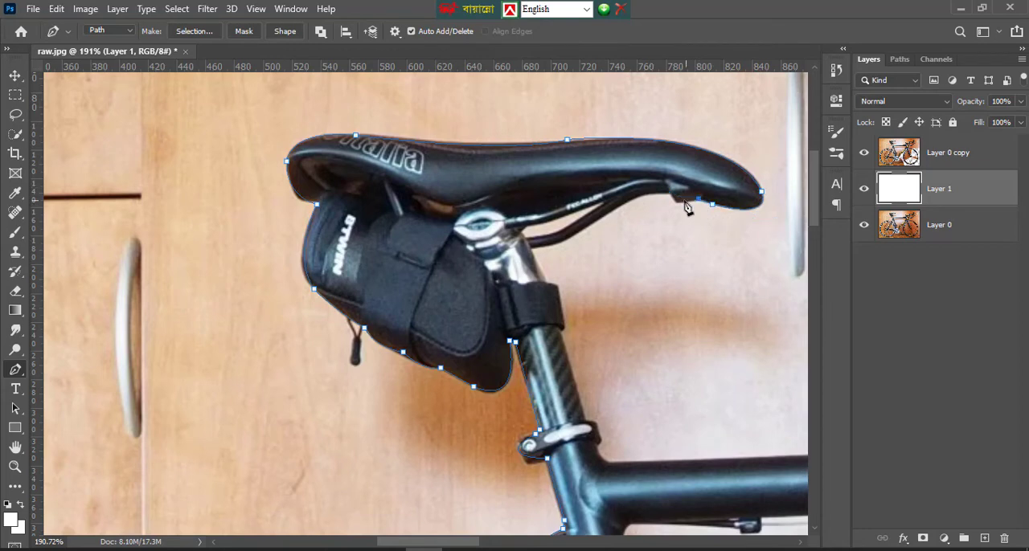
drag(582, 232, 516, 286)
alt+click(582, 232)
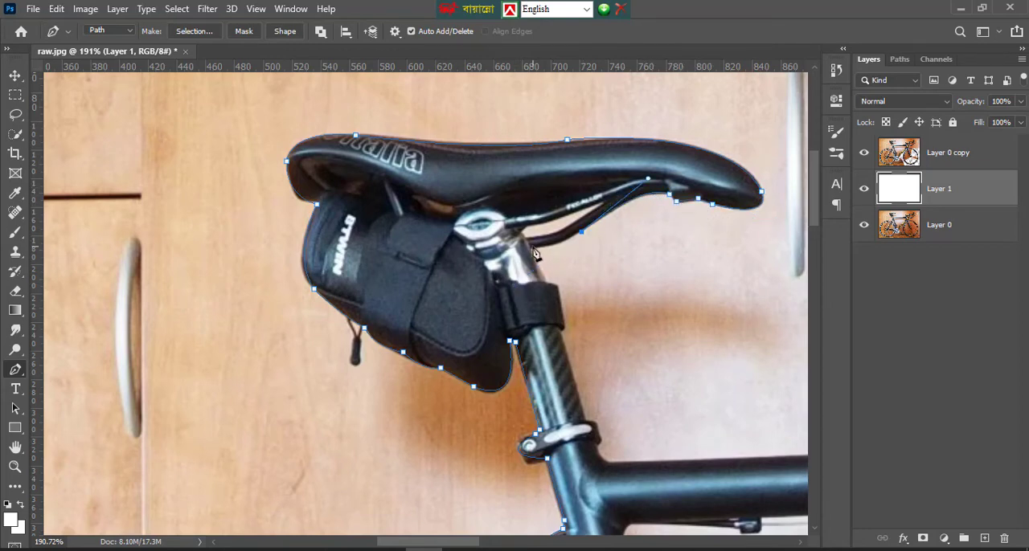
Continue the path from the saddle rail down the front of the seatpost head and around the bag's strap
drag(532, 248, 500, 249)
alt+click(531, 248)
click(545, 282)
click(559, 286)
scroll(566, 349, down, 3)
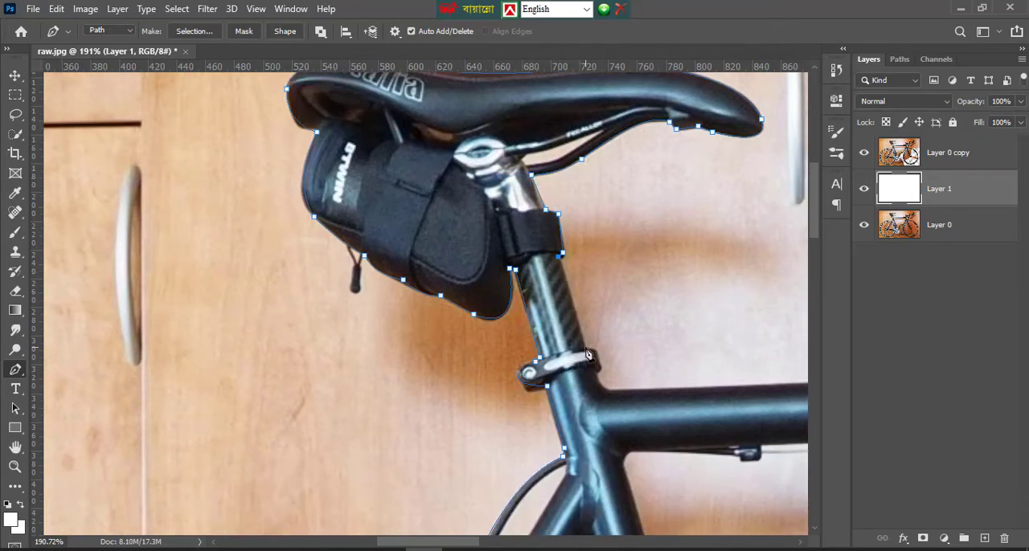
Trace the path around the front of the seatpost clamp and onto the upper edge of the top tube
click(586, 349)
drag(598, 372, 651, 384)
click(598, 372)
alt+click(621, 389)
click(727, 387)
Continue the Pen path along the top tube's upper edge to just before the head tube
click(16, 449)
drag(628, 330, 195, 321)
drag(416, 330, 141, 317)
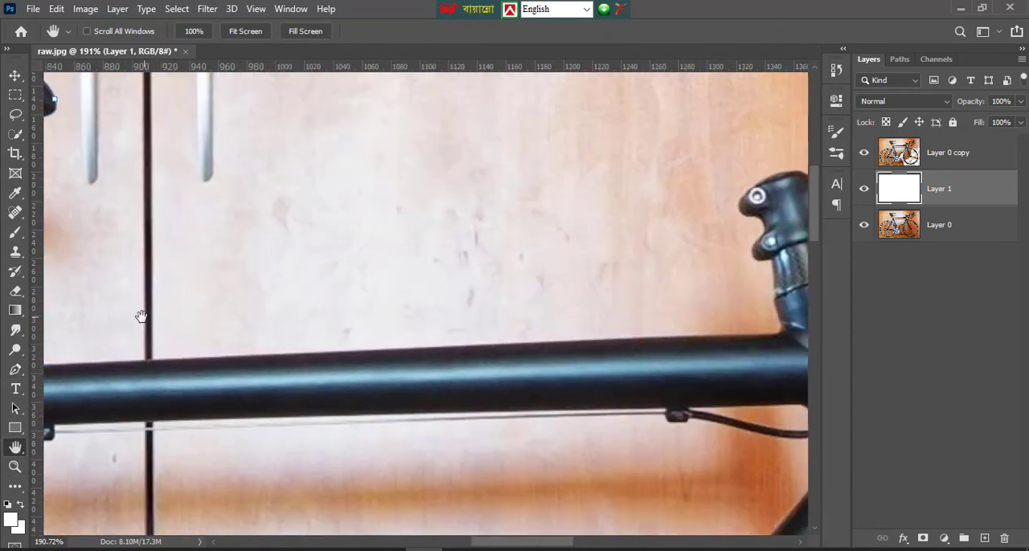
click(15, 369)
click(411, 350)
click(751, 336)
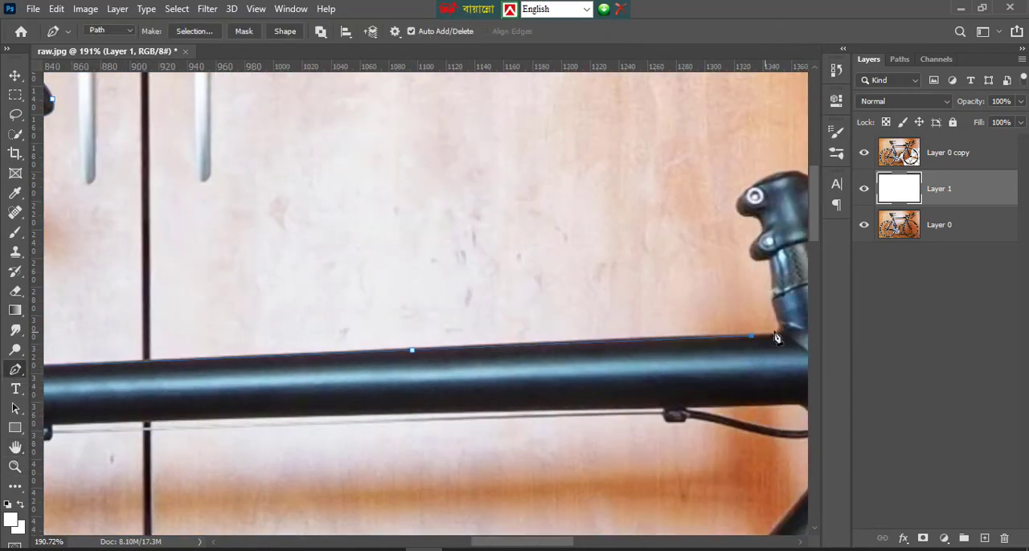
Trace up the rear of the head tube and around the stem's two clamp bolts to the stem's top
mouse_move(785, 327)
mouse_down()
mouse_move(758, 273)
mouse_move(811, 328)
mouse_move(780, 309)
mouse_up()
scroll(772, 265, up, 2)
drag(758, 273, 794, 196)
alt+click(758, 273)
alt+click(752, 251)
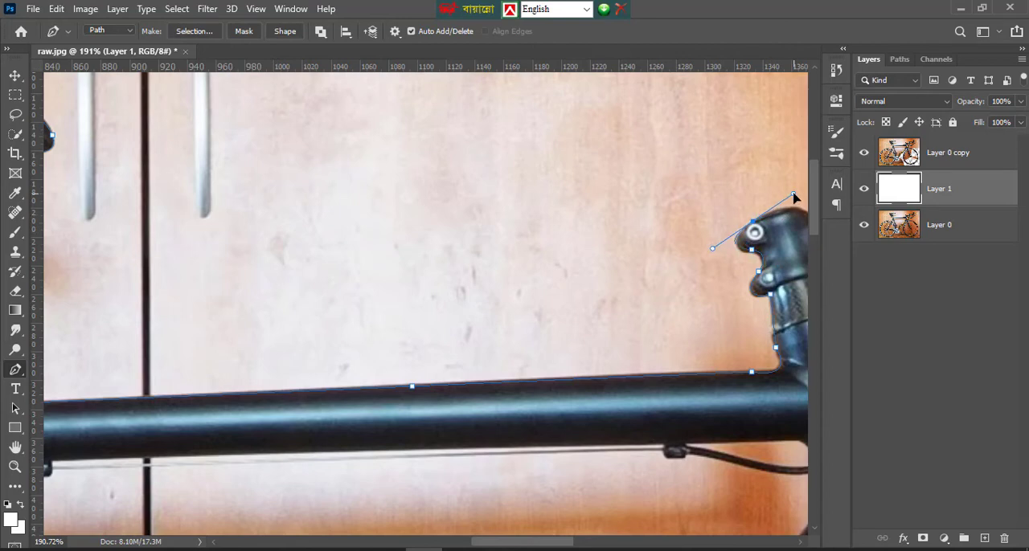
alt+click(754, 222)
Continue the path over the stem's upper edge to where it clamps the handlebar
click(15, 448)
drag(600, 293, 138, 311)
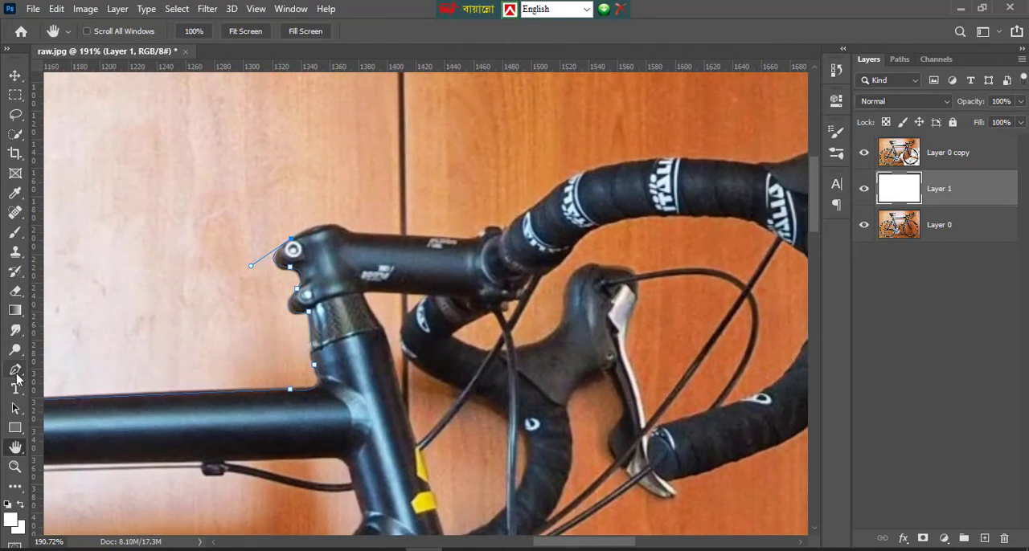
click(17, 372)
drag(347, 231, 363, 248)
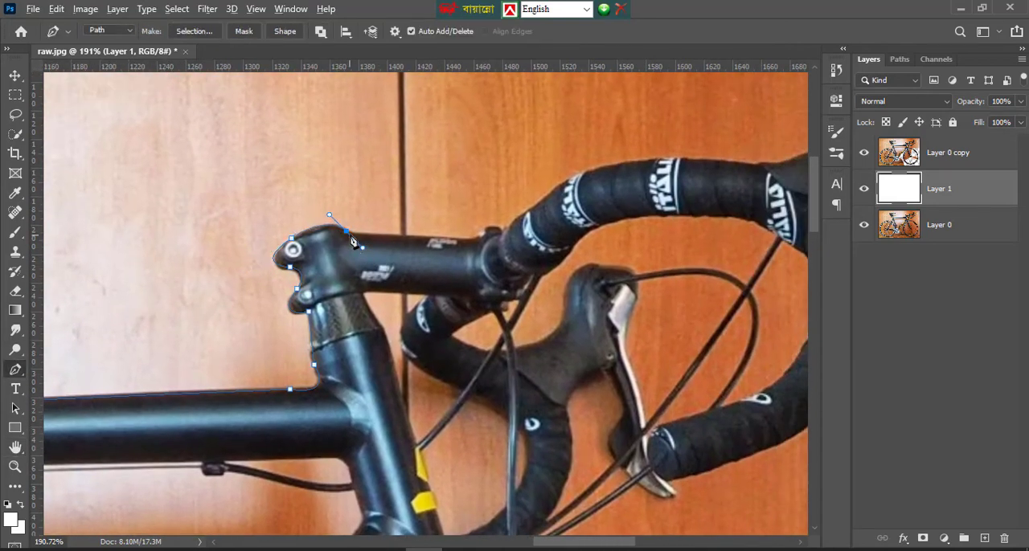
alt+click(347, 233)
click(471, 239)
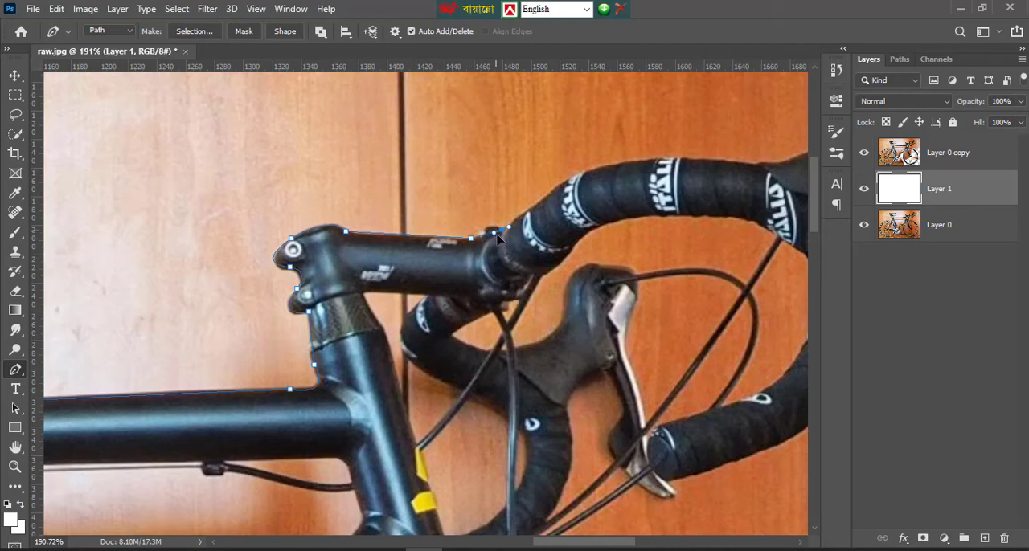
alt+click(503, 234)
Trace the upper edge of the taped handlebar forward to the base of the brake hood
drag(595, 173, 585, 171)
alt+click(569, 181)
mouse_move(721, 166)
mouse_down()
mouse_move(828, 169)
mouse_move(716, 169)
mouse_up()
click(636, 165)
click(669, 159)
click(696, 147)
click(712, 139)
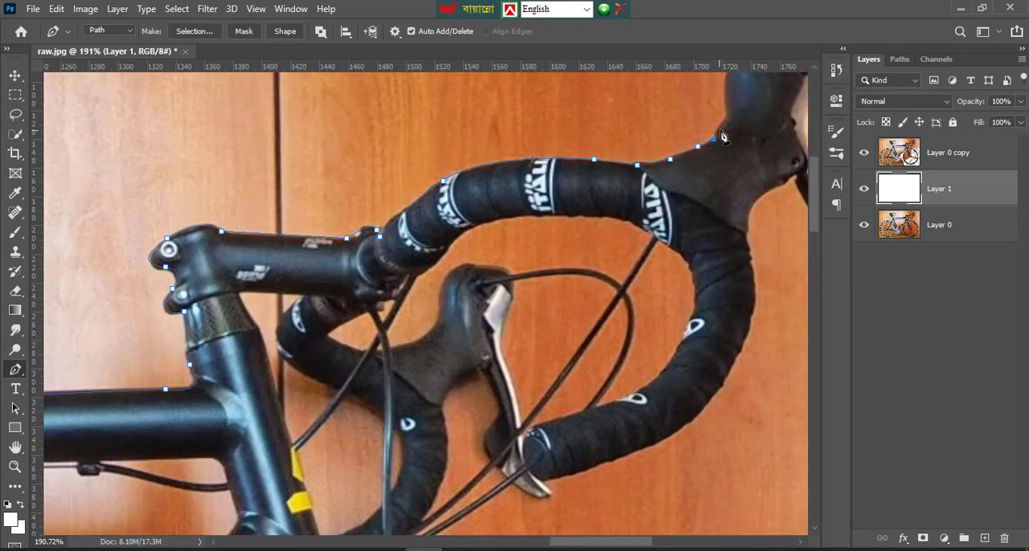
Curve the path up and over the brake hood and down to the top of the brake lever
scroll(736, 119, up, 2)
mouse_move(760, 103)
mouse_down()
mouse_move(778, 103)
mouse_move(735, 128)
mouse_move(739, 97)
mouse_move(762, 85)
mouse_up()
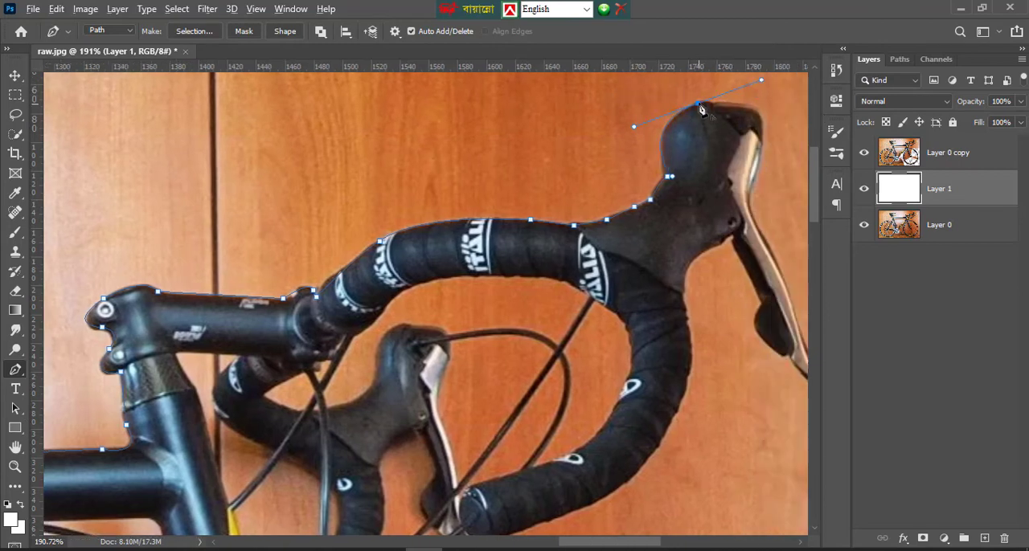
drag(754, 160, 723, 216)
click(765, 241)
alt+click(767, 242)
Trace the front edge of the brake lever down and around its tip, redoing the point at the tip
click(17, 446)
drag(728, 358, 93, 351)
click(15, 369)
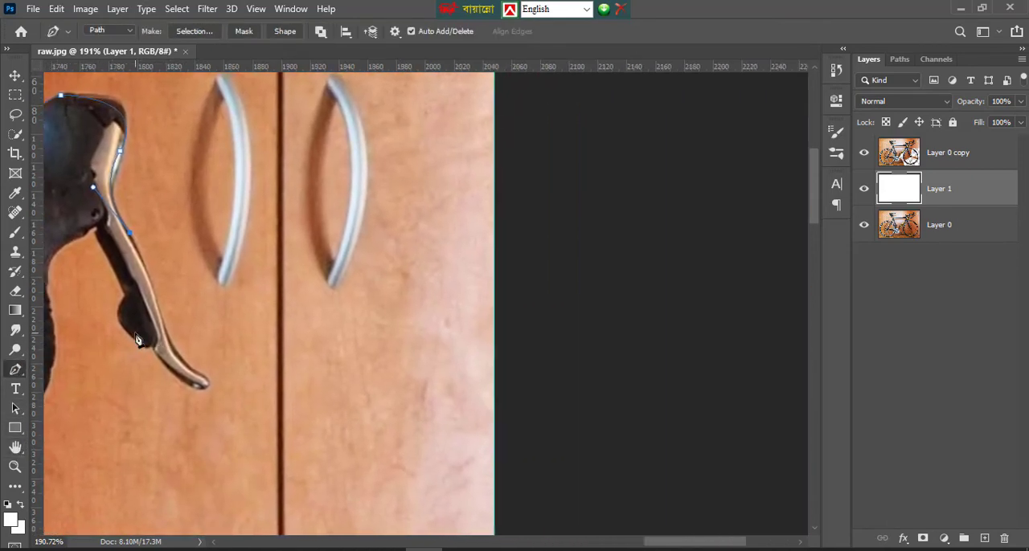
click(161, 307)
click(176, 349)
click(200, 388)
mouse_move(192, 389)
mouse_down()
mouse_move(131, 372)
mouse_move(178, 391)
mouse_up()
key(ctrl+z)
click(201, 376)
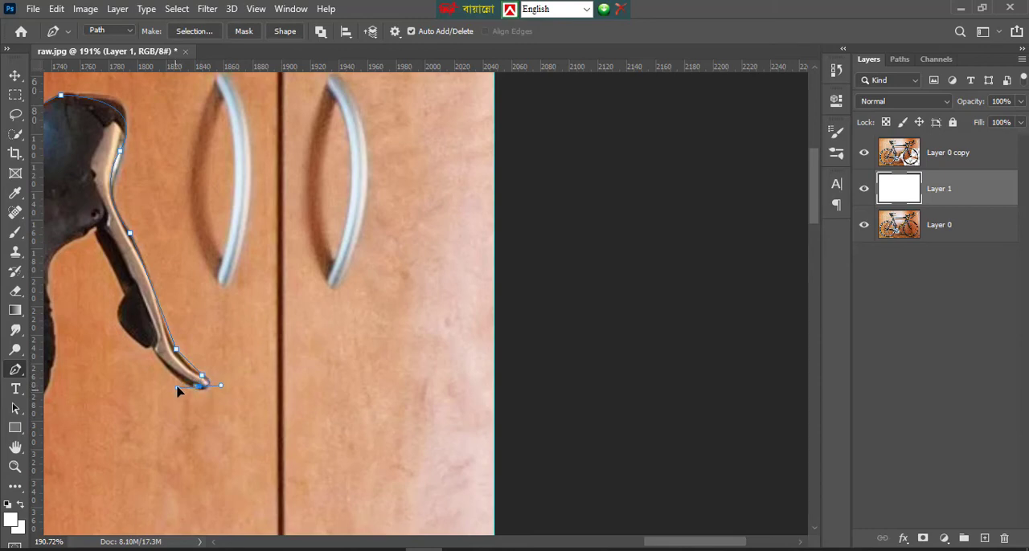
Trace back up the lever's rear side and along the brake hood's underside to the handlebar drop
drag(153, 350, 132, 258)
alt+click(154, 349)
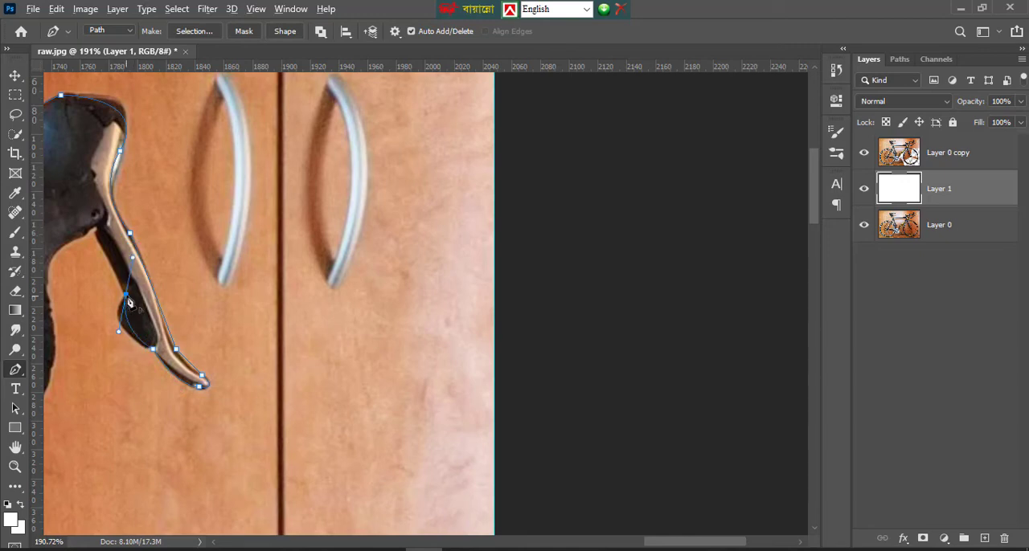
alt+click(126, 295)
click(109, 255)
drag(49, 304, 71, 392)
alt+click(50, 305)
Curve the path down the outer edge of the handlebar drop to the bar end and far brake lever
drag(53, 312, 405, 221)
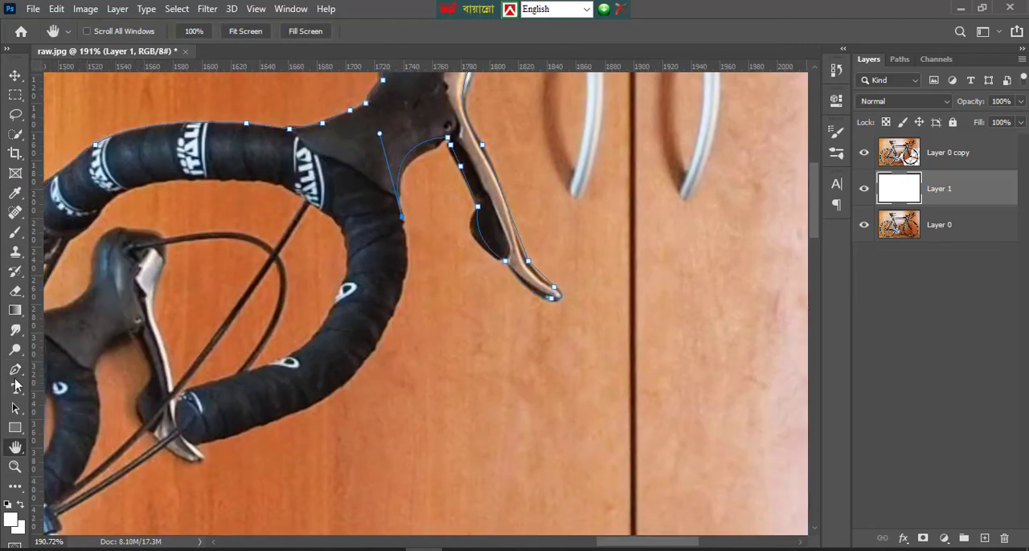
scroll(348, 332, down, 1)
drag(308, 347, 154, 390)
alt+click(310, 348)
alt+click(198, 384)
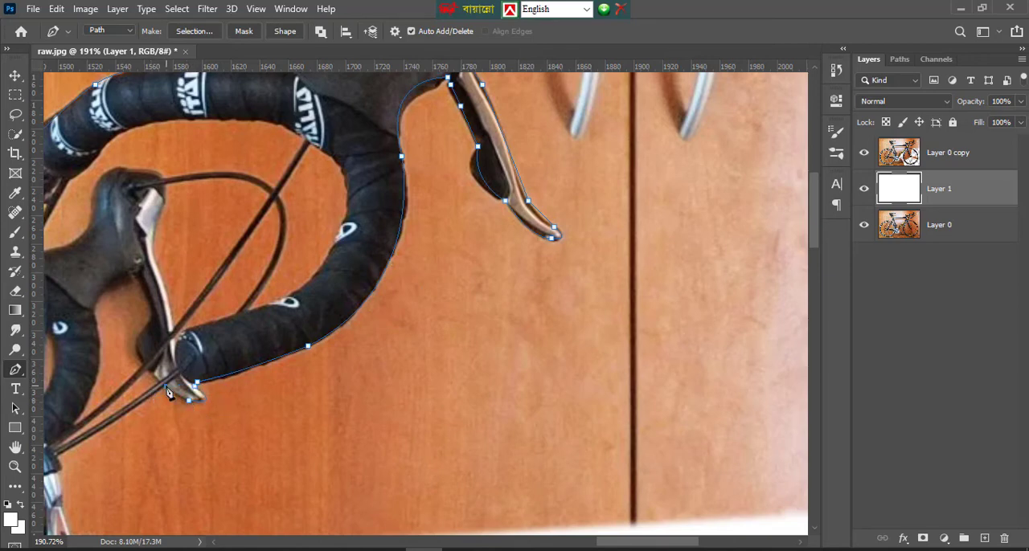
Trace the cable and front brake caliper, then carry the path over the front tyre into the white area
scroll(68, 402, down, 2)
scroll(58, 404, left, 3)
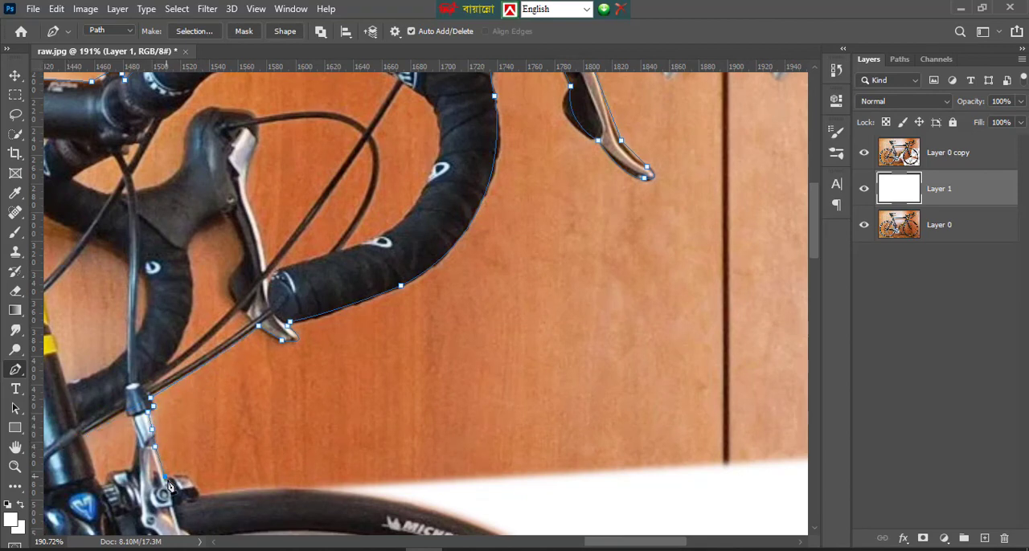
drag(197, 492, 203, 524)
drag(350, 496, 390, 511)
click(582, 499)
click(709, 490)
Route the path off the right edge of the canvas, across its top and down outside its left edge
key(z)
right_click(377, 378)
click(422, 380)
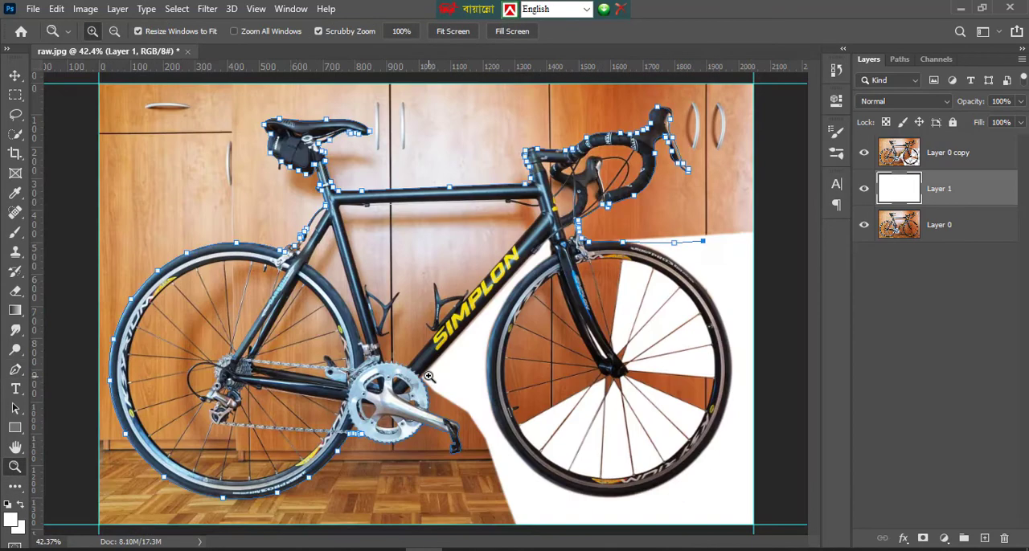
click(14, 369)
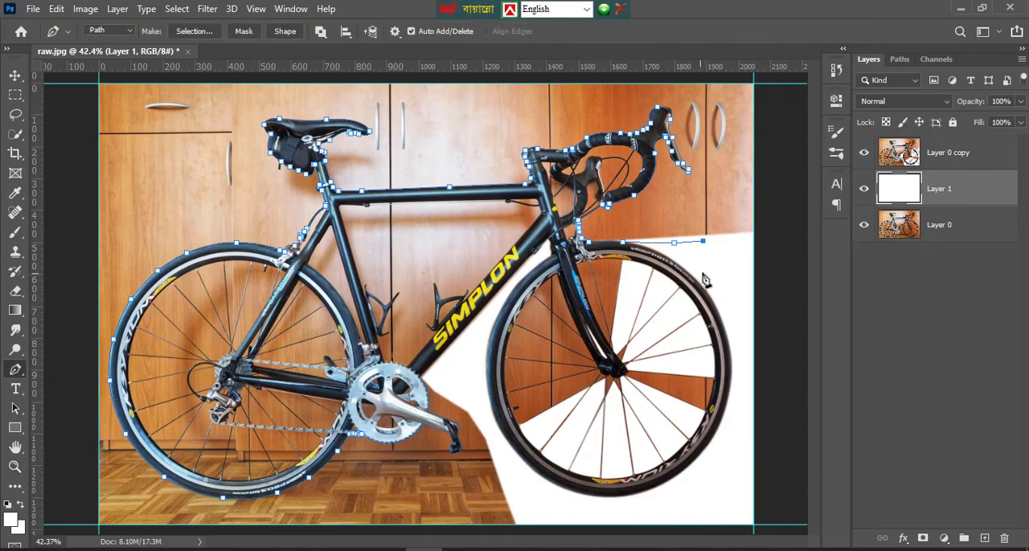
click(739, 250)
click(773, 238)
click(765, 110)
click(753, 83)
click(323, 83)
click(109, 77)
click(69, 184)
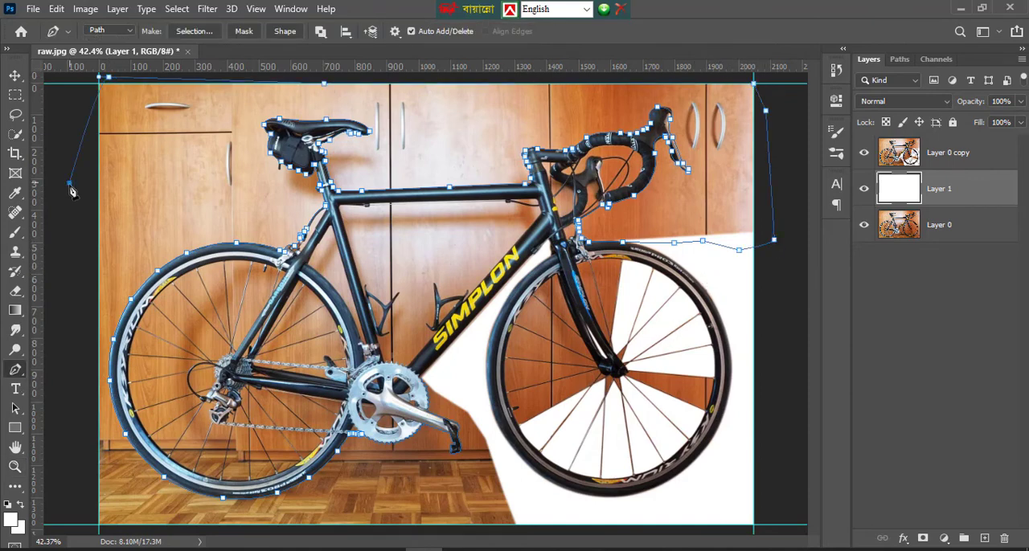
Continue the path down the canvas's left side, along its bottom and up through the white area toward the chainring
click(69, 347)
click(91, 442)
click(98, 502)
click(84, 532)
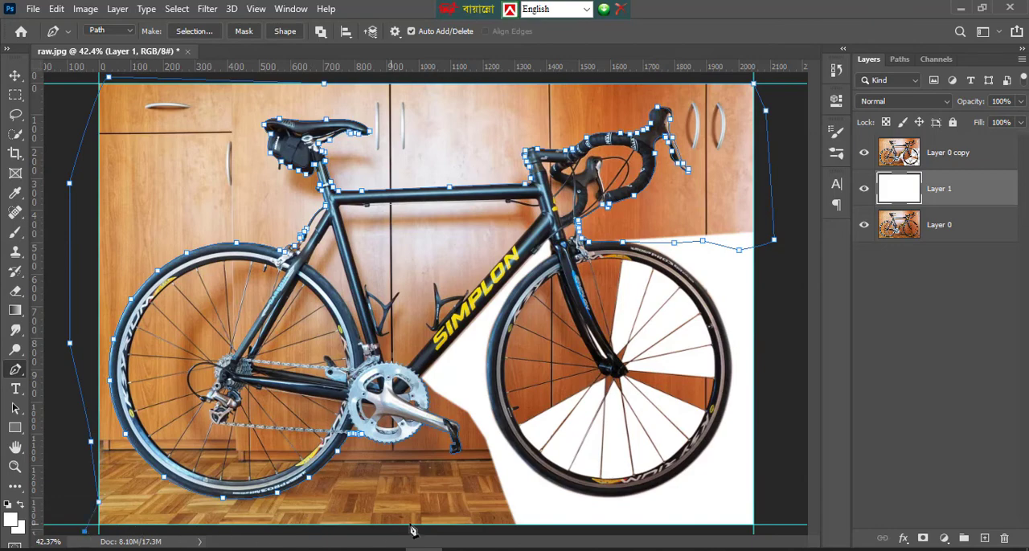
click(495, 531)
click(535, 524)
click(510, 458)
click(482, 411)
click(461, 376)
click(439, 373)
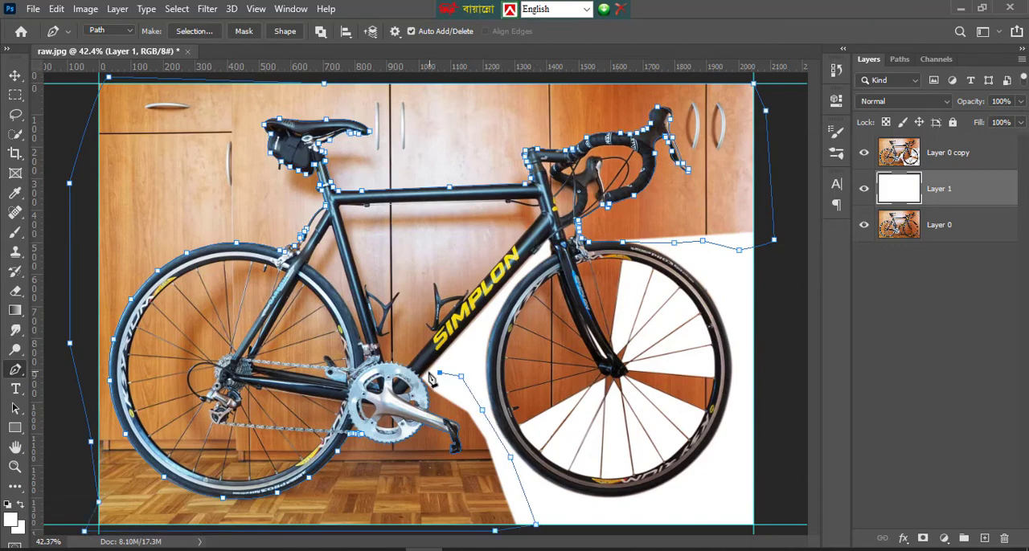
Close the Pen path at its starting point on the chainring teeth beside the down tube
click(14, 468)
click(454, 385)
click(439, 389)
click(402, 396)
click(380, 400)
click(366, 403)
click(344, 406)
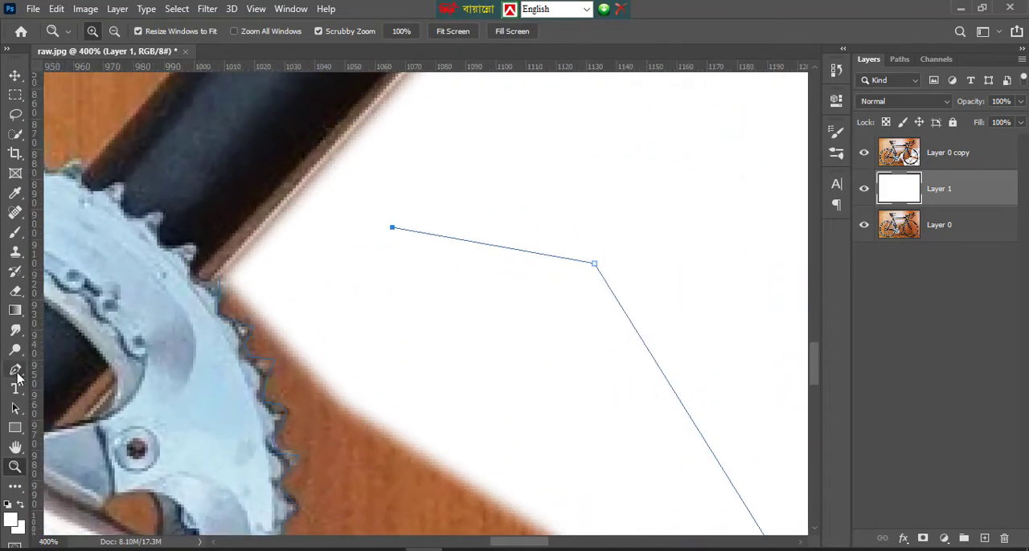
click(15, 372)
click(305, 244)
click(248, 258)
click(226, 270)
Convert the closed background path into a selection
right_click(390, 305)
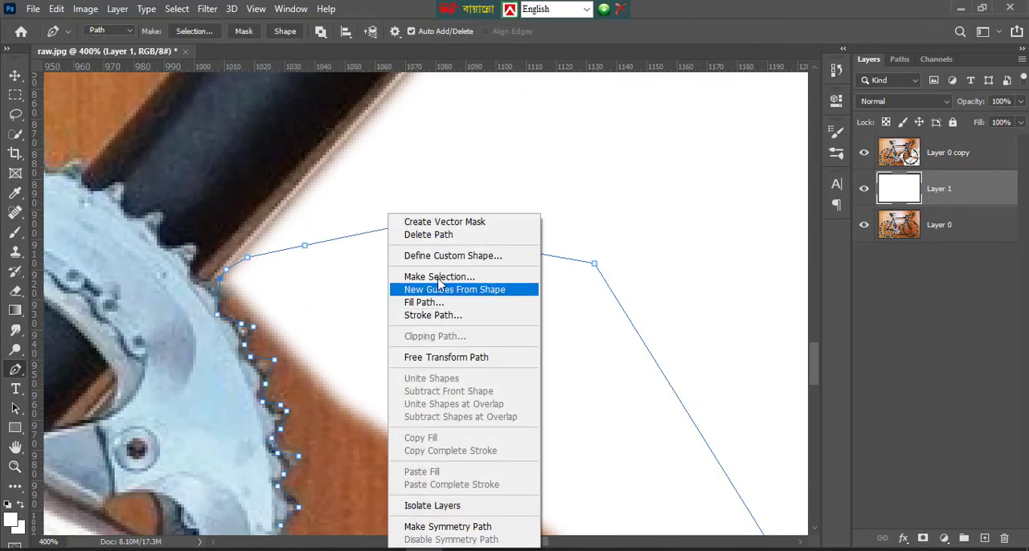
click(439, 276)
click(604, 164)
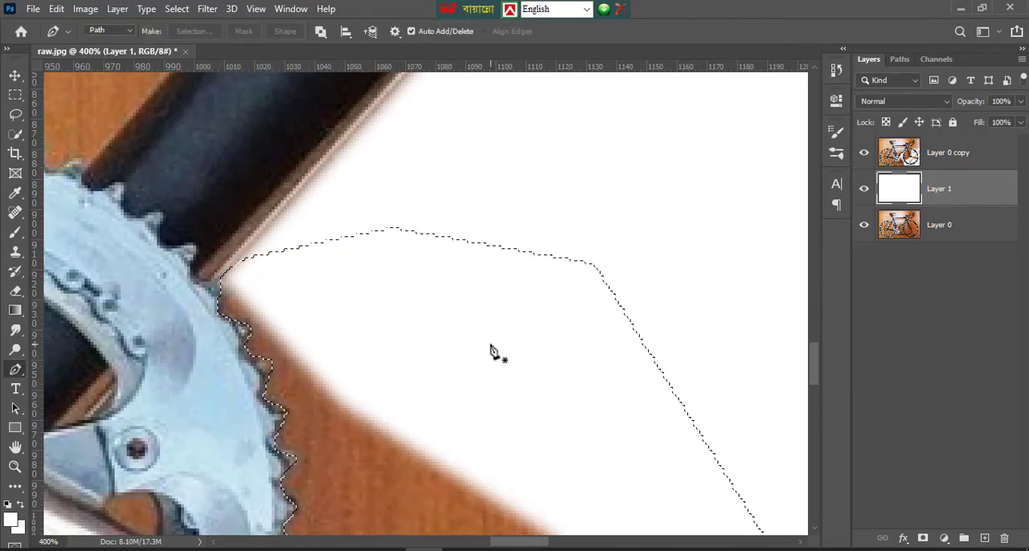
key(Delete)
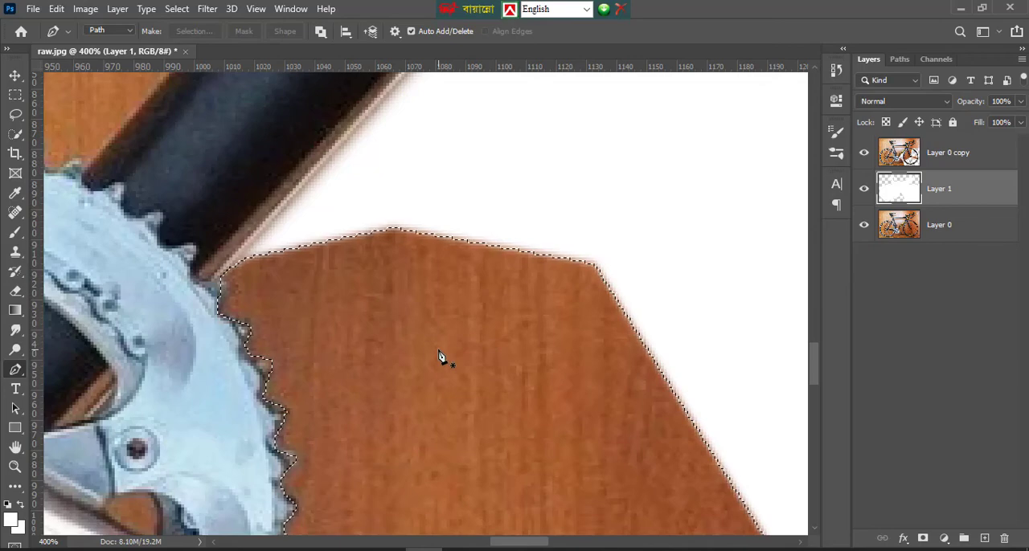
scroll(440, 356, down, 10)
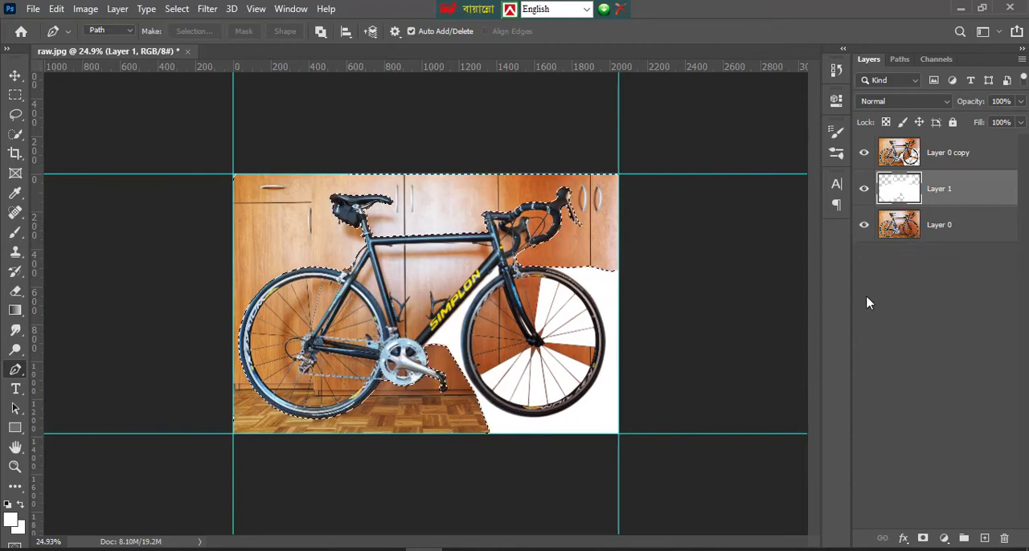
click(836, 70)
scroll(708, 100, down, 3)
scroll(708, 99, up, 3)
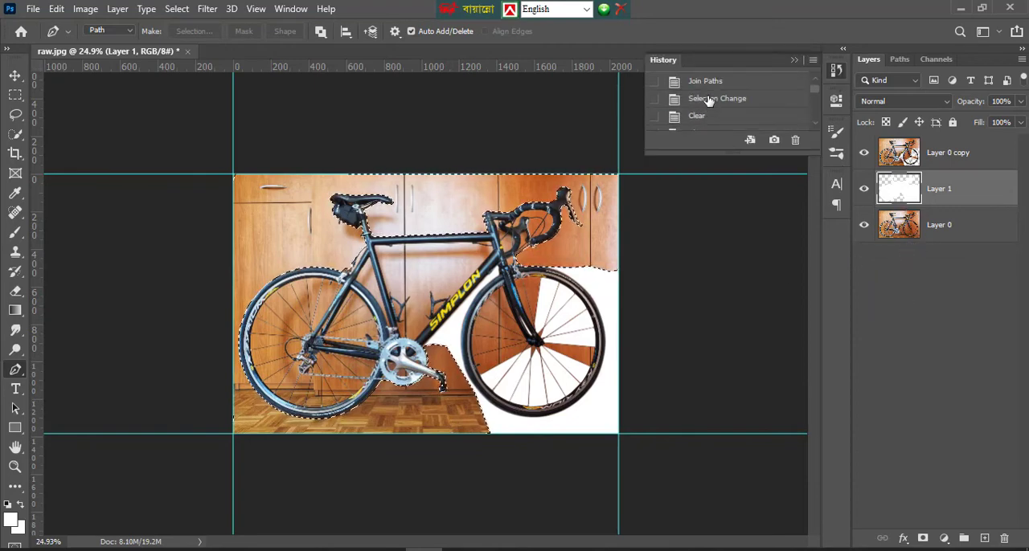
click(708, 100)
click(794, 59)
Delete the selected background from Layer 0 copy and remove the selection
click(952, 152)
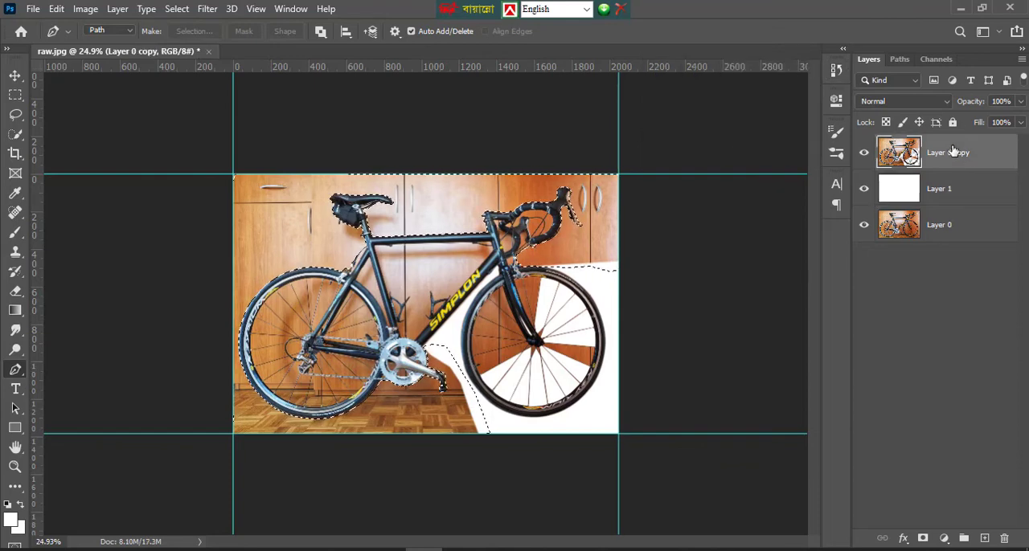
key(Delete)
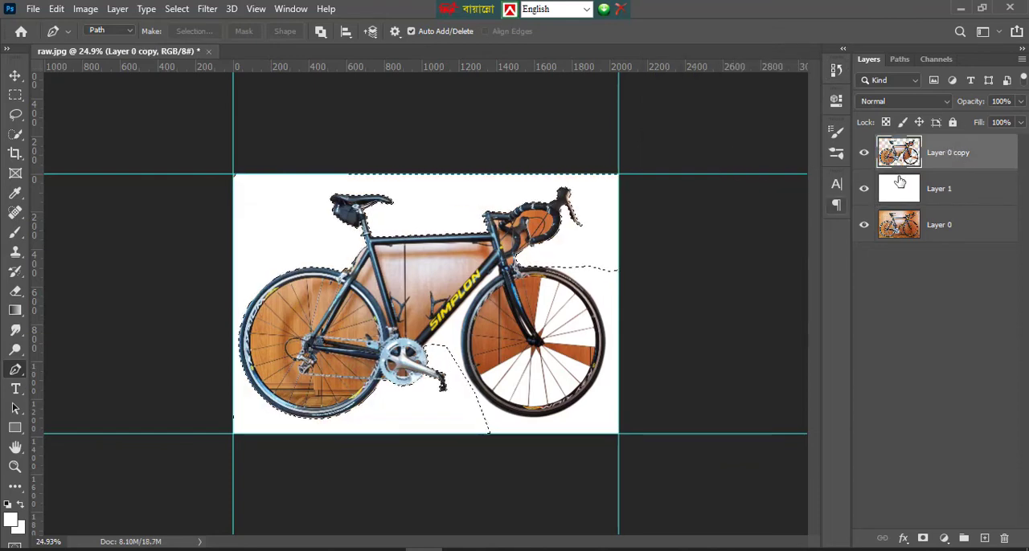
key(ctrl+d)
Examine the cutout edges around the frame, saddle bag and top tube at close range
click(14, 467)
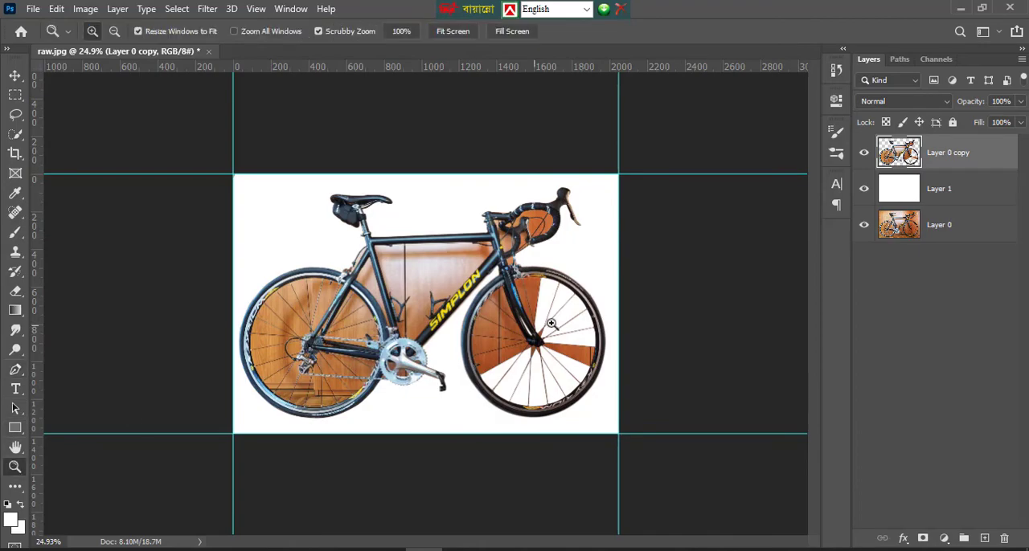
click(394, 299)
click(386, 296)
click(294, 223)
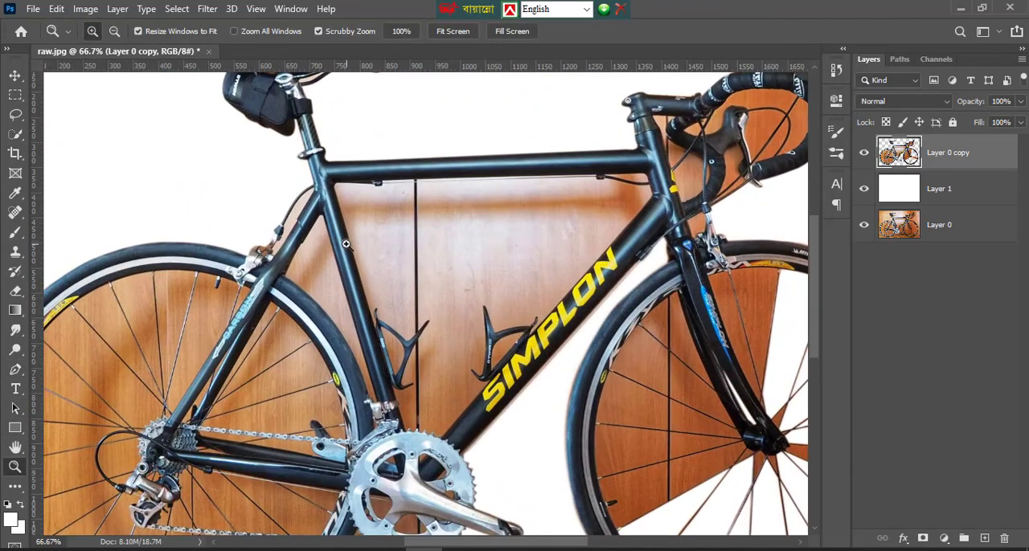
drag(346, 245, 373, 249)
key(space)
drag(355, 392, 426, 208)
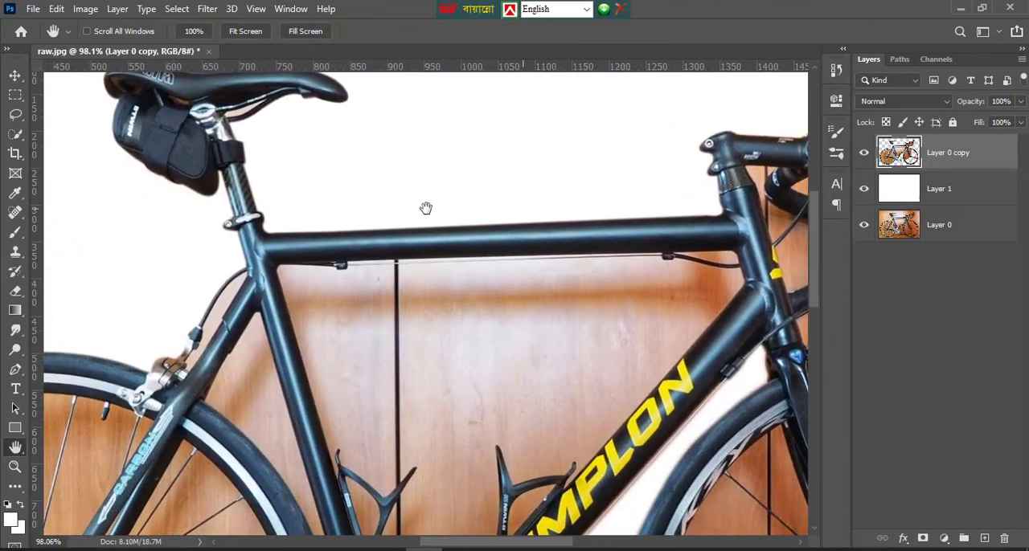
click(16, 467)
right_click(427, 269)
click(454, 278)
click(15, 75)
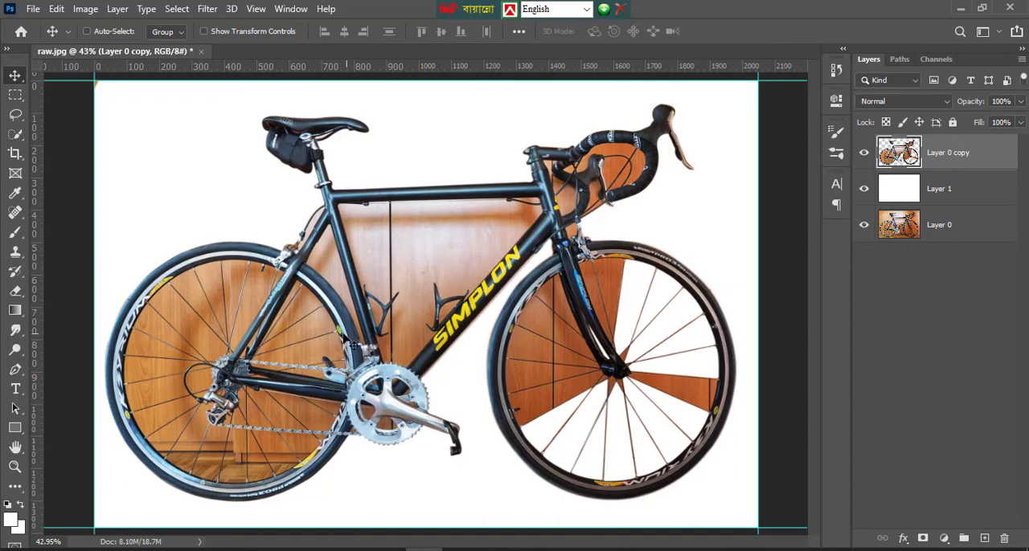
Inspect the cutout edges around the chainring, crank arm and pedal end, and return to the whole image
click(16, 466)
click(432, 404)
click(433, 404)
click(433, 402)
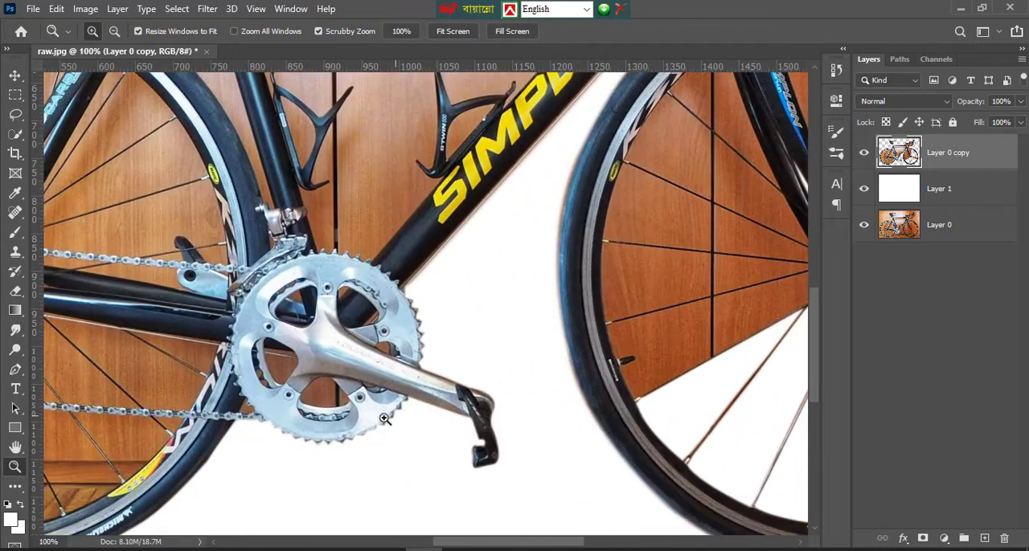
scroll(383, 372, down, 2)
click(381, 371)
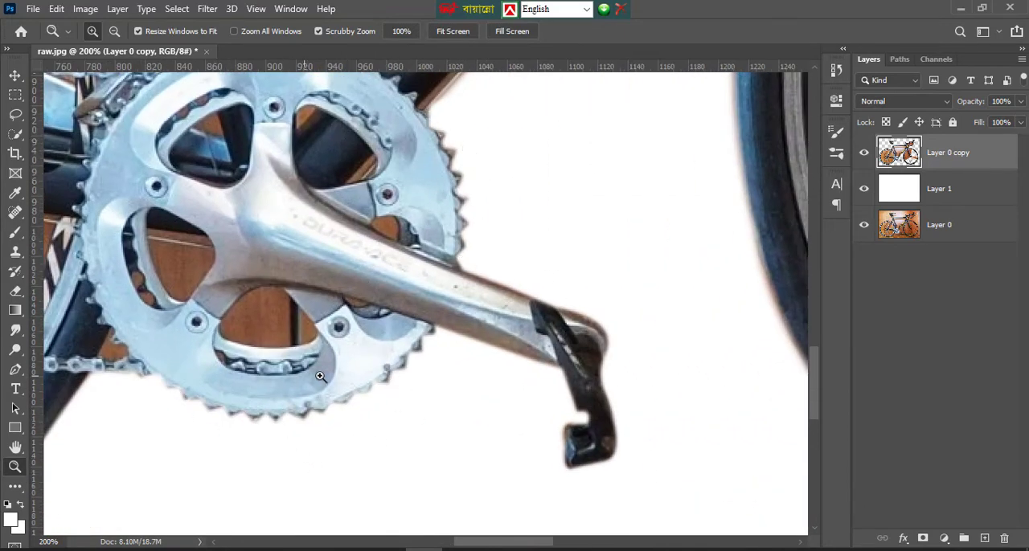
scroll(319, 376, up, 1)
right_click(327, 205)
click(362, 227)
right_click(363, 225)
click(373, 232)
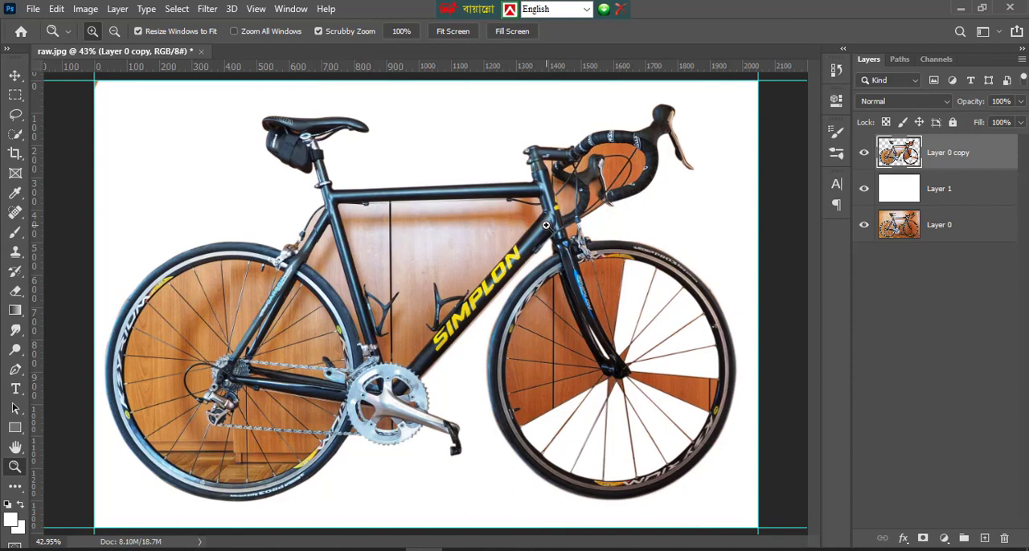
click(793, 550)
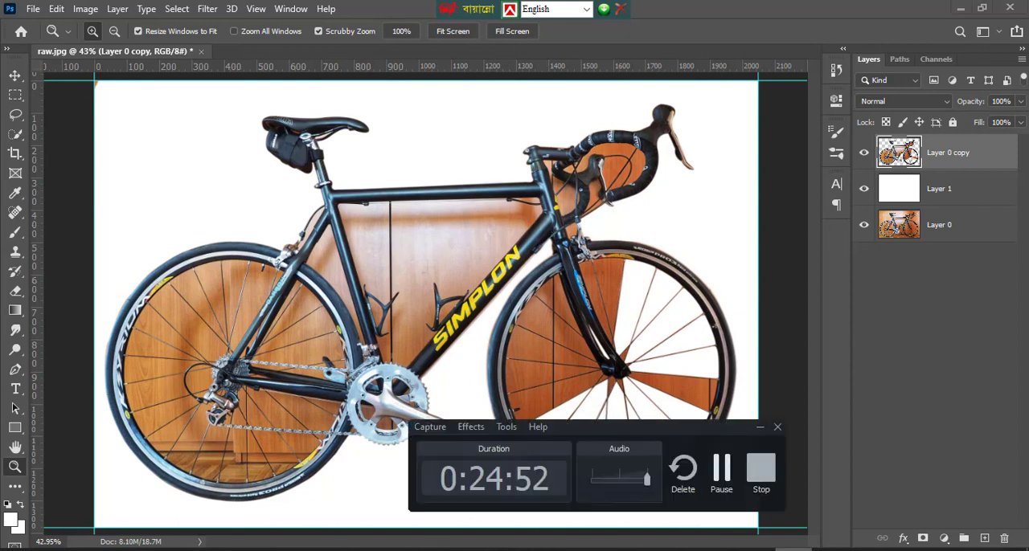